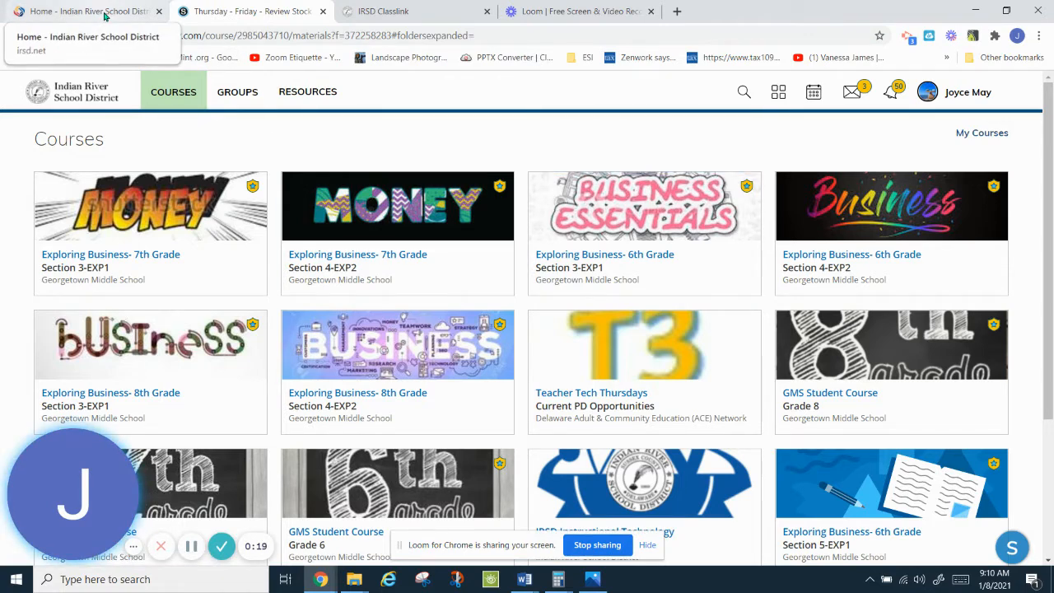
Step: Switch to the IRSD ClassLink tab and launch Google Apps from the launcher
{"action": "left_click", "coordinate": [411, 13]}
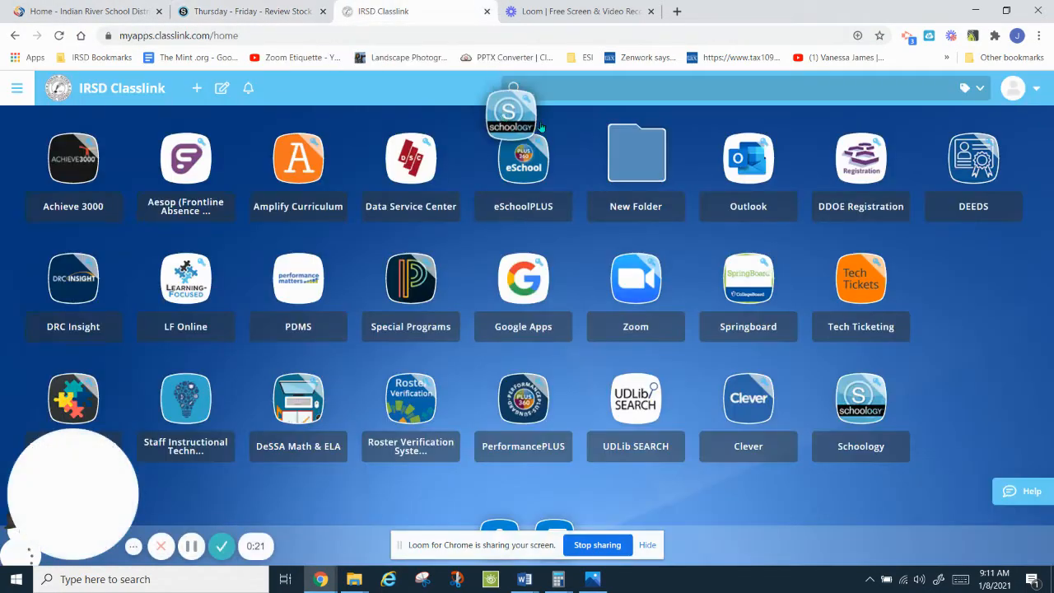
{"action": "left_click", "coordinate": [972, 289]}
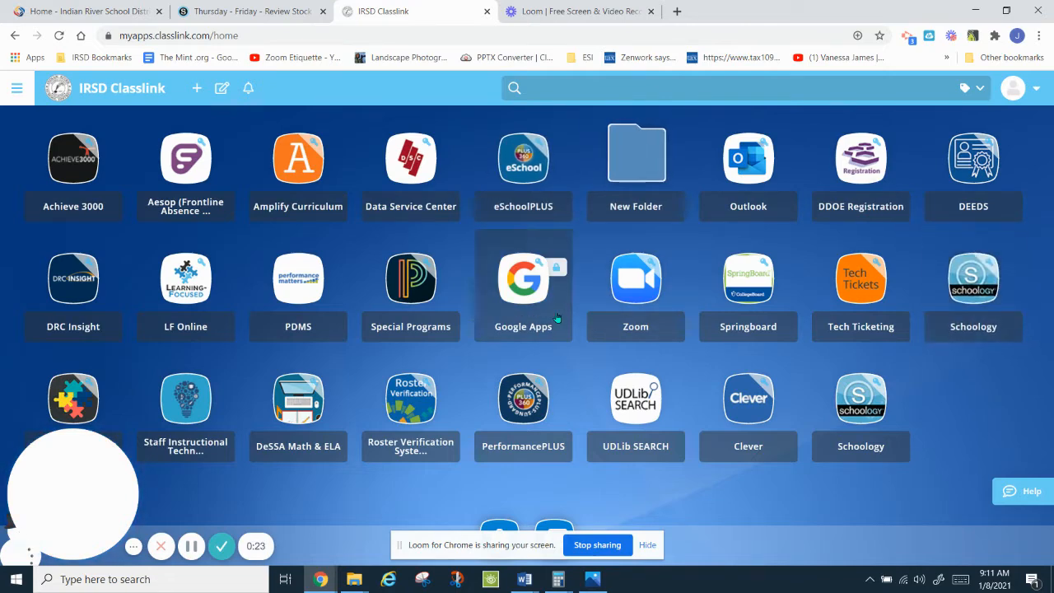
{"action": "left_click", "coordinate": [542, 292]}
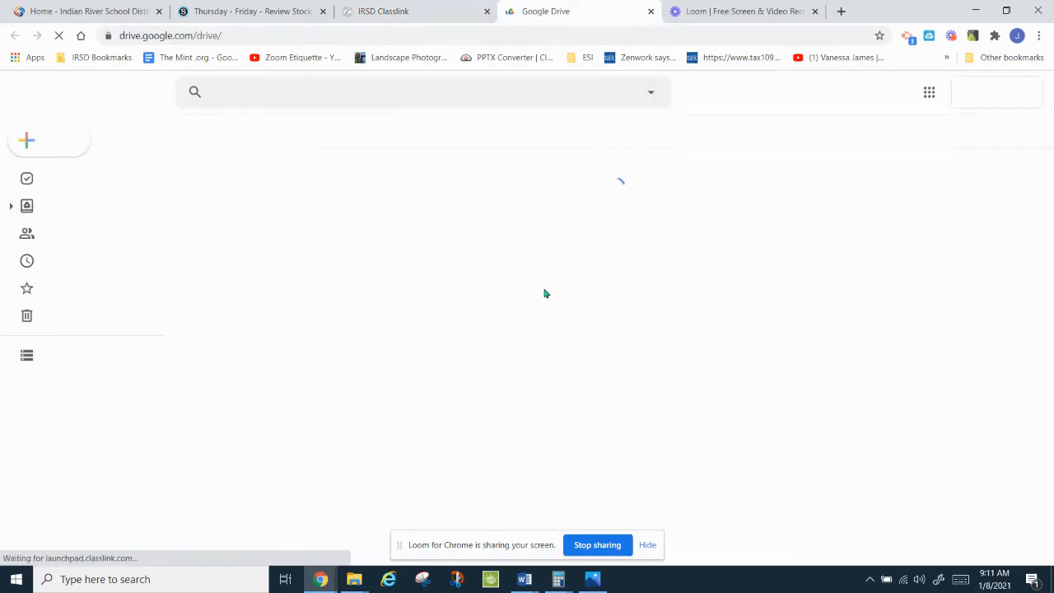
Step: Create a new blank Google Docs document from Drive's New menu
{"action": "left_click", "coordinate": [57, 144]}
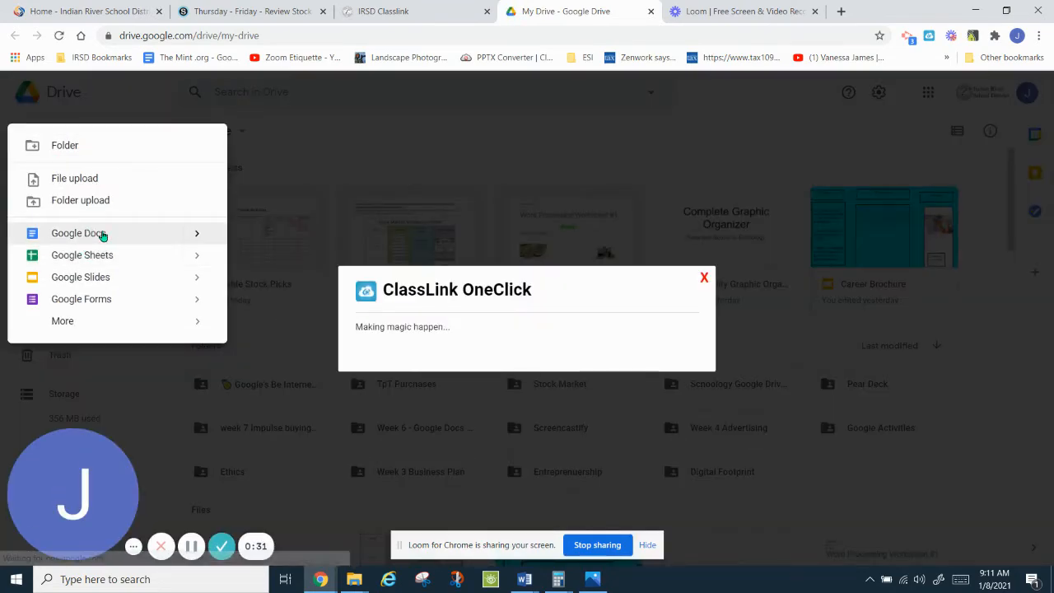
{"action": "left_click", "coordinate": [79, 233]}
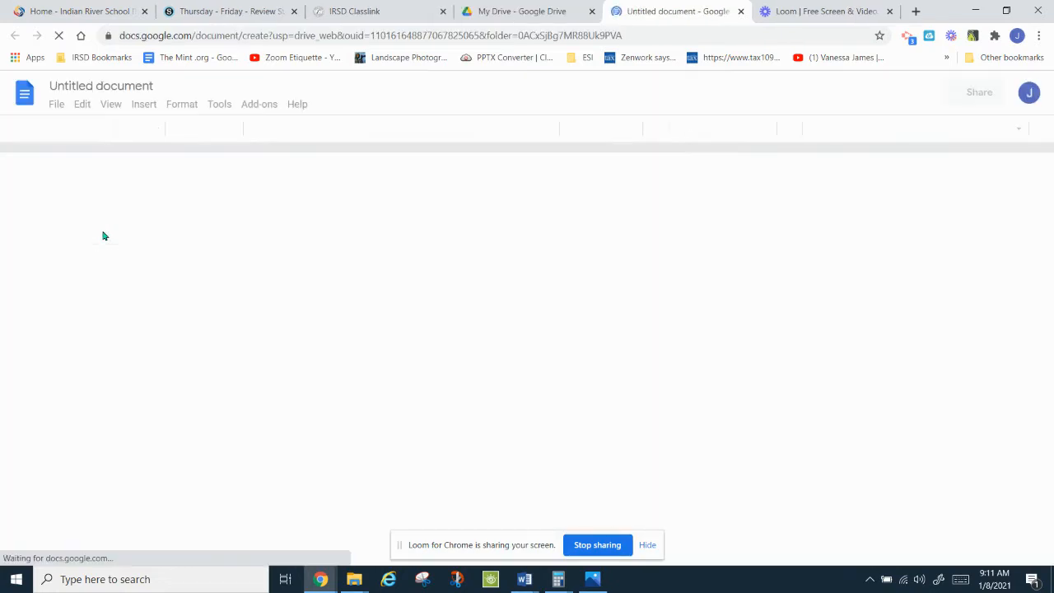
Step: Rename the untitled document to 'Money'
{"action": "left_click", "coordinate": [70, 87]}
{"action": "type", "text": "Mo"}
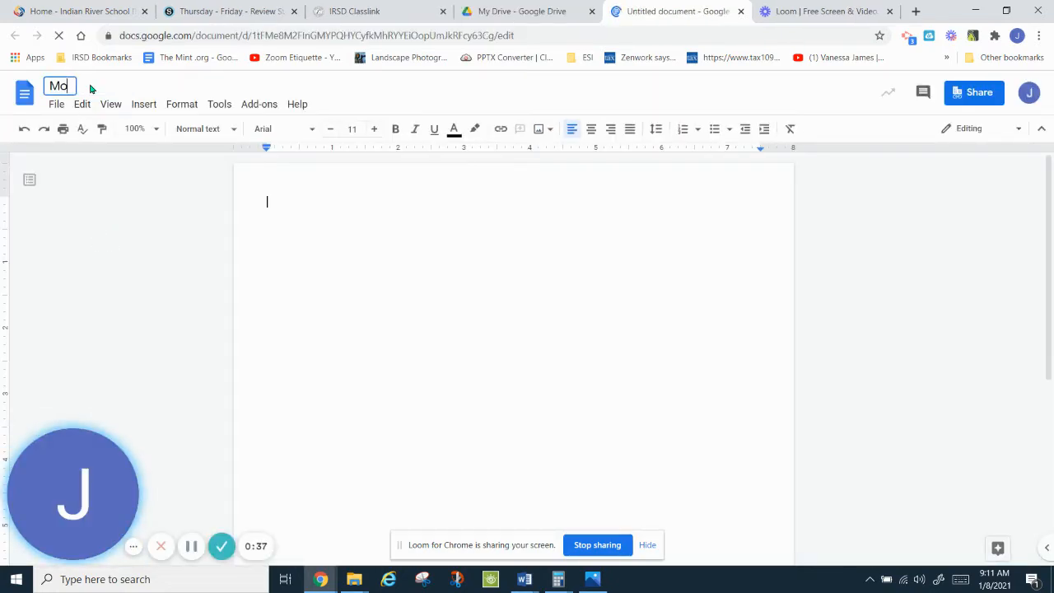
{"action": "type", "text": "ney"}
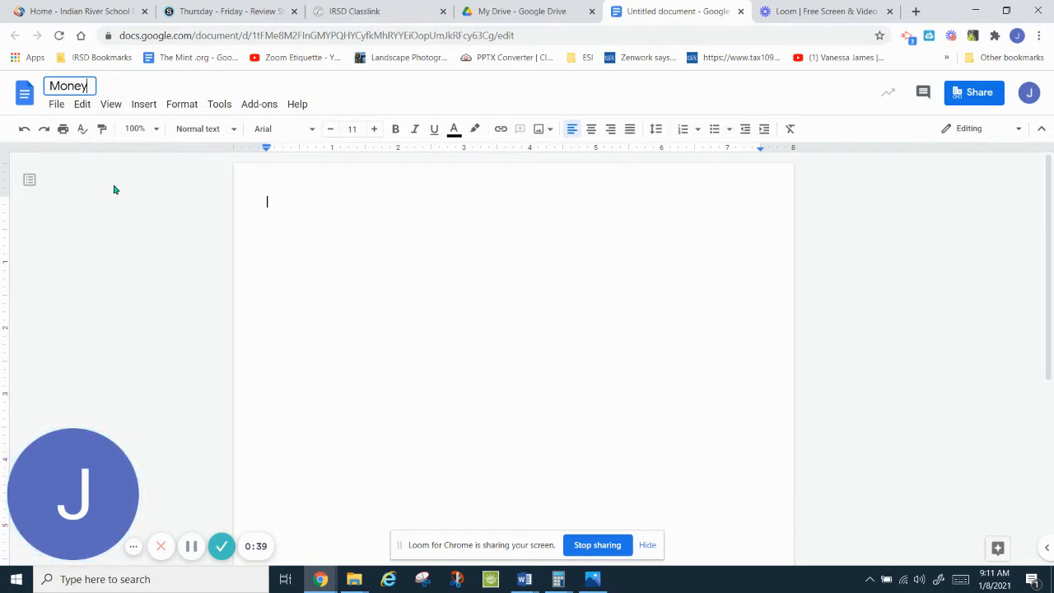
{"action": "left_click", "coordinate": [55, 106]}
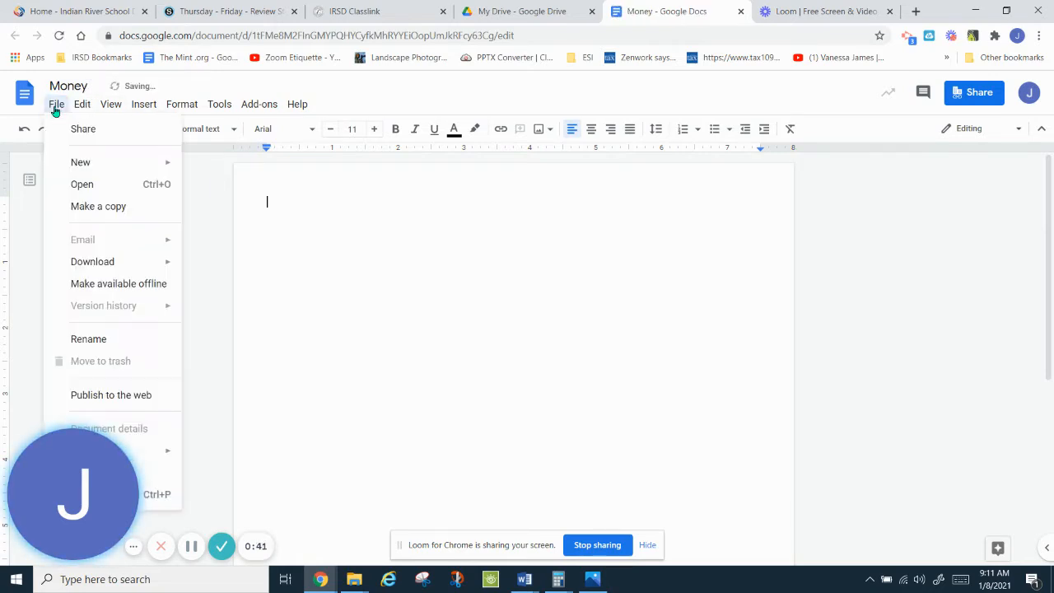
{"action": "left_click_drag", "start_coordinate": [61, 463], "coordinate": [882, 426]}
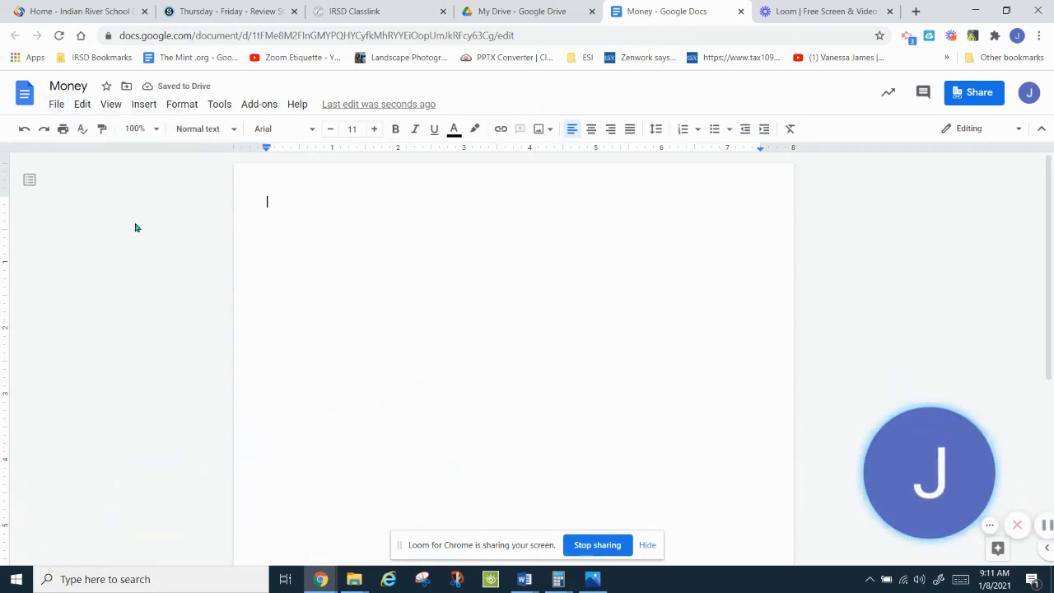
{"action": "left_click", "coordinate": [56, 105]}
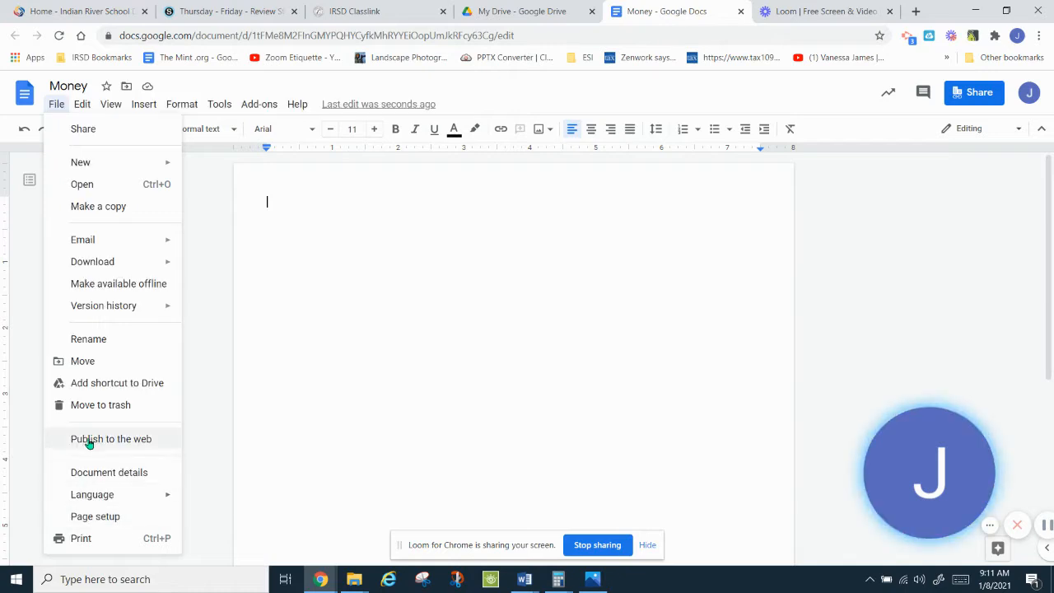
Step: In Page setup, change the top, bottom, left and right margins from 0.5 to 1 inch
{"action": "left_click", "coordinate": [99, 517]}
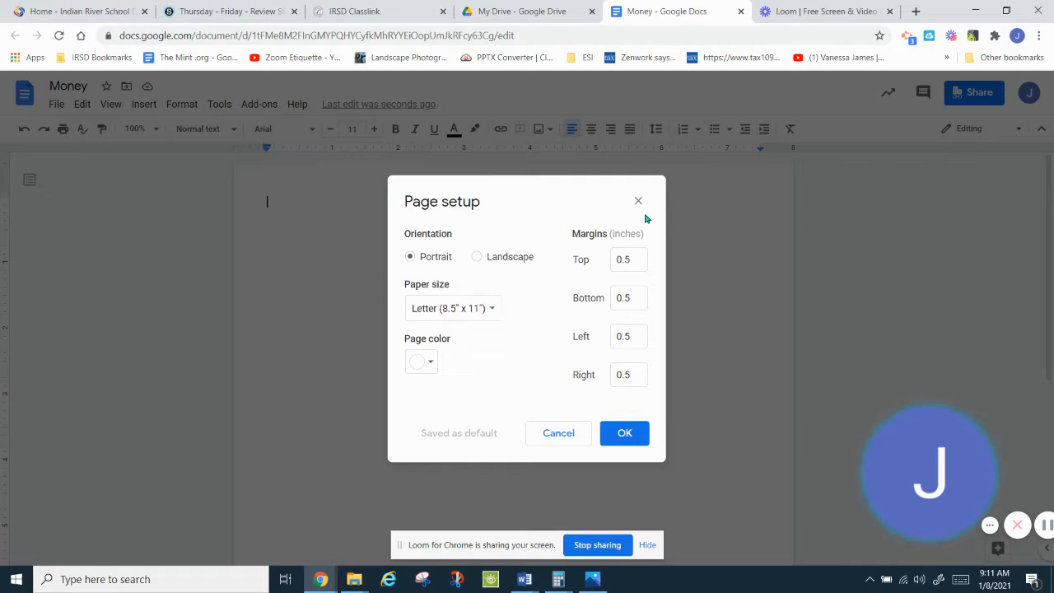
{"action": "double_click", "coordinate": [638, 258]}
{"action": "type", "text": "1"}
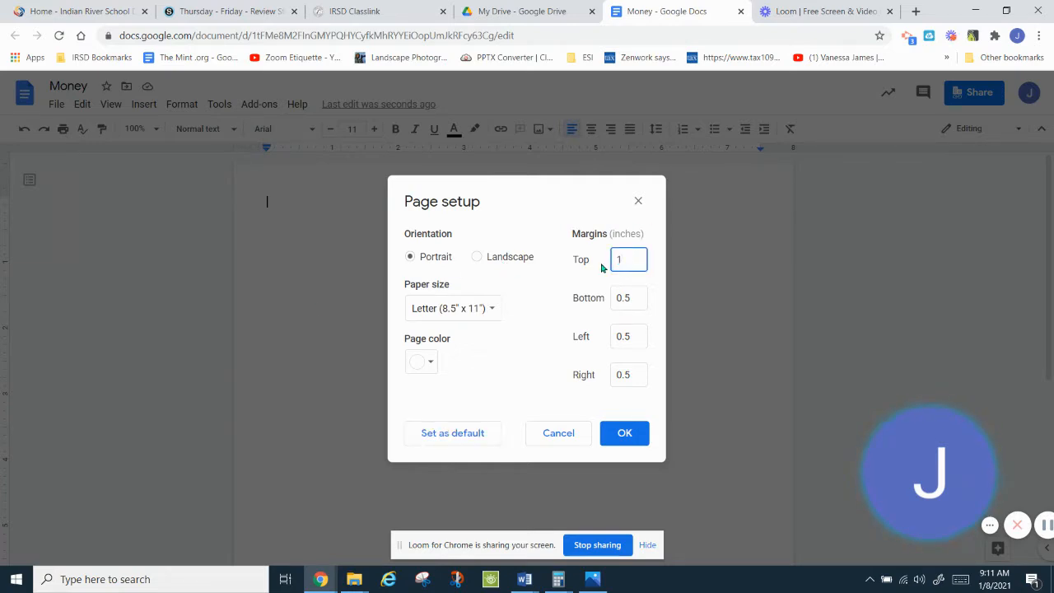
{"action": "key", "text": "Tab"}
{"action": "type", "text": "1"}
{"action": "key", "text": "Tab"}
{"action": "type", "text": "1"}
{"action": "key", "text": "Tab"}
{"action": "type", "text": "1"}
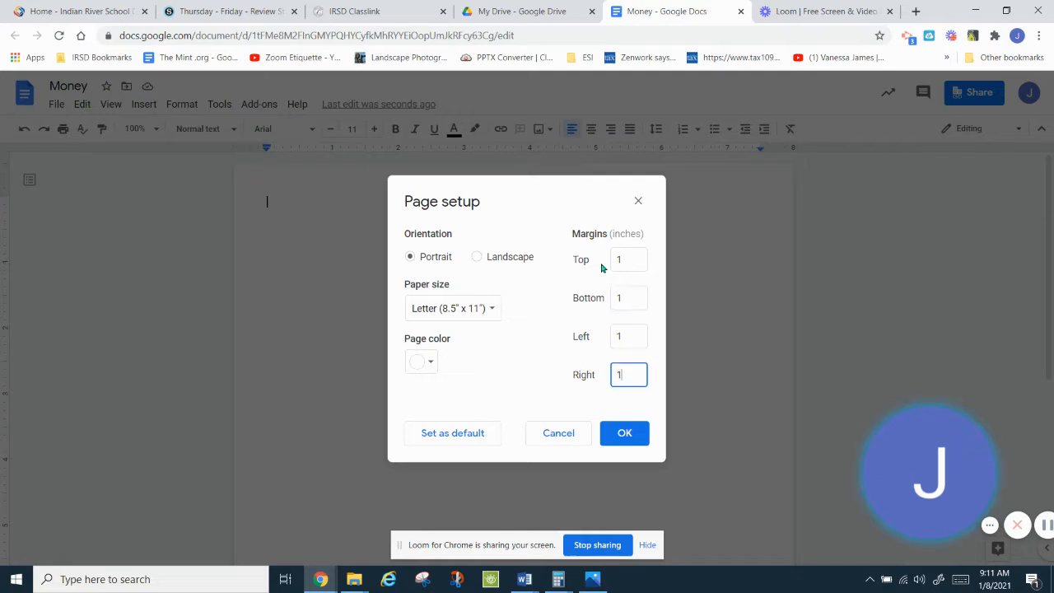
{"action": "left_click", "coordinate": [628, 436]}
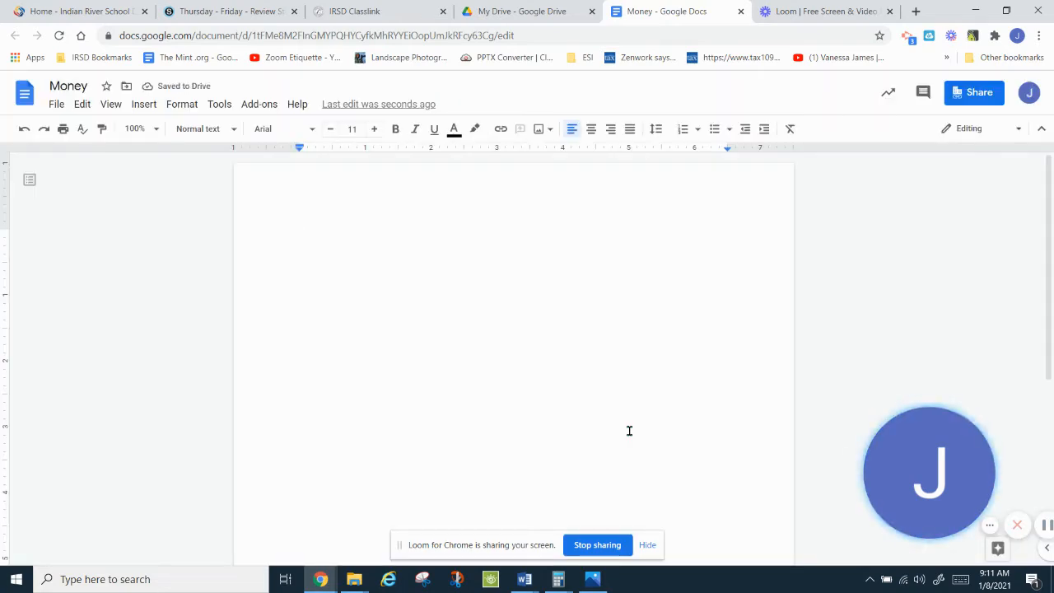
Step: Add a header with the student's name, class 6-2 and date 1/8/21 on separate lines
{"action": "left_click", "coordinate": [142, 107]}
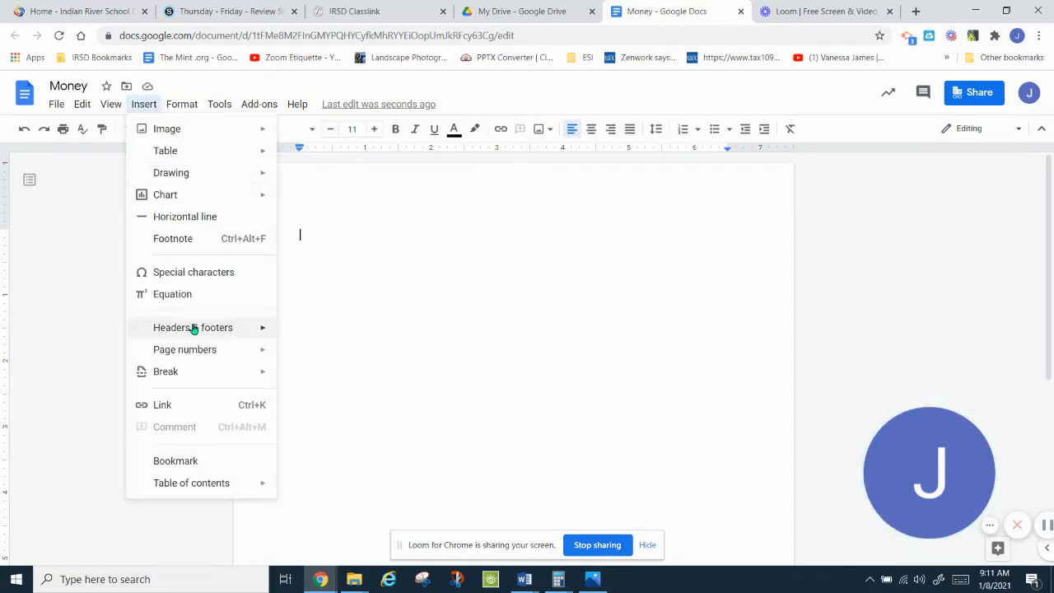
{"action": "mouse_move", "coordinate": [259, 327]}
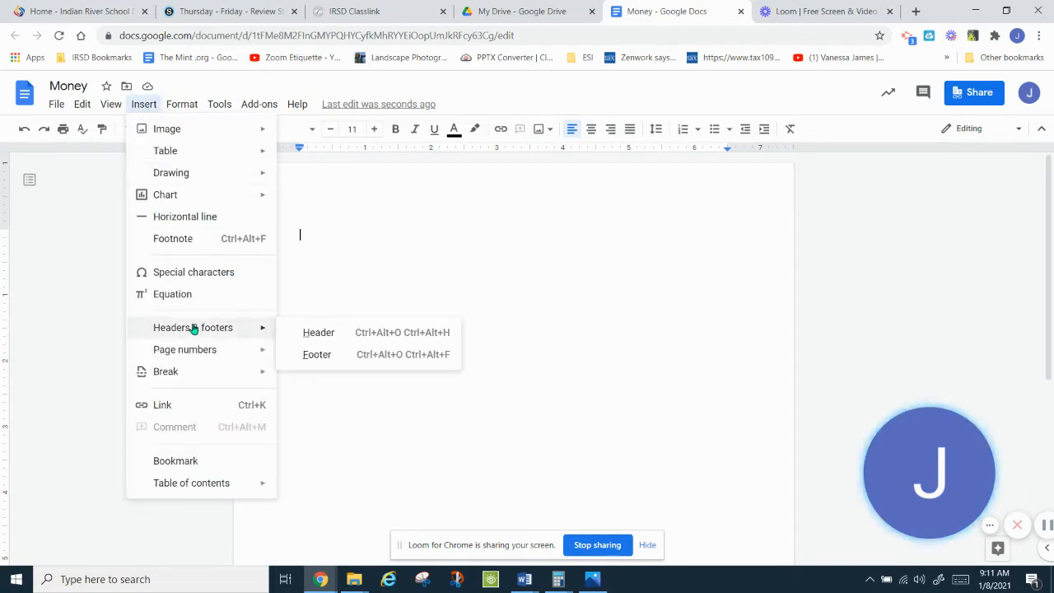
{"action": "left_click", "coordinate": [328, 340]}
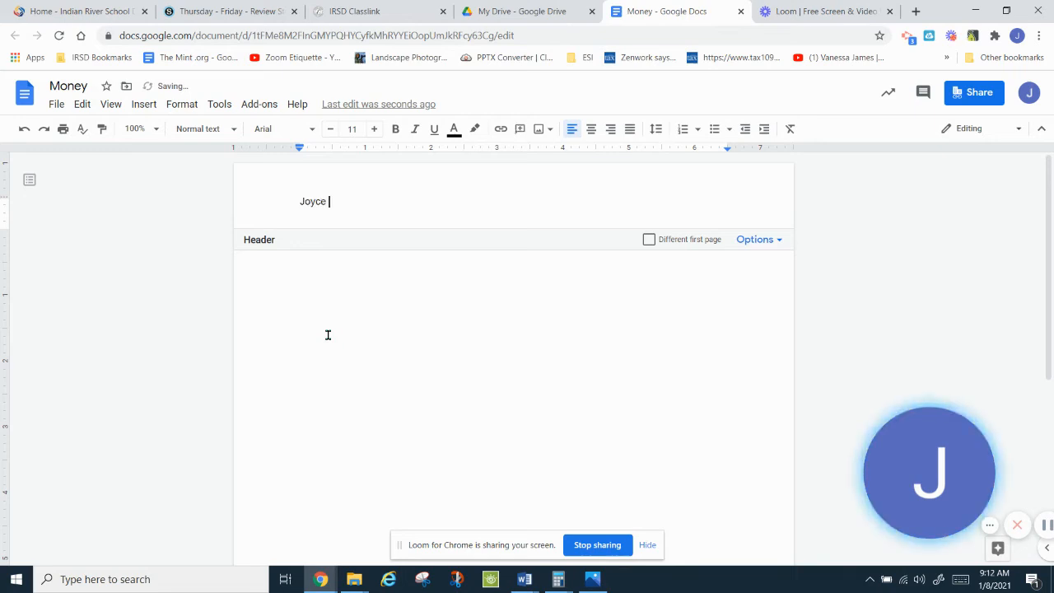
{"action": "key", "text": "Return"}
{"action": "type", "text": "6-2"}
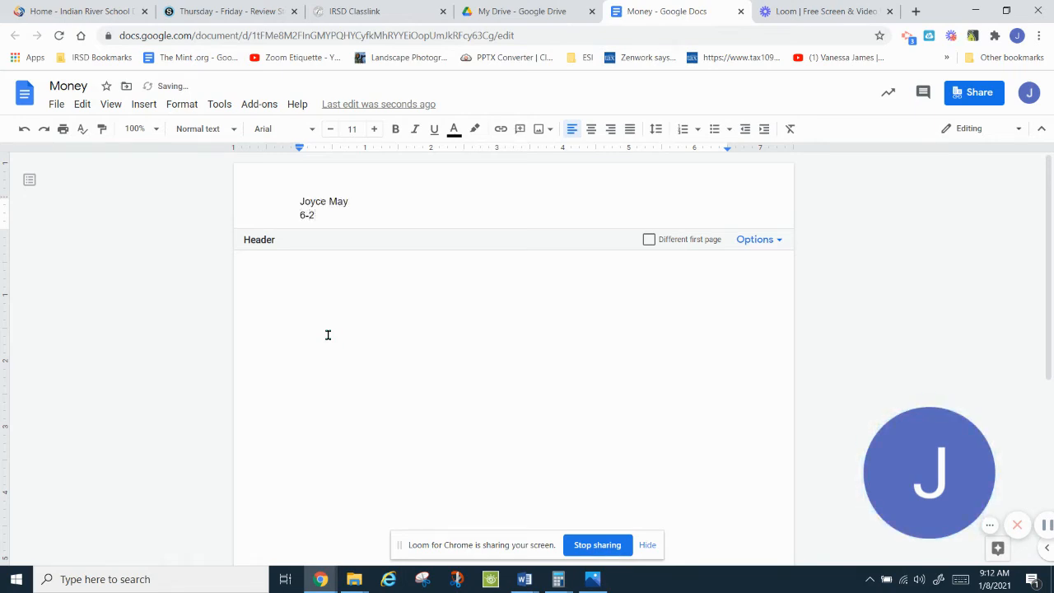
{"action": "key", "text": "Return"}
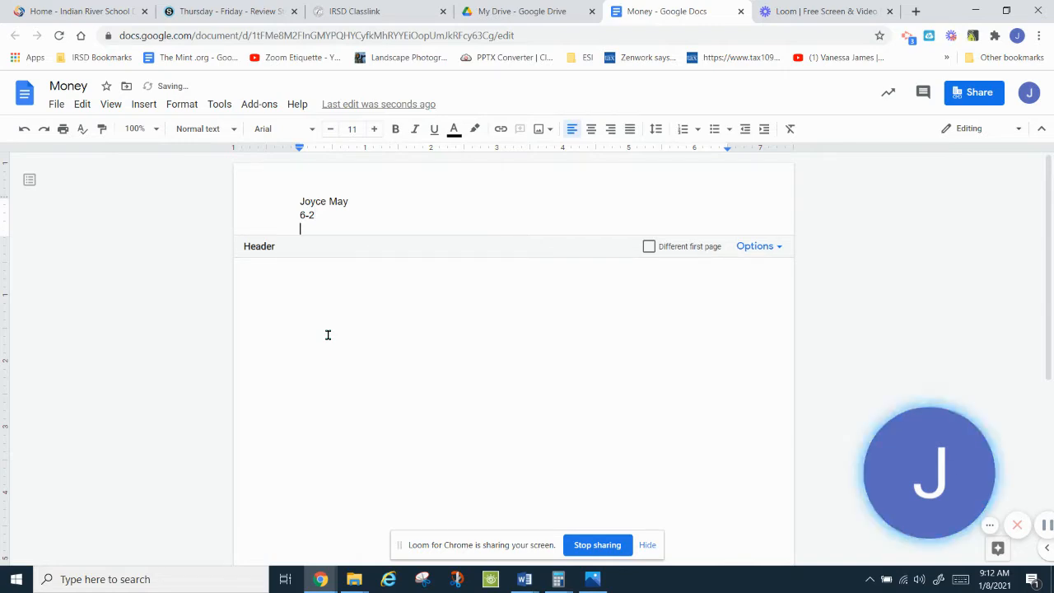
{"action": "type", "text": "1/8/21"}
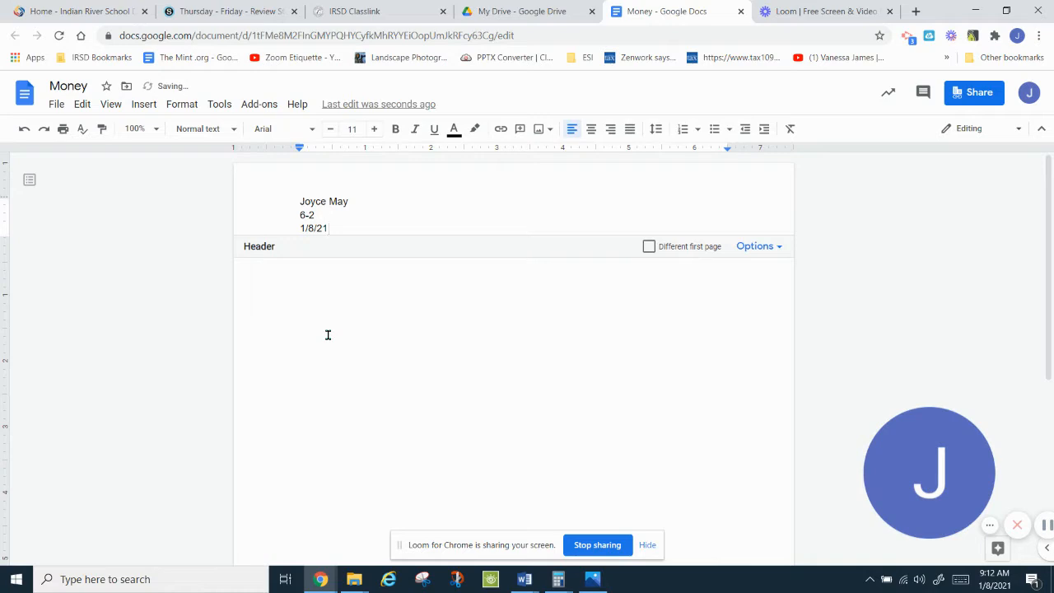
{"action": "left_click", "coordinate": [143, 106]}
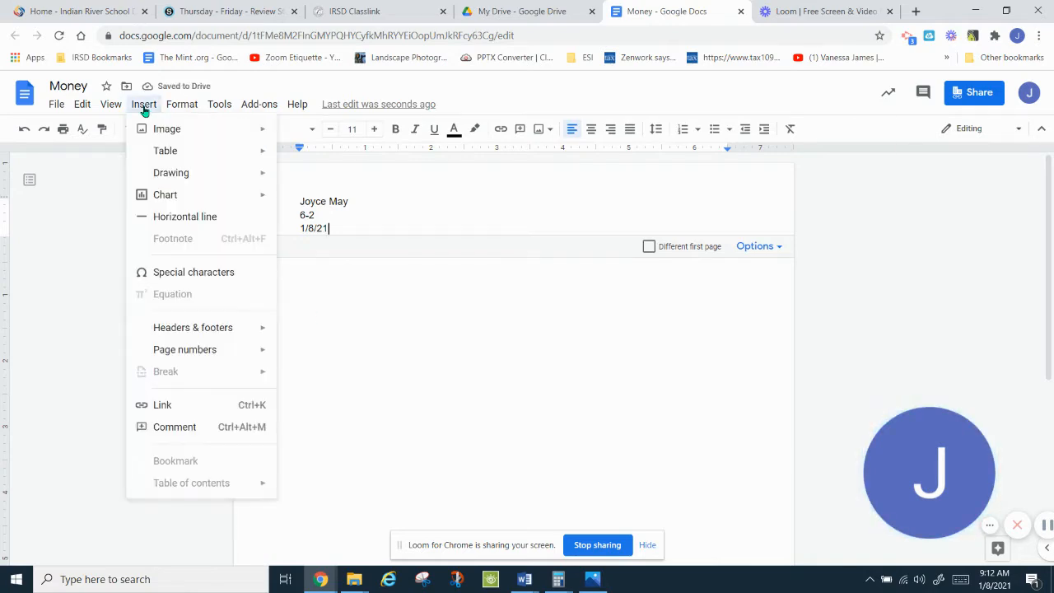
Step: Number the pages at the bottom right
{"action": "mouse_move", "coordinate": [205, 351]}
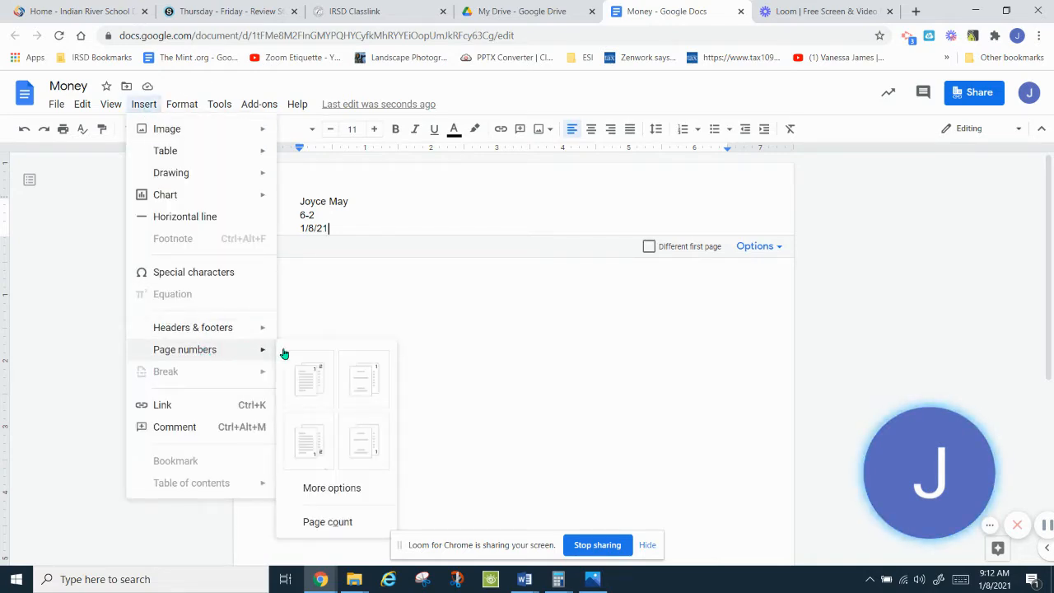
{"action": "left_click", "coordinate": [303, 443]}
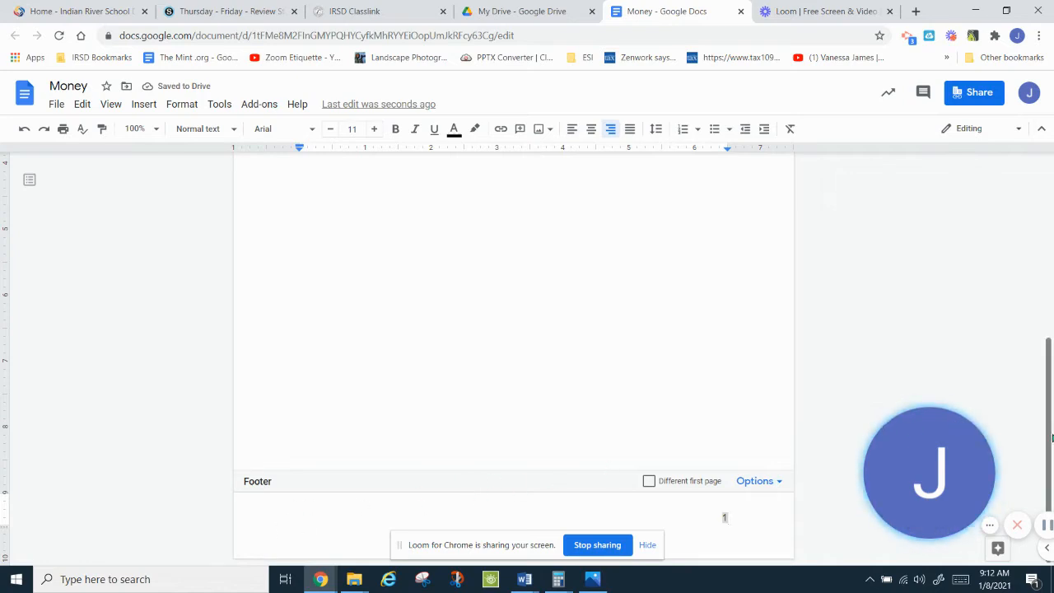
{"action": "left_click_drag", "start_coordinate": [1049, 429], "coordinate": [1037, 164]}
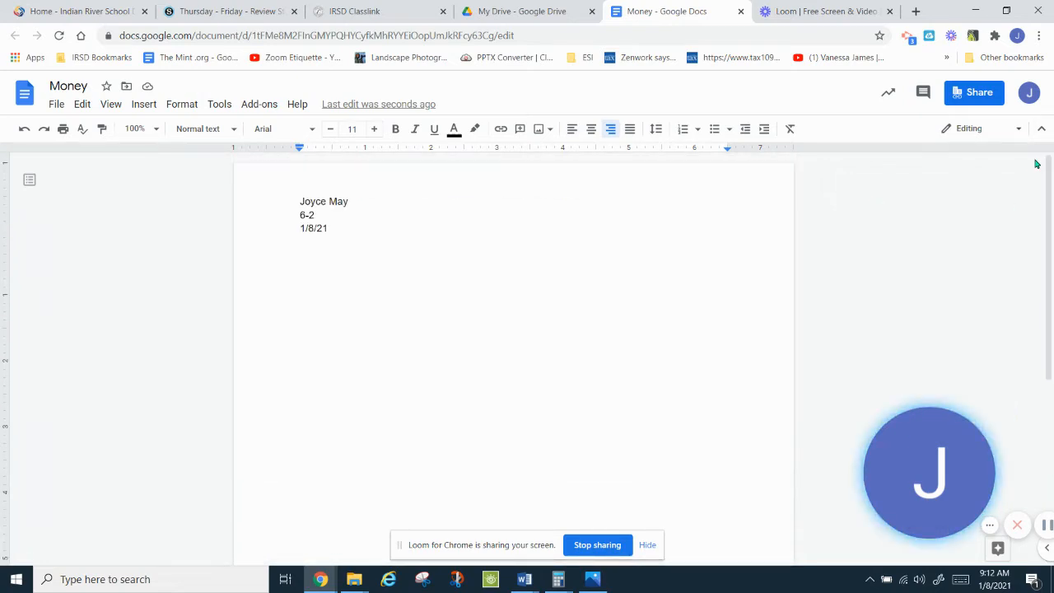
Step: Check the header and the page-1 footer, then return to the document body
{"action": "left_click", "coordinate": [441, 222]}
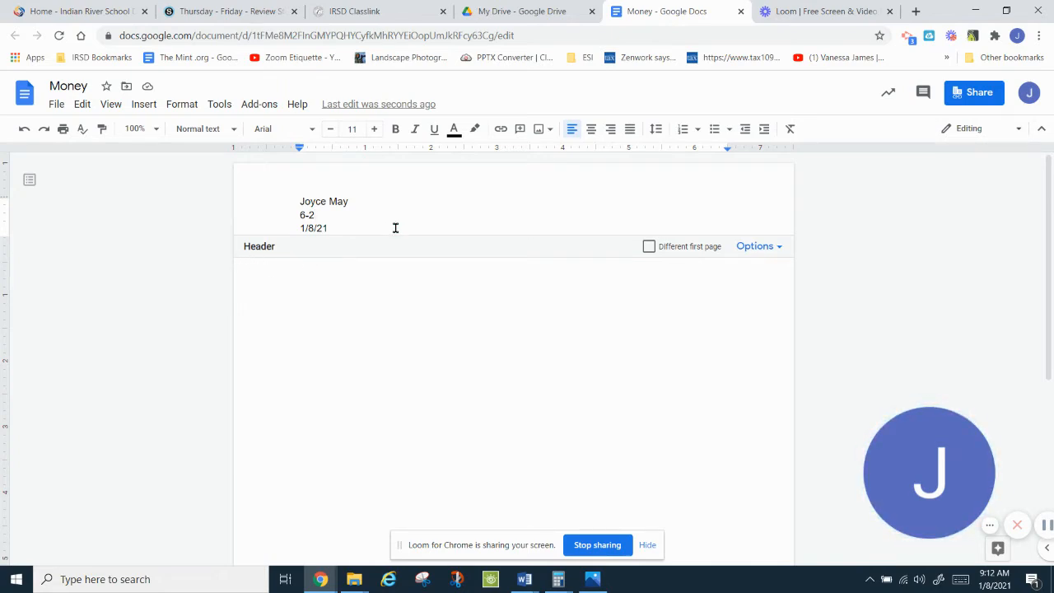
{"action": "left_click", "coordinate": [328, 327]}
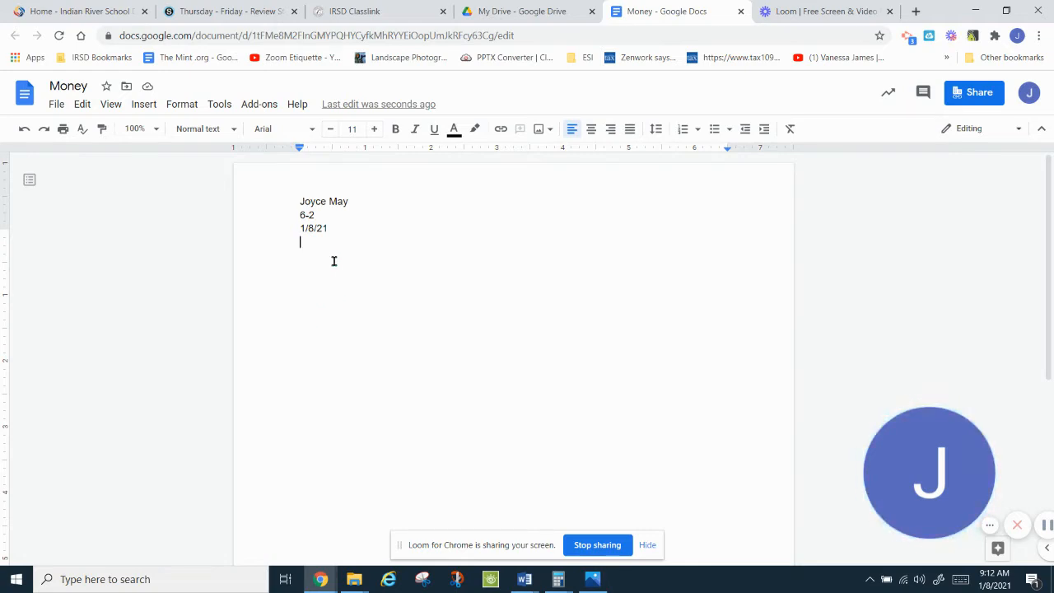
{"action": "left_click", "coordinate": [330, 220]}
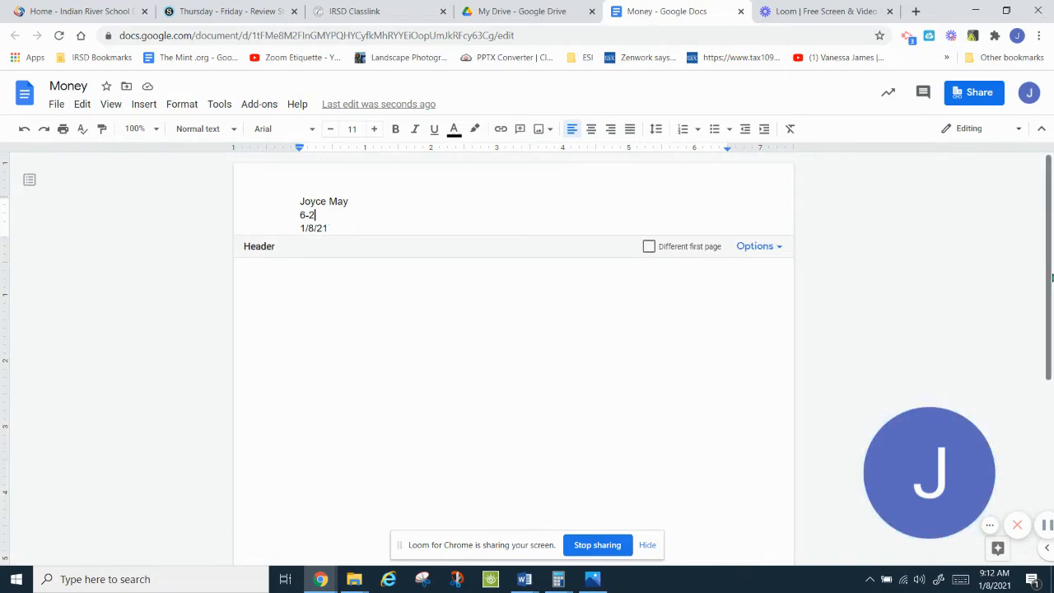
{"action": "left_click_drag", "start_coordinate": [1049, 279], "coordinate": [1026, 535]}
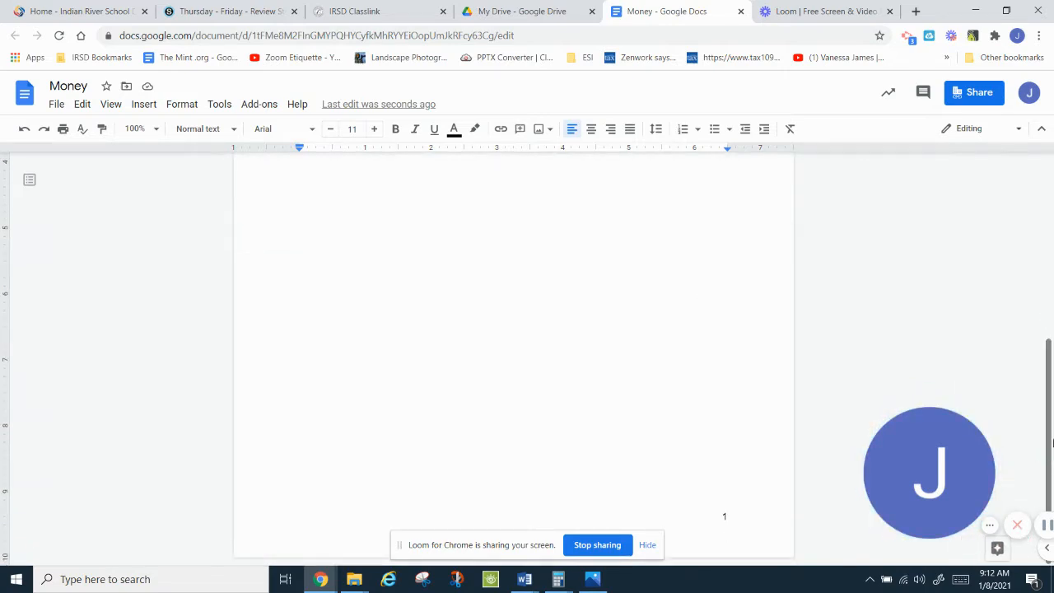
{"action": "left_click", "coordinate": [284, 544]}
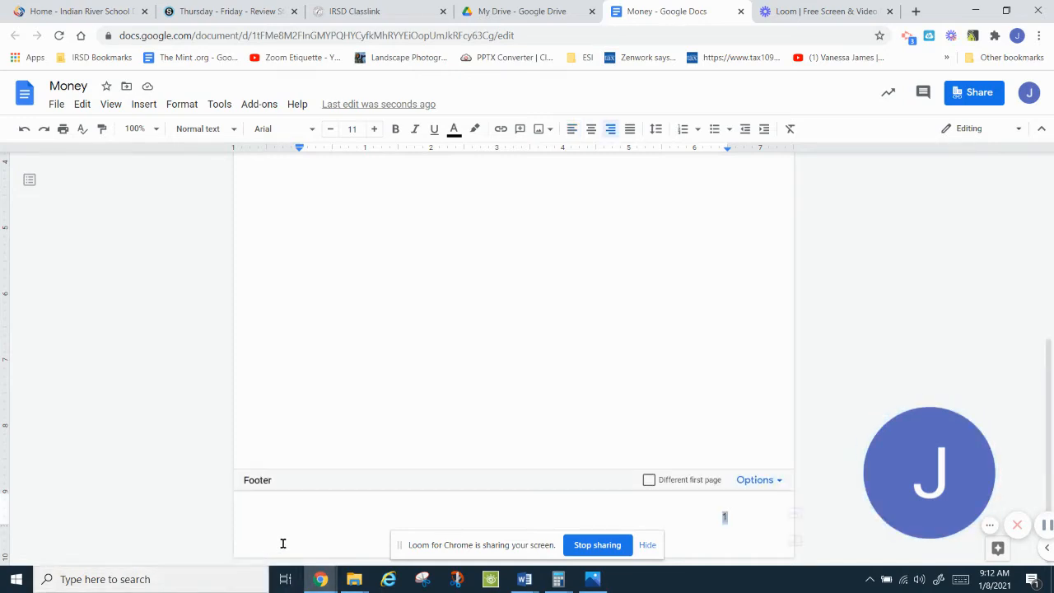
{"action": "left_click", "coordinate": [351, 253]}
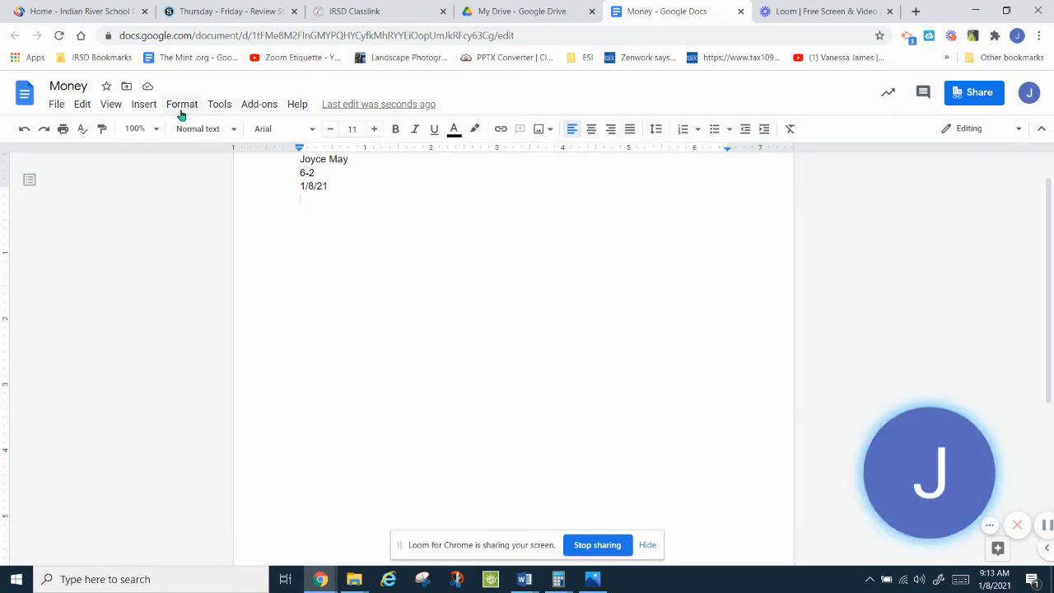
Step: Insert a word art drawing reading 'Word Processing Worksheet #1' below the date
{"action": "left_click", "coordinate": [146, 107]}
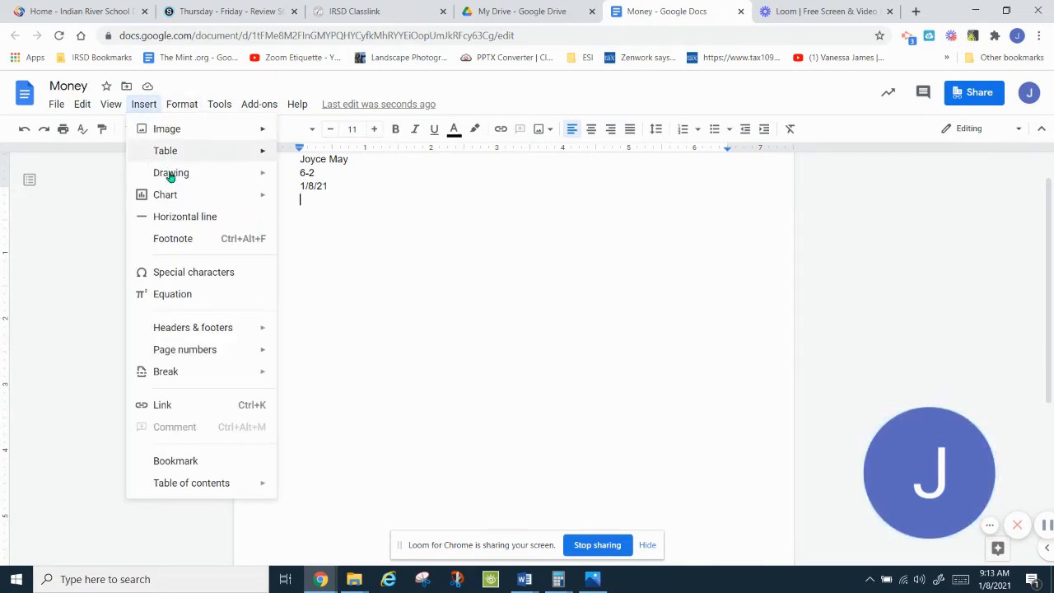
{"action": "mouse_move", "coordinate": [172, 173]}
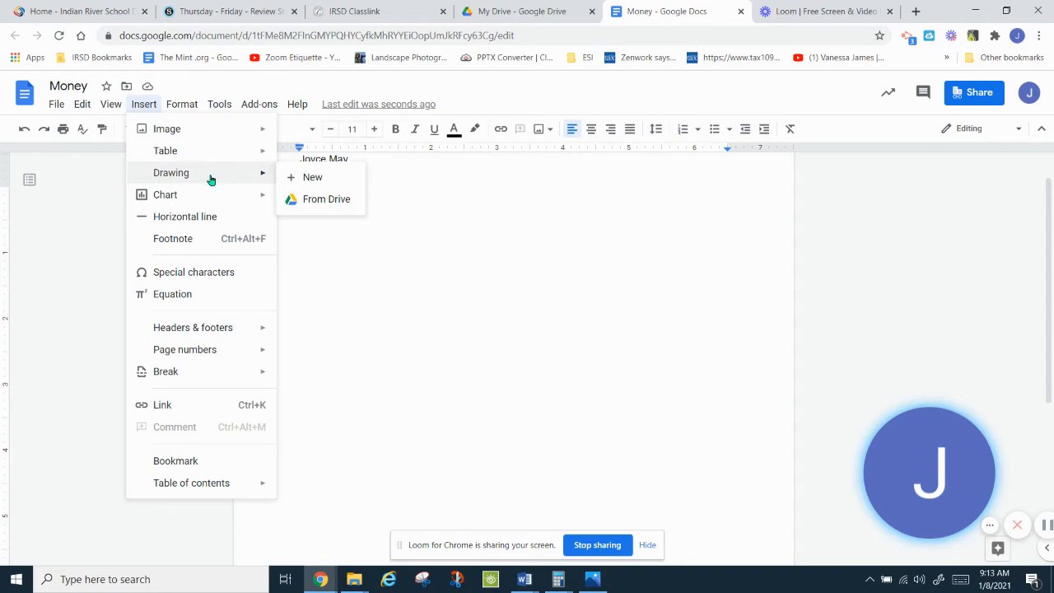
{"action": "left_click", "coordinate": [330, 177]}
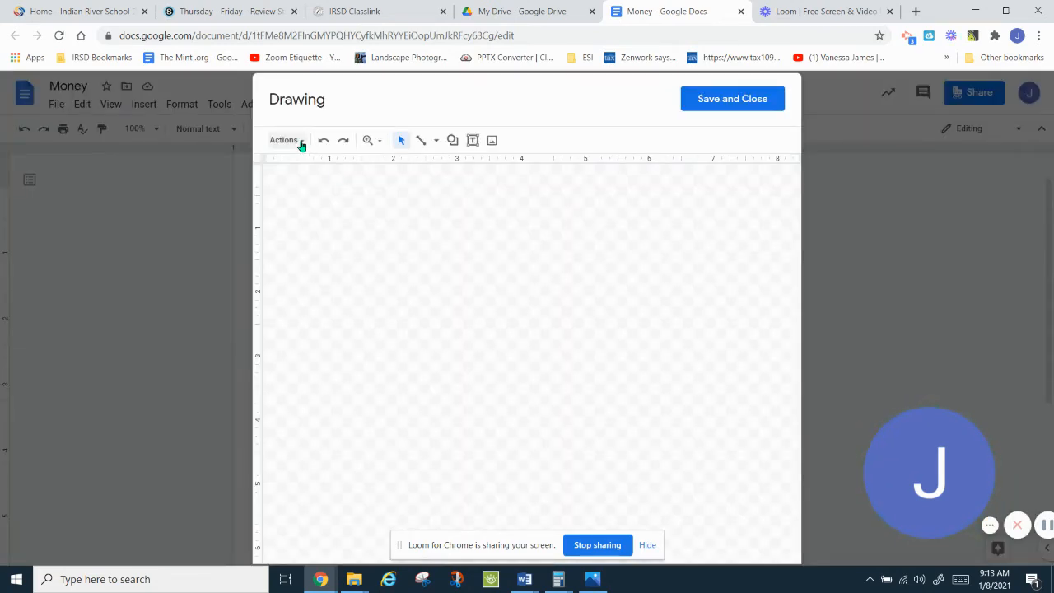
{"action": "left_click", "coordinate": [300, 142]}
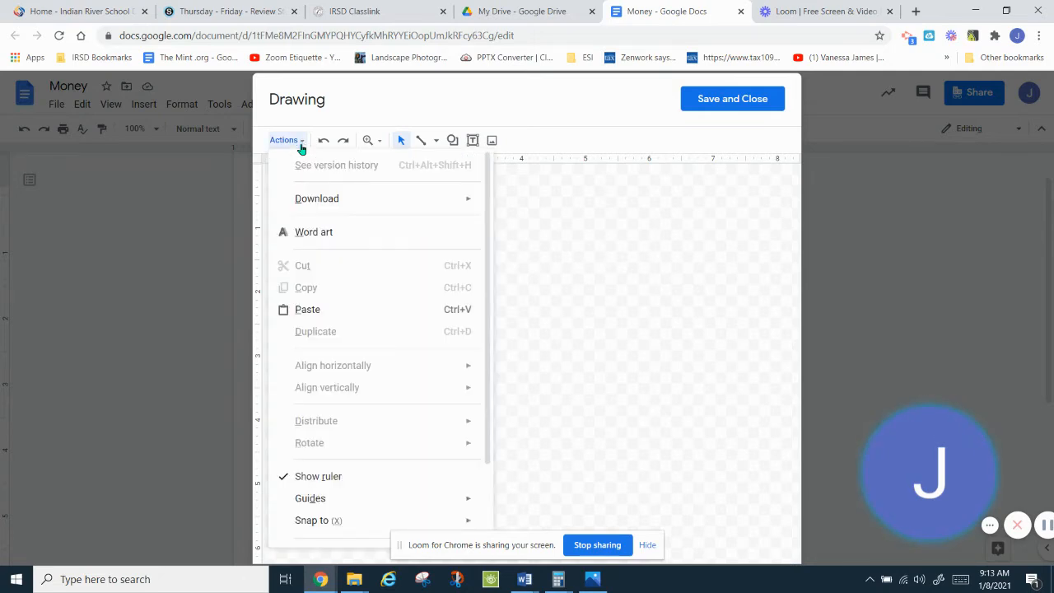
{"action": "left_click", "coordinate": [319, 233]}
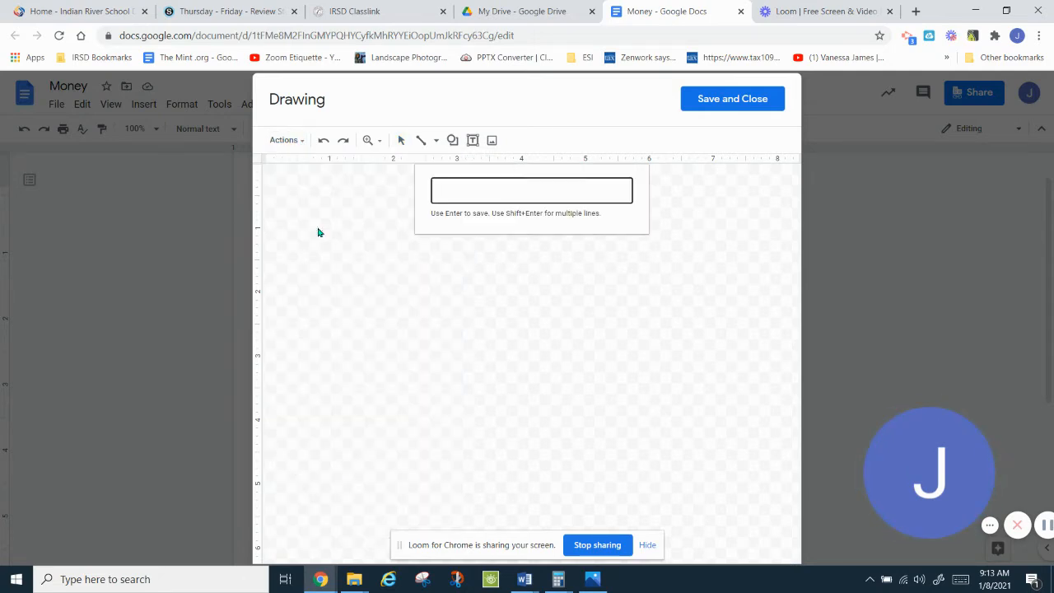
{"action": "type", "text": "W"}
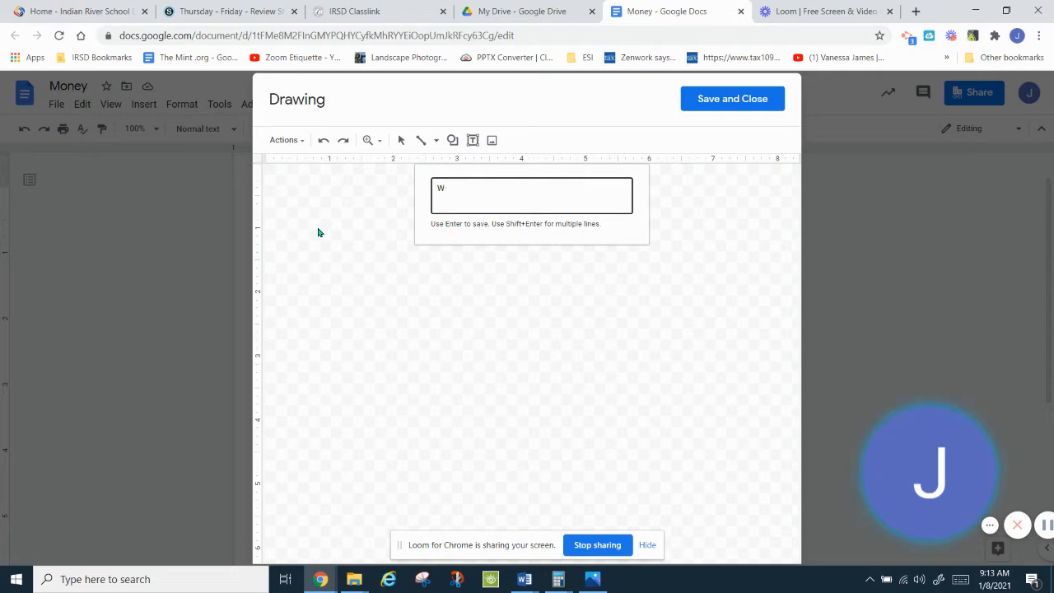
{"action": "type", "text": "ord Proc"}
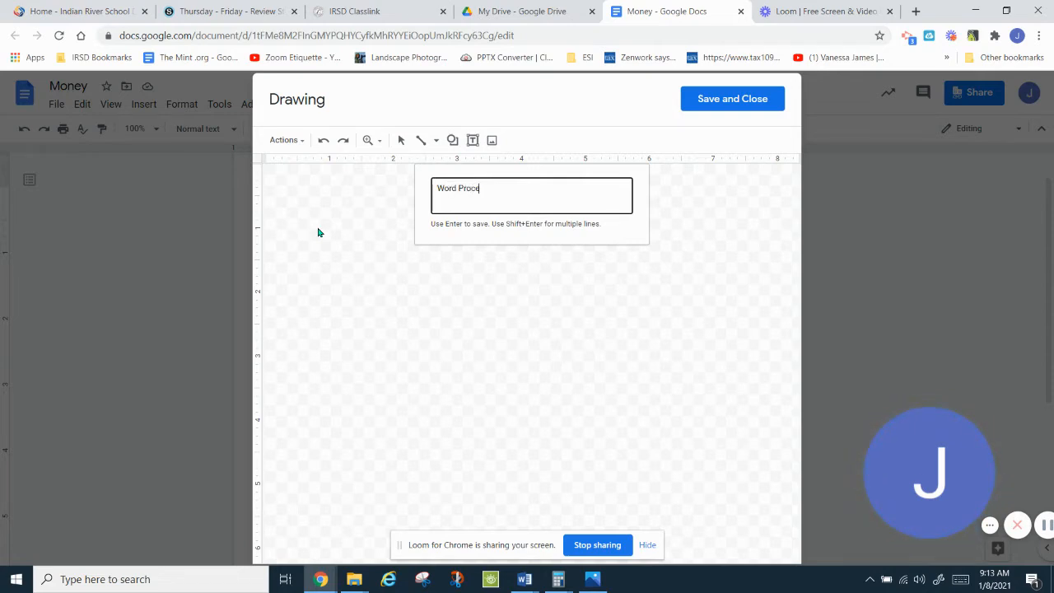
{"action": "type", "text": "essing Worksheet #1"}
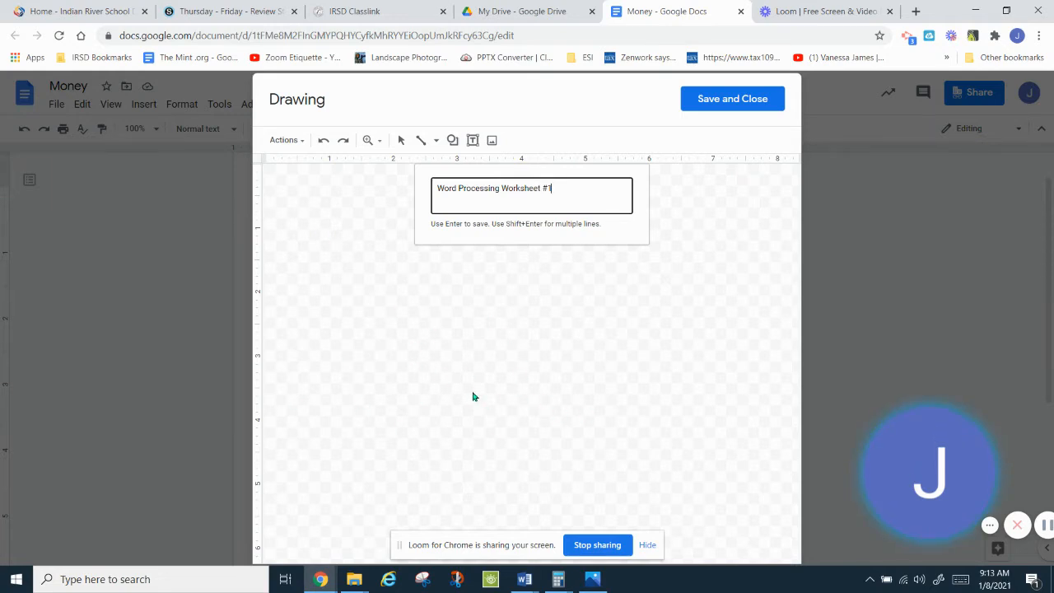
{"action": "key", "text": "Return"}
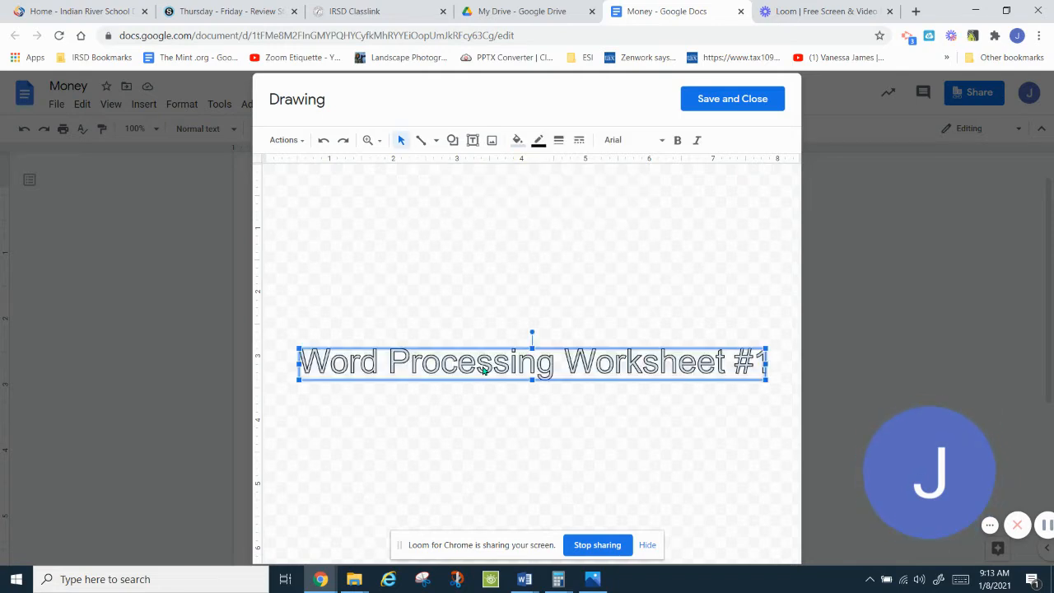
{"action": "left_click", "coordinate": [724, 99]}
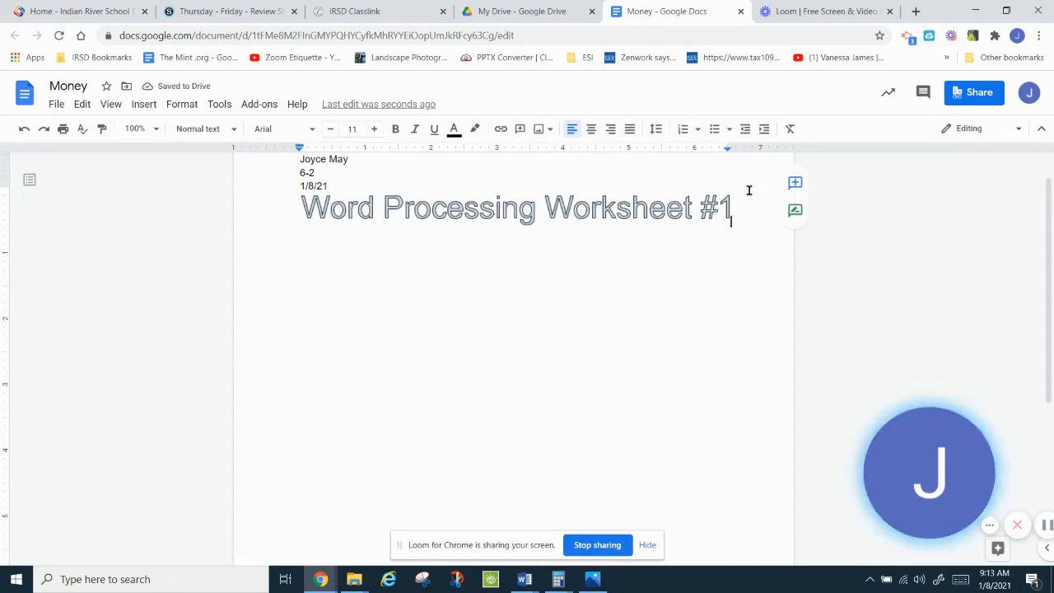
Step: Start a new line under the word art and center-align it
{"action": "key", "text": "Return"}
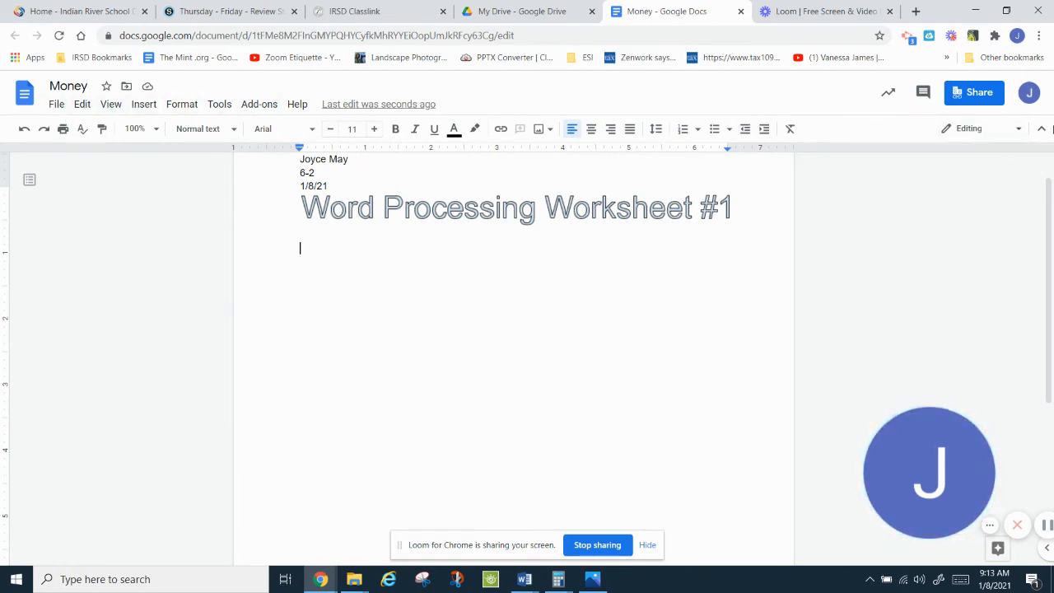
{"action": "left_click", "coordinate": [1042, 132]}
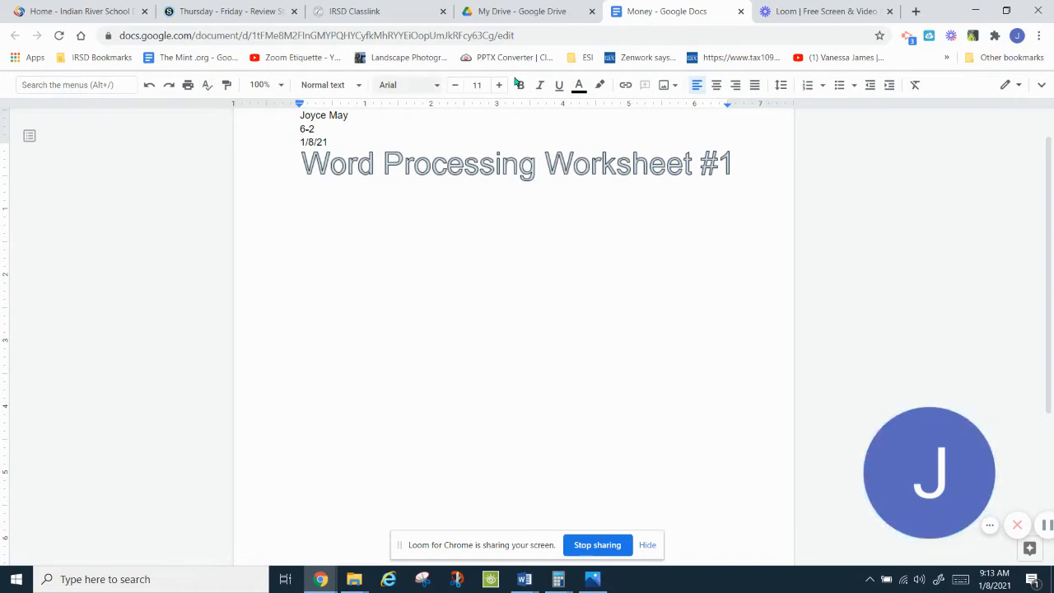
{"action": "left_click", "coordinate": [1042, 86]}
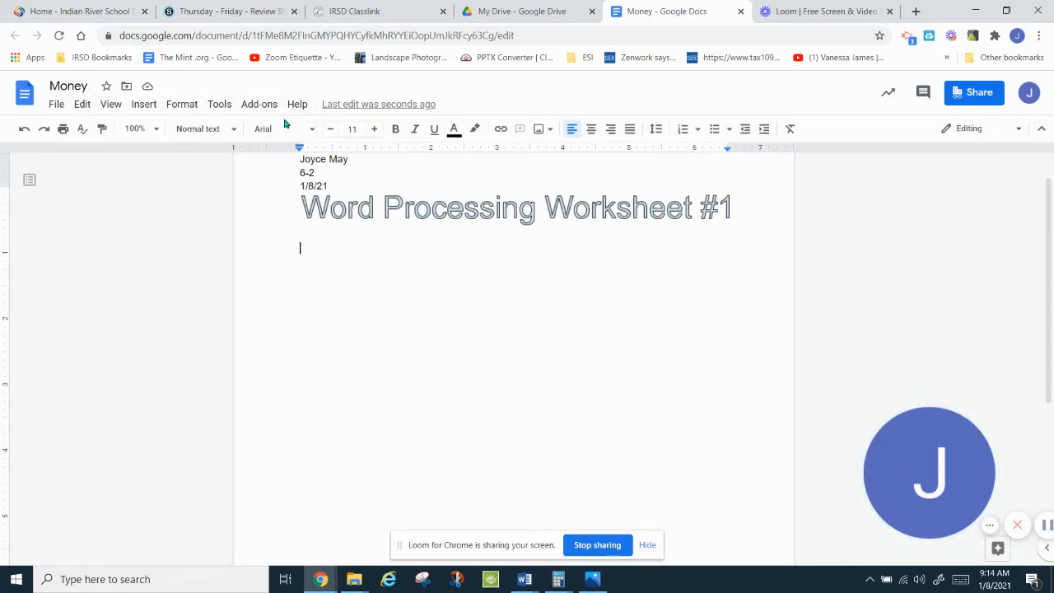
{"action": "left_click", "coordinate": [590, 131]}
Step: Set the text formatting to 24 pt, bold, green Comfortaa
{"action": "left_click", "coordinate": [375, 130]}
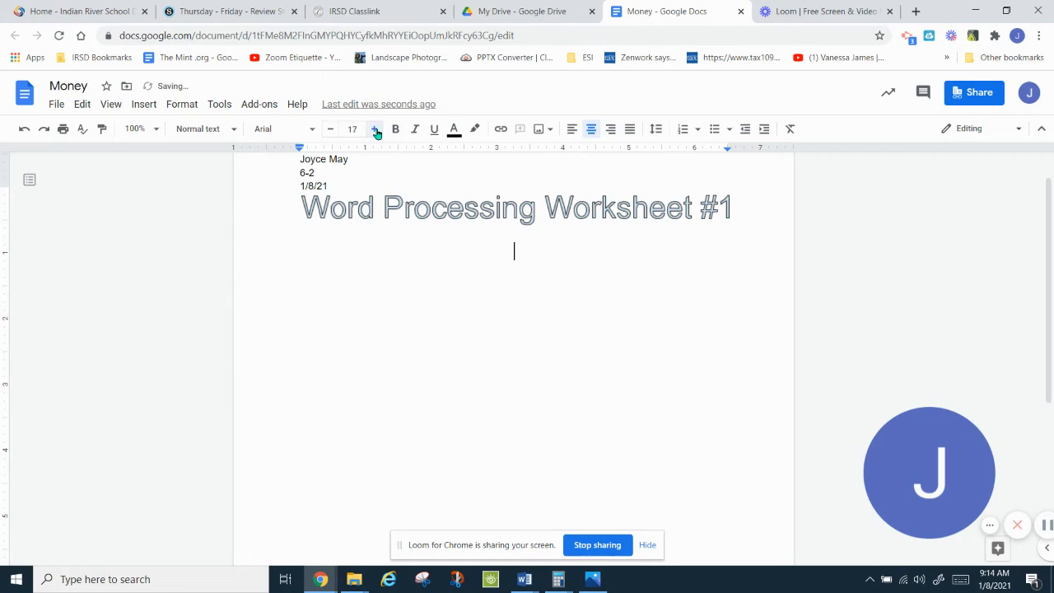
{"action": "left_click", "coordinate": [376, 131]}
{"action": "left_click", "coordinate": [354, 129]}
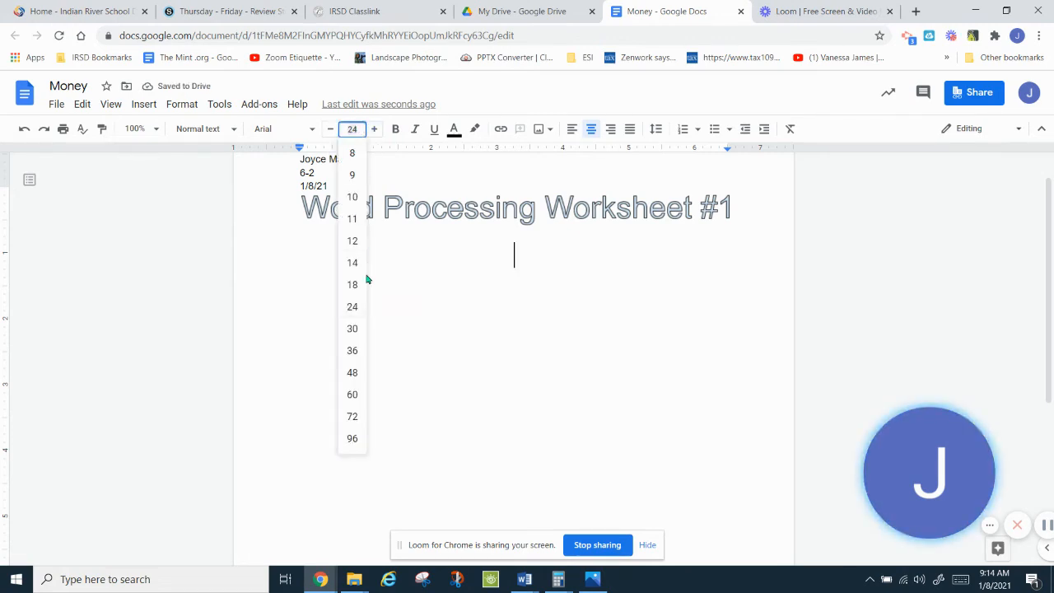
{"action": "left_click", "coordinate": [358, 306]}
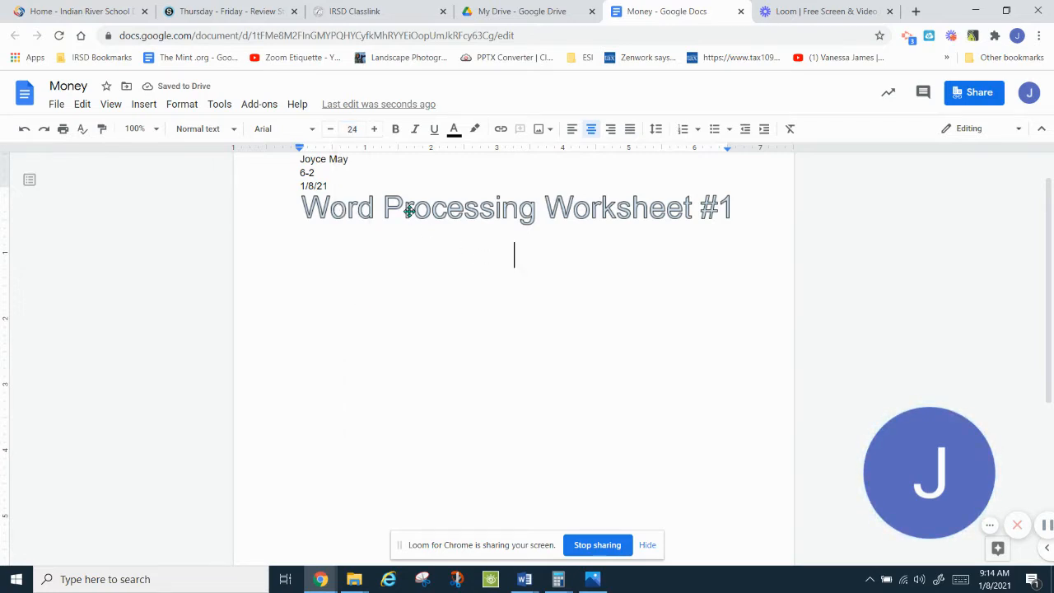
{"action": "left_click", "coordinate": [394, 132]}
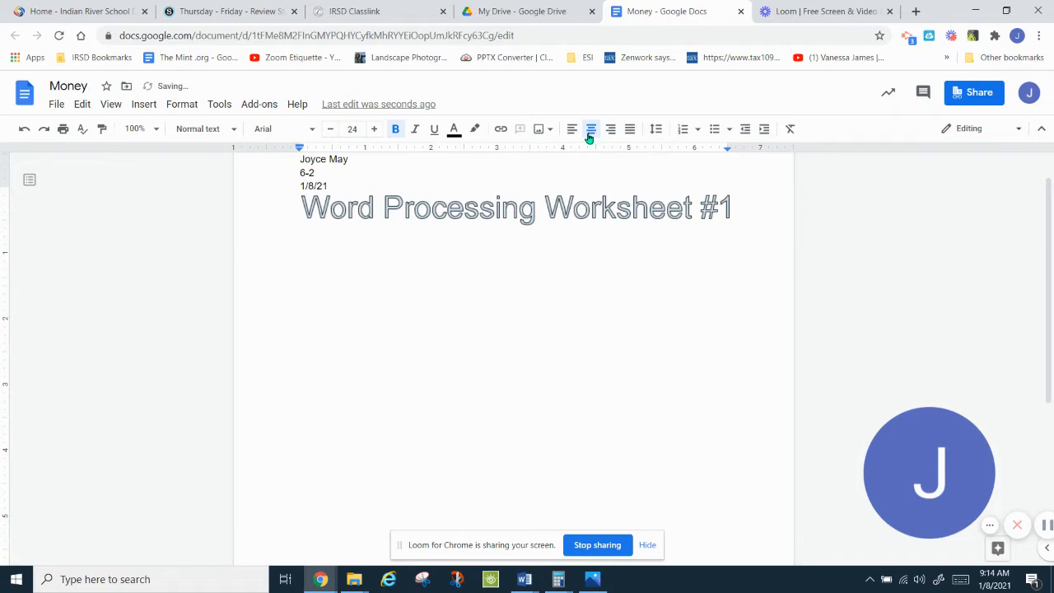
{"action": "left_click", "coordinate": [286, 132]}
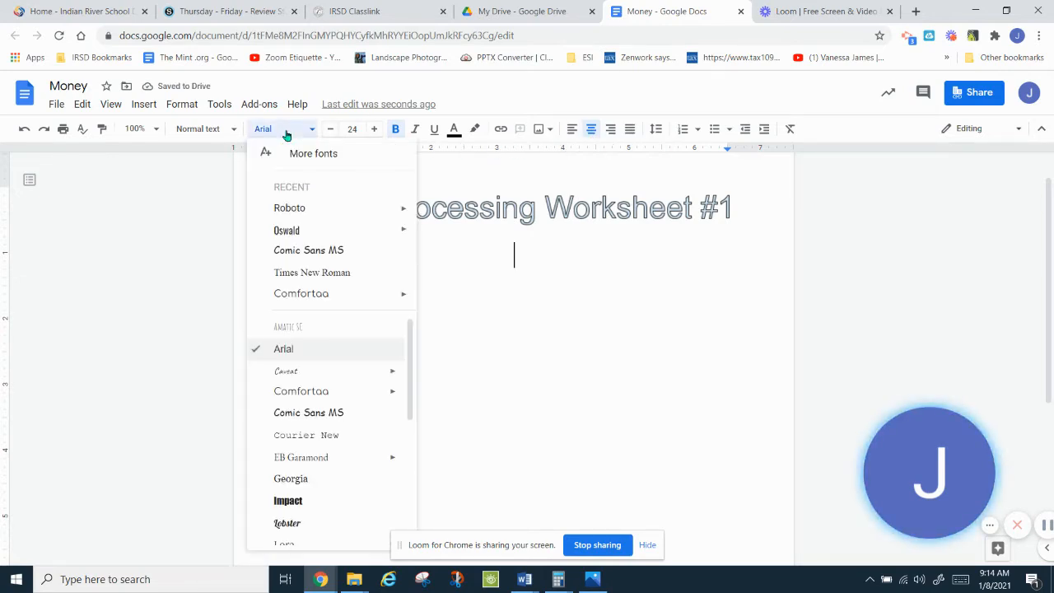
{"action": "left_click", "coordinate": [333, 295]}
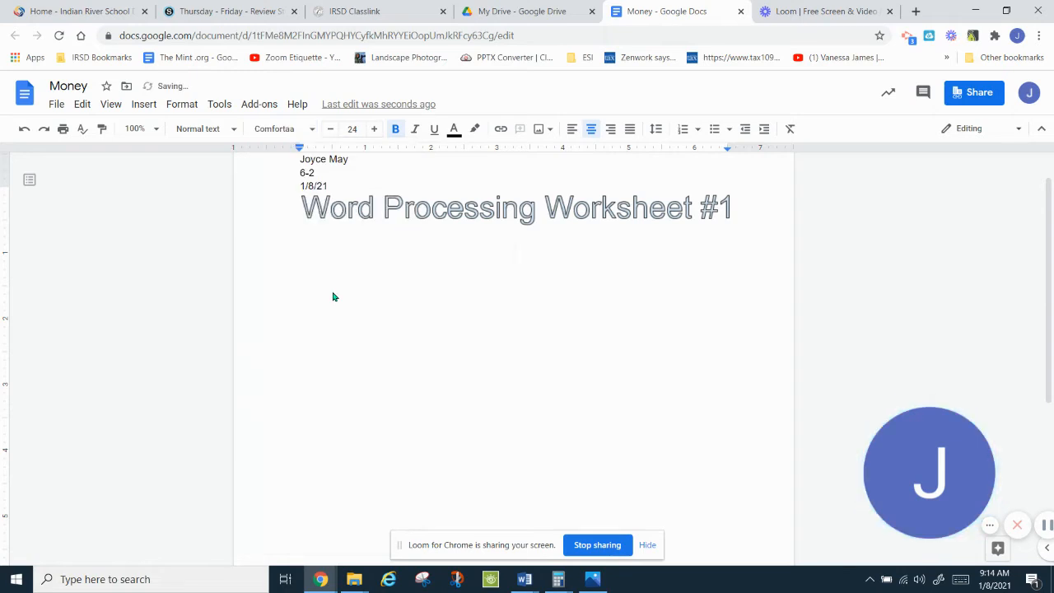
{"action": "left_click", "coordinate": [453, 132]}
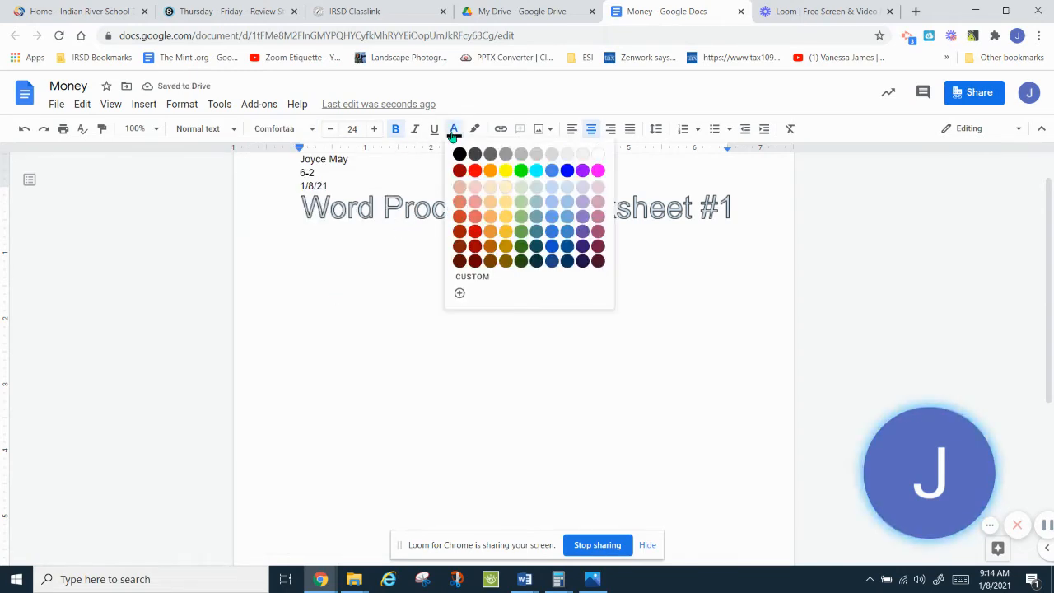
{"action": "left_click", "coordinate": [521, 171]}
Step: Type the heading 'Money' and begin a left-aligned line below it
{"action": "type", "text": "Money"}
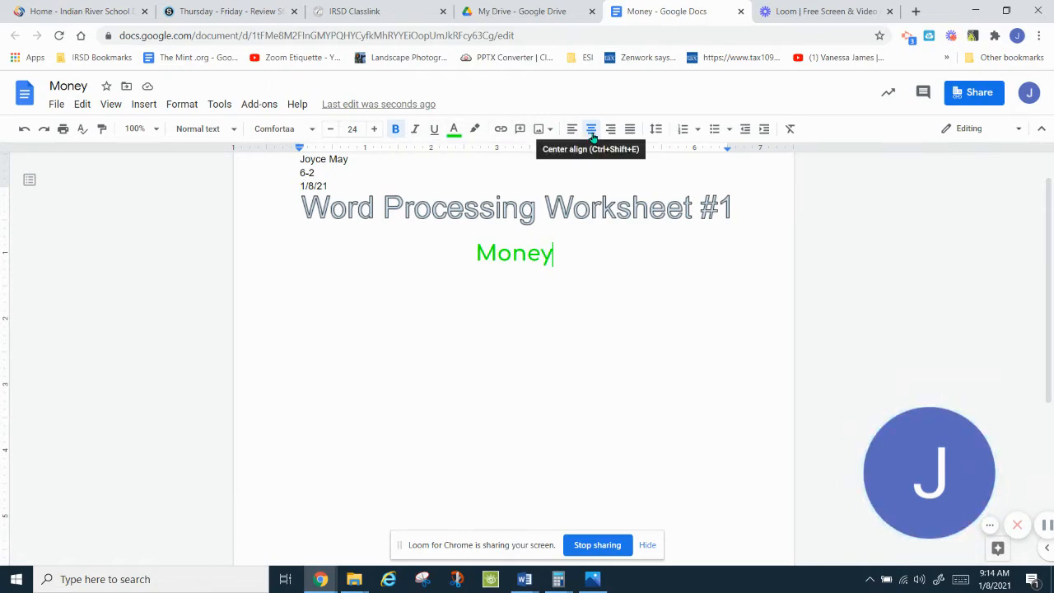
{"action": "key", "text": "Return"}
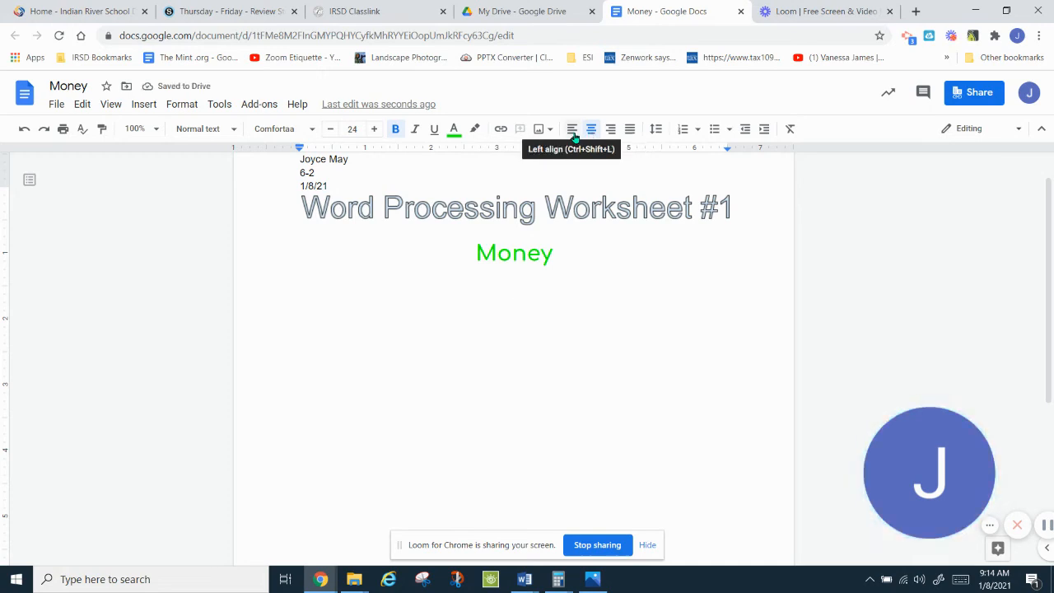
{"action": "left_click", "coordinate": [574, 134]}
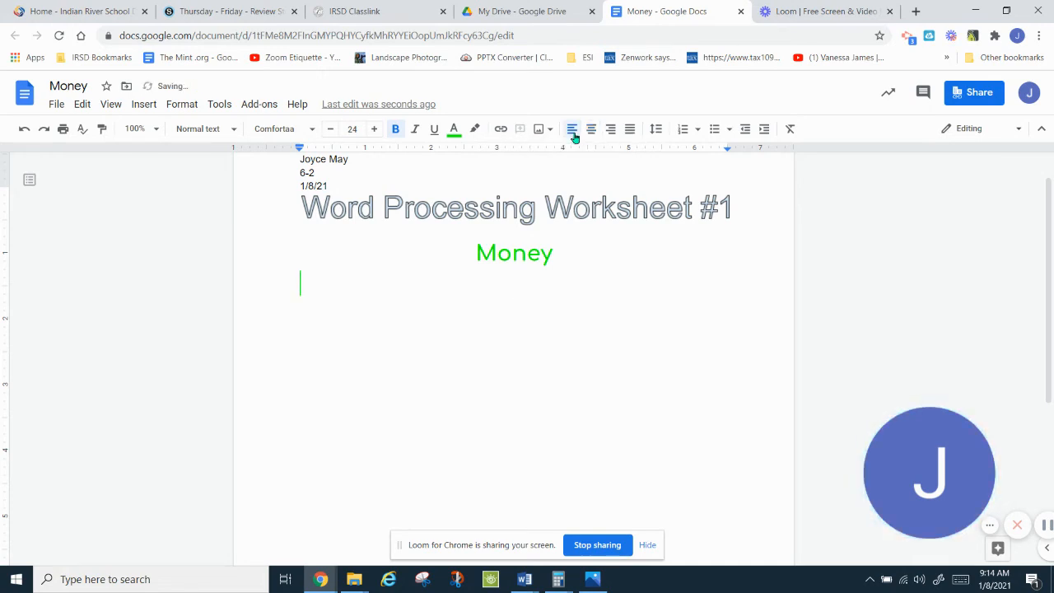
Step: Format the next text as purple, smaller, non-bold italic Roboto
{"action": "left_click", "coordinate": [453, 131]}
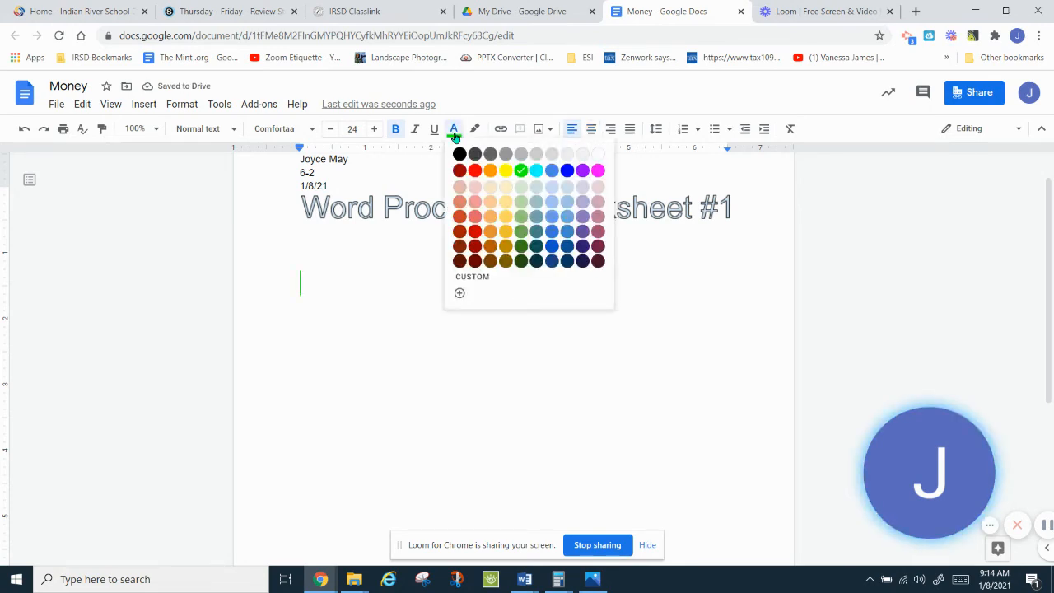
{"action": "left_click", "coordinate": [582, 170]}
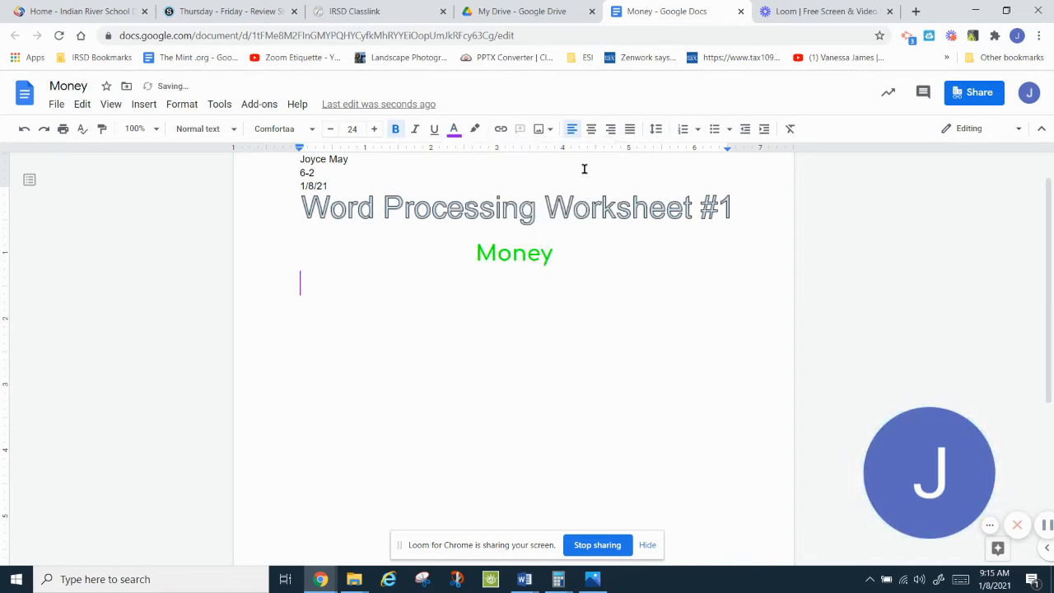
{"action": "left_click", "coordinate": [331, 130]}
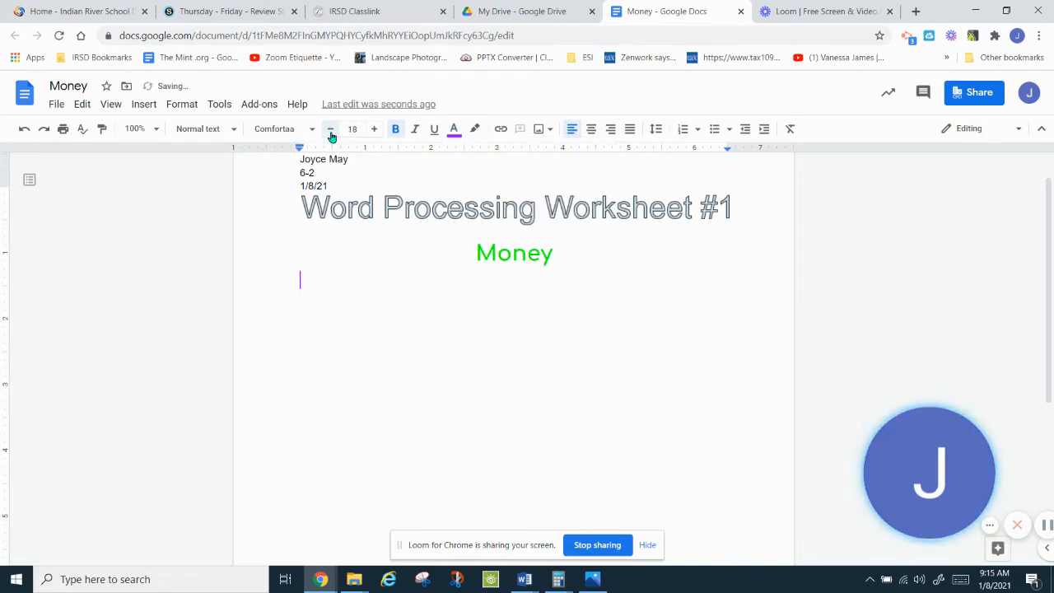
{"action": "left_click", "coordinate": [396, 132]}
{"action": "left_click", "coordinate": [416, 132]}
{"action": "left_click", "coordinate": [309, 132]}
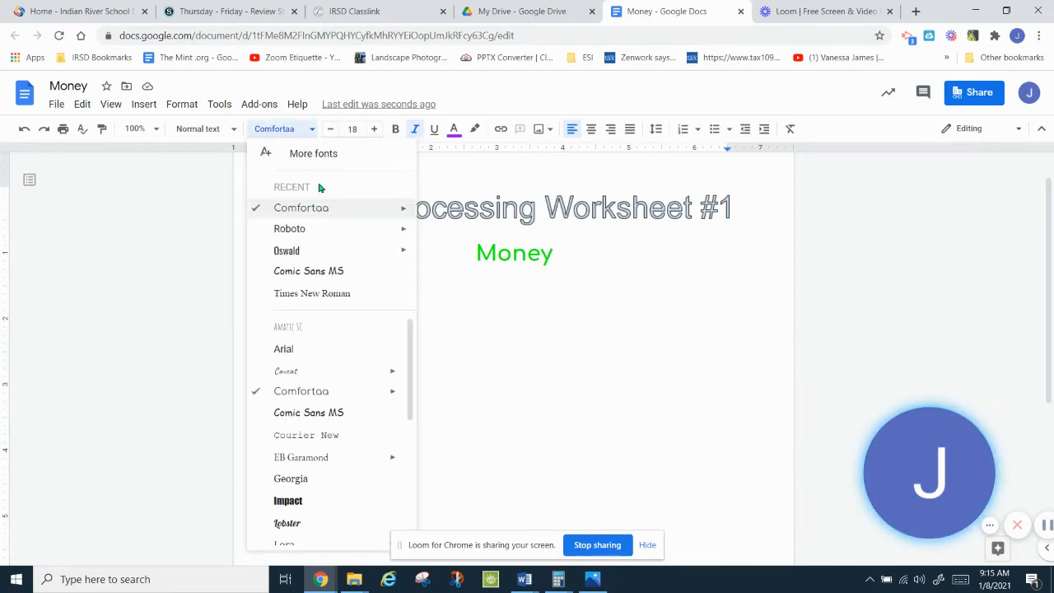
{"action": "left_click", "coordinate": [330, 252]}
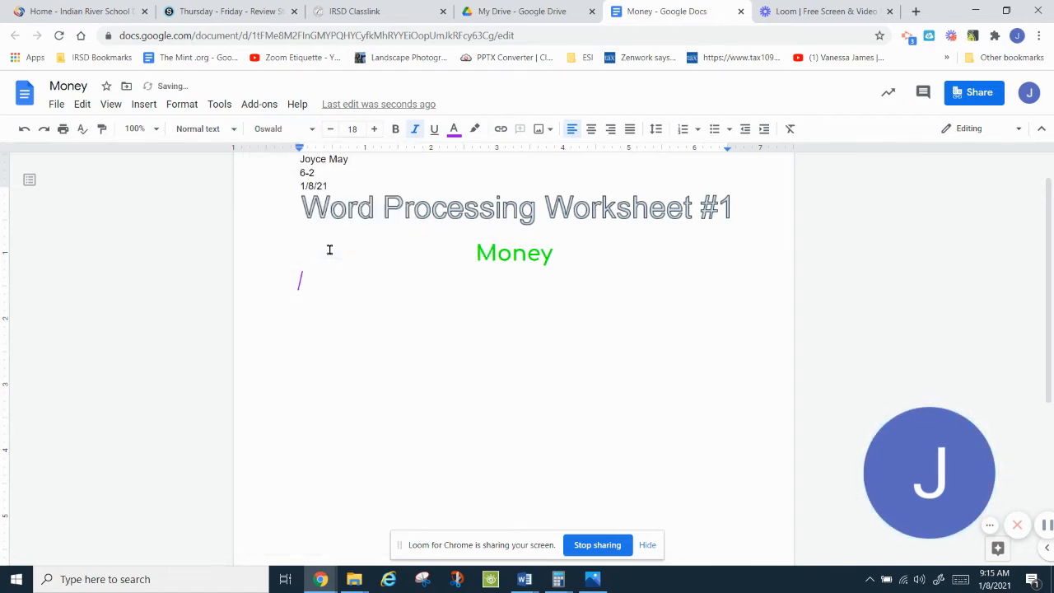
{"action": "left_click", "coordinate": [295, 129]}
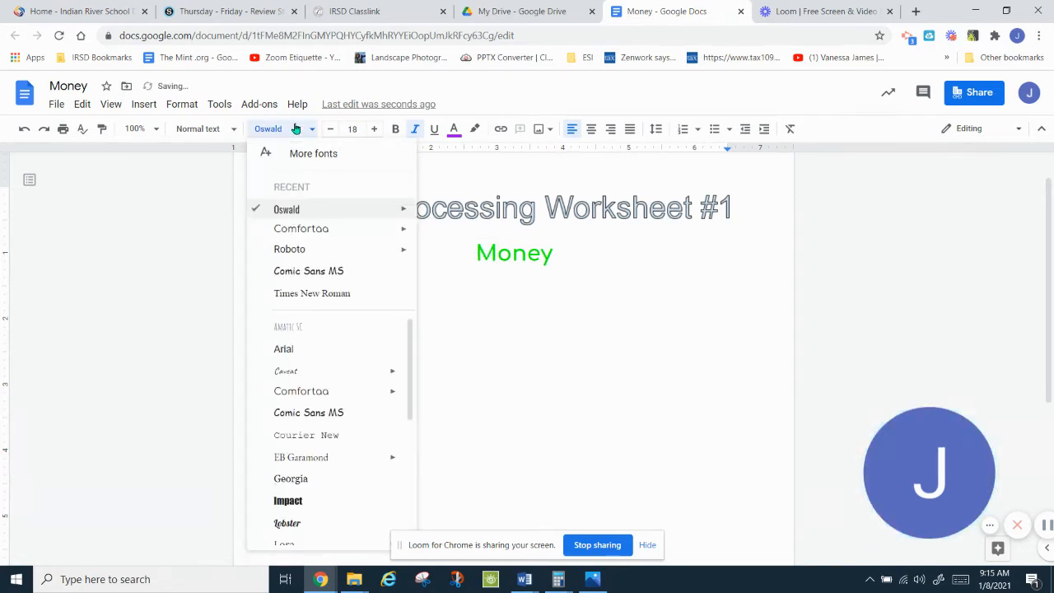
{"action": "left_click", "coordinate": [290, 250]}
Step: Type 'History of Money', fixing the misspelling, and start a new line
{"action": "type", "text": "H"}
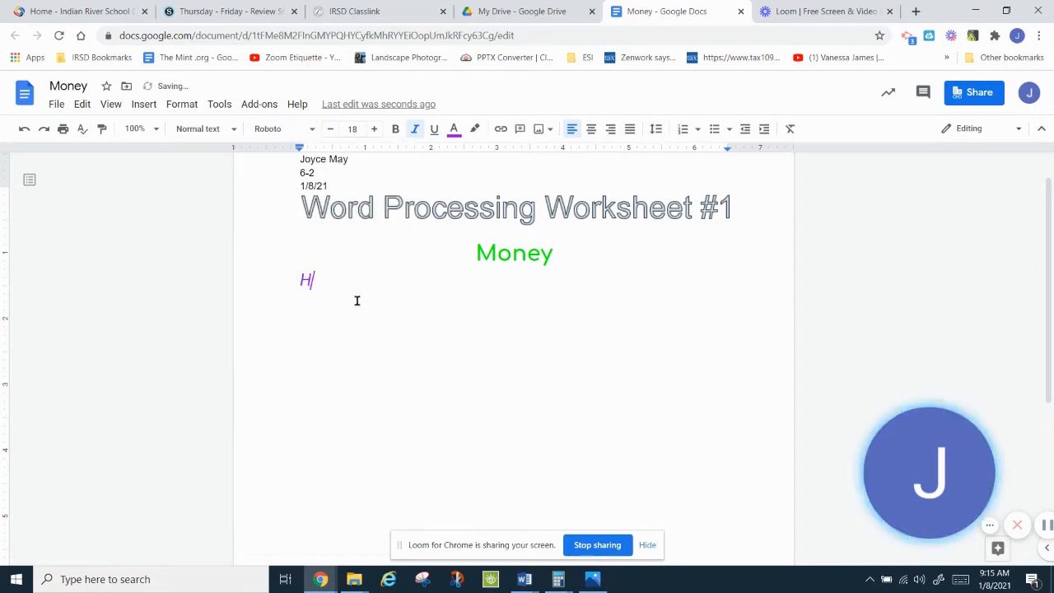
{"action": "type", "text": "istory of Moeny"}
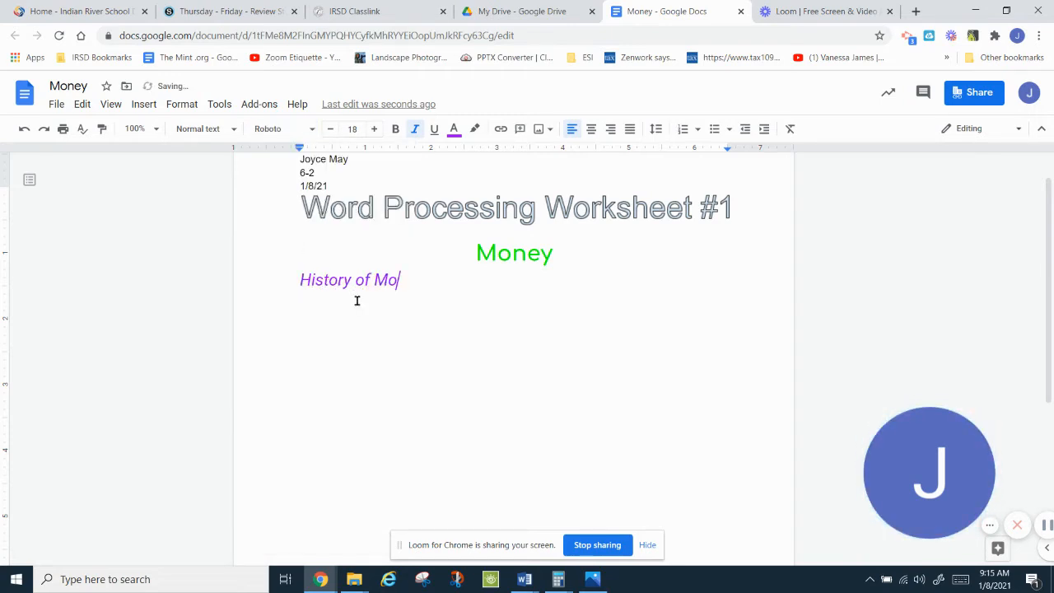
{"action": "key", "text": "BackSpace"}
{"action": "key", "text": "BackSpace"}
{"action": "type", "text": "ney"}
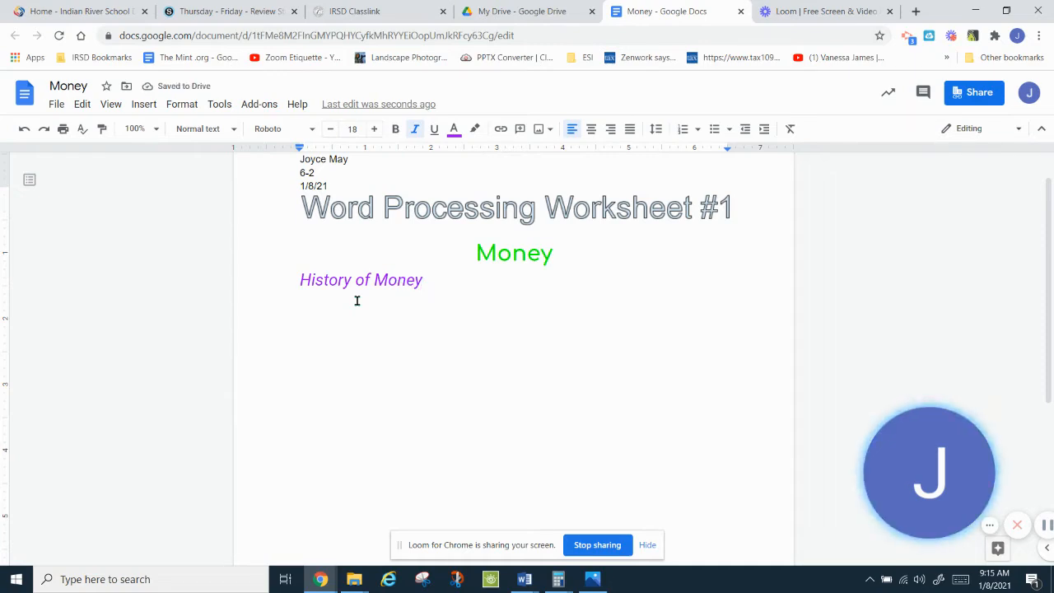
{"action": "key", "text": "Return"}
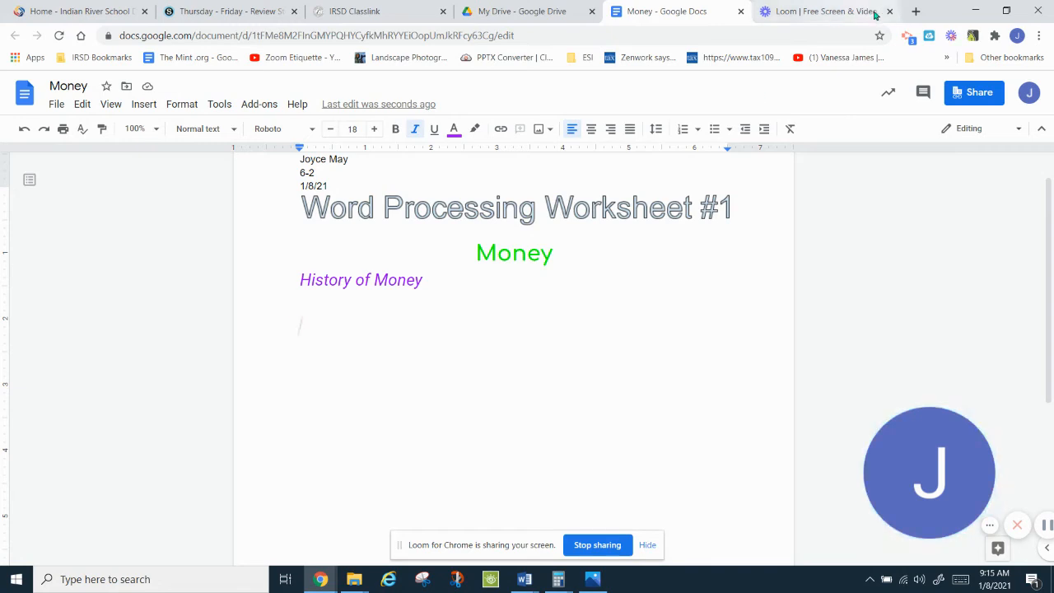
Step: In a new tab, search Google for 'money' and show the image results
{"action": "left_click", "coordinate": [916, 11]}
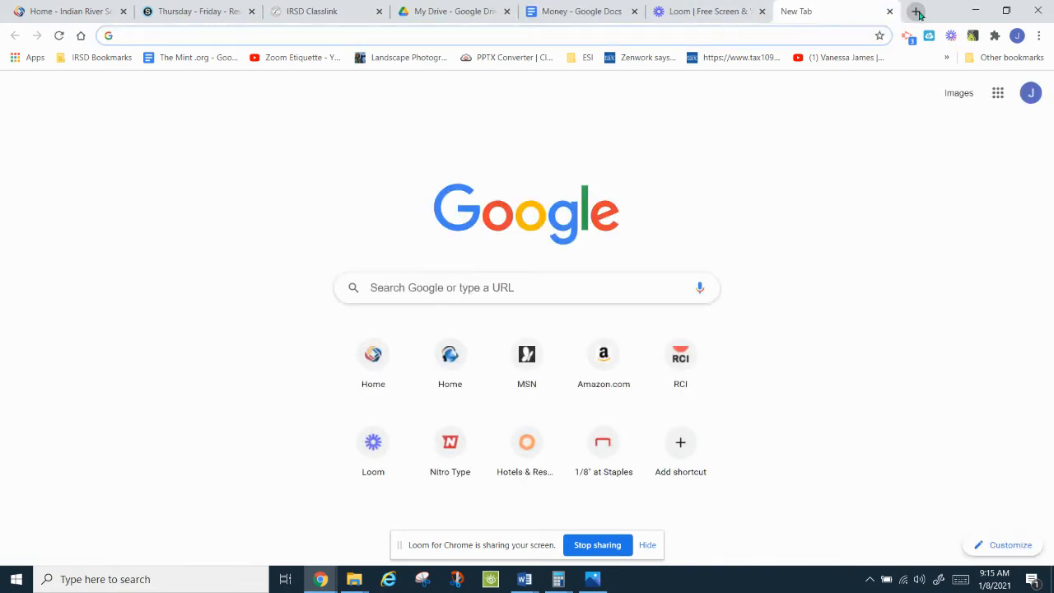
{"action": "type", "text": "money"}
{"action": "key", "text": "Return"}
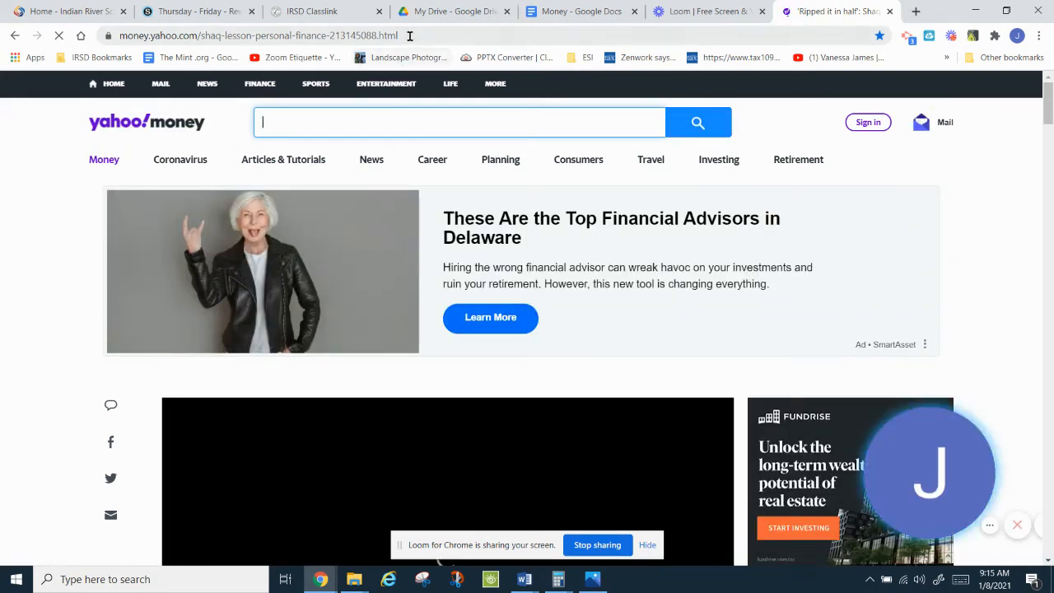
{"action": "left_click_drag", "start_coordinate": [404, 35], "coordinate": [14, 35]}
{"action": "type", "text": "money"}
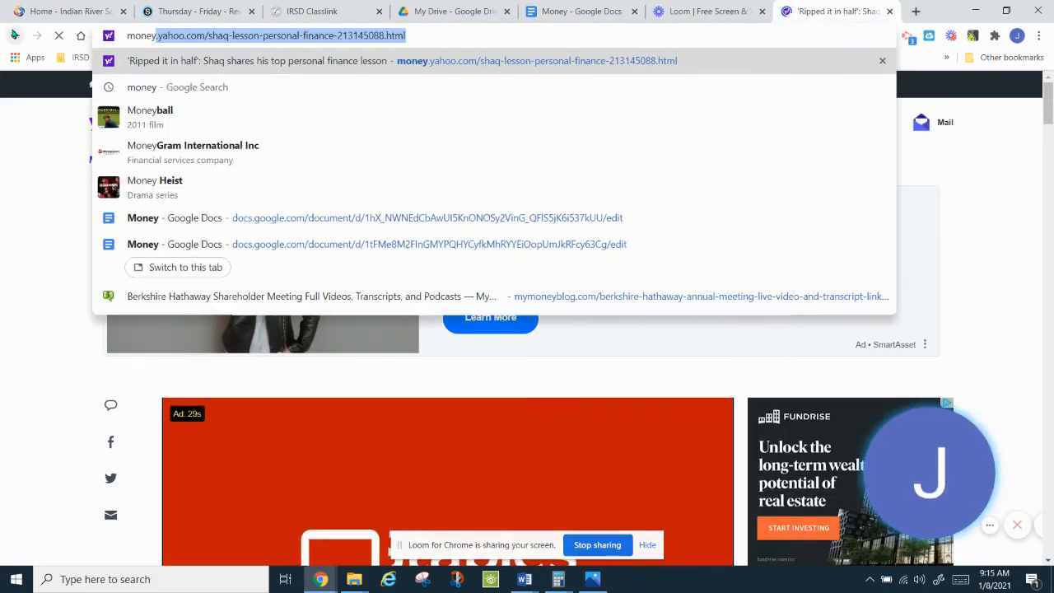
{"action": "key", "text": "Delete"}
{"action": "key", "text": "Return"}
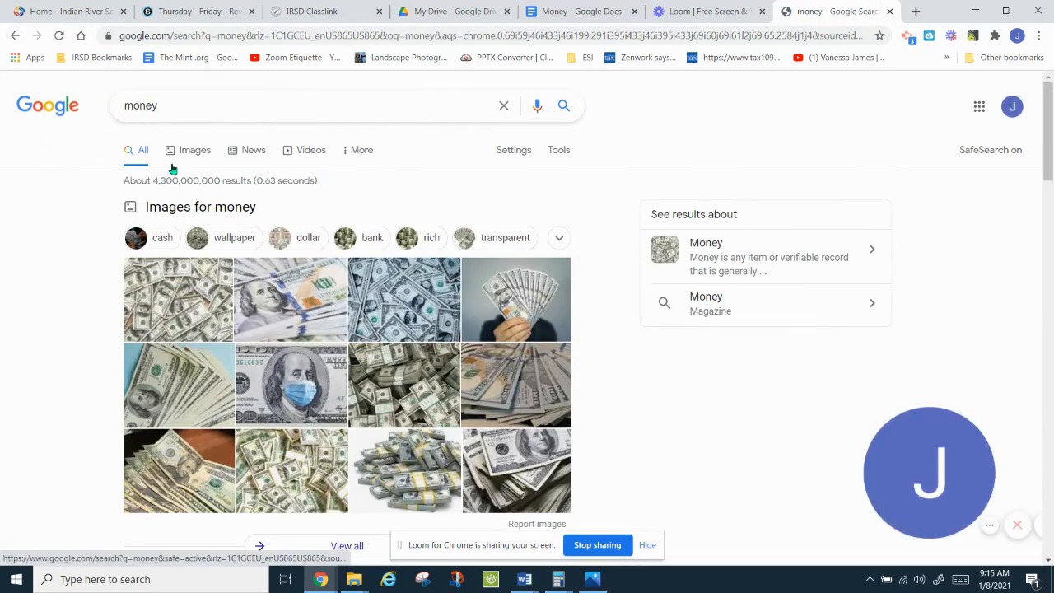
{"action": "left_click", "coordinate": [191, 186]}
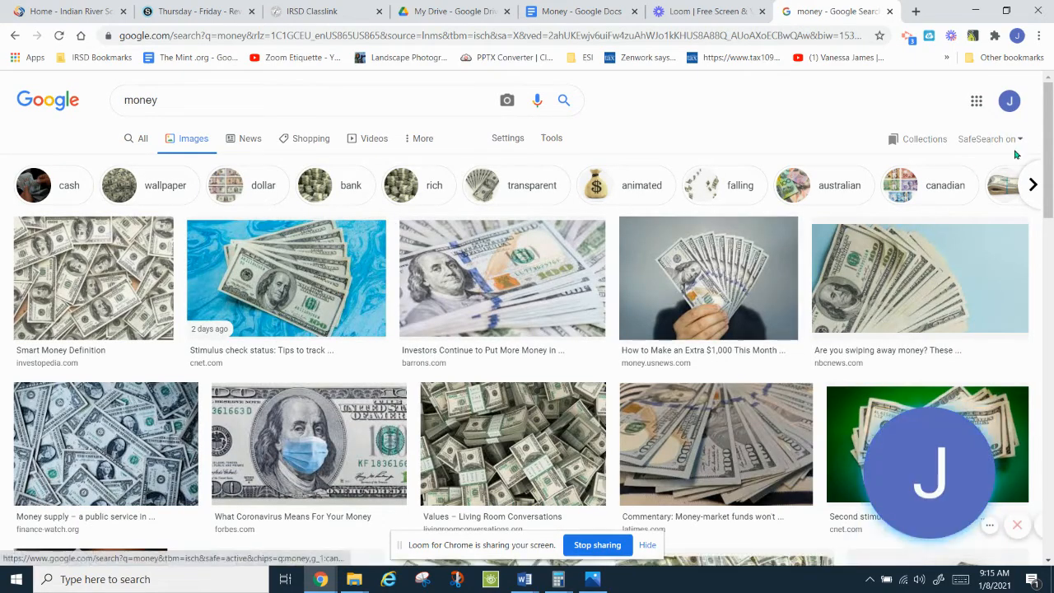
{"action": "left_click_drag", "start_coordinate": [1051, 136], "coordinate": [1020, 393]}
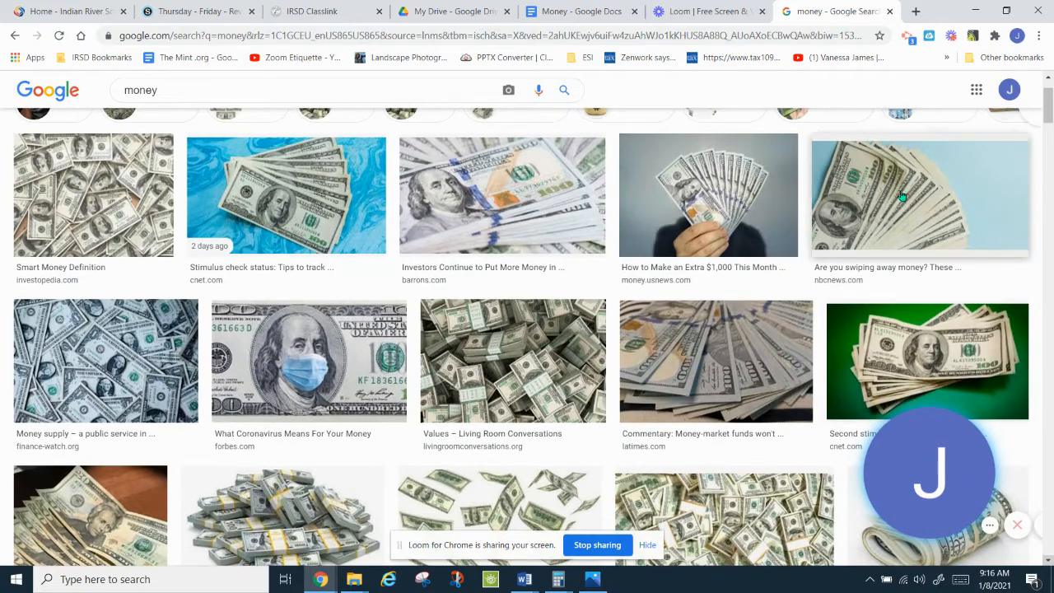
Step: Copy the photo of a hand fanning hundred-dollar bills and return to the Money document
{"action": "left_click", "coordinate": [733, 193]}
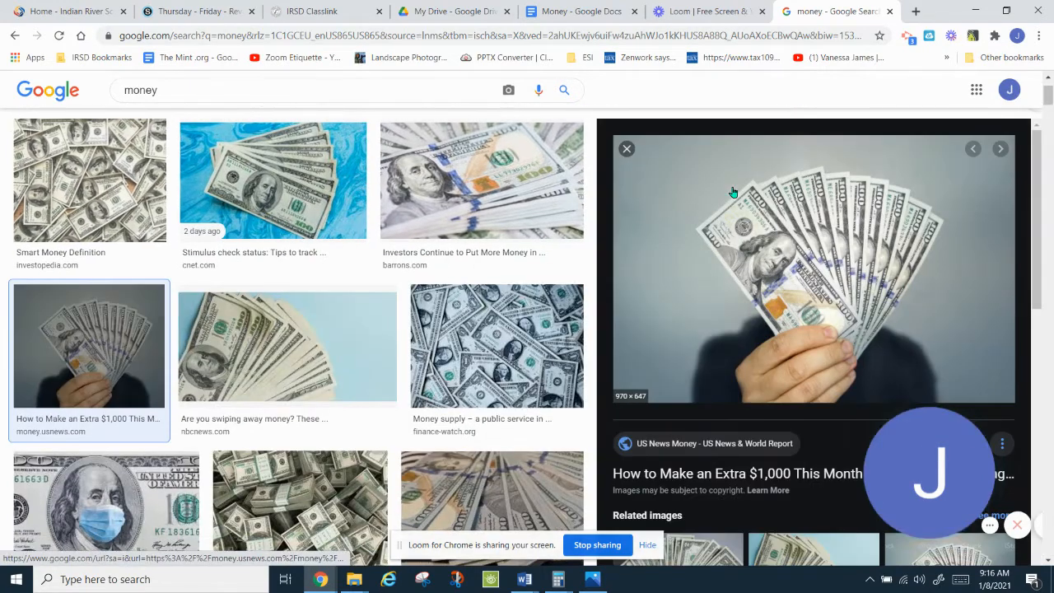
{"action": "right_click", "coordinate": [774, 236]}
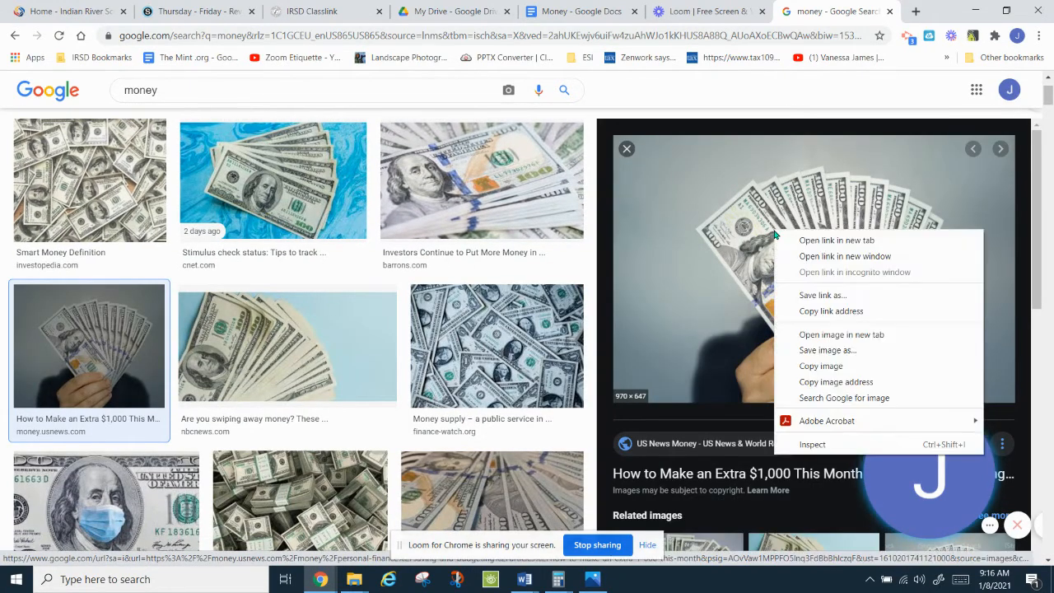
{"action": "left_click", "coordinate": [820, 369]}
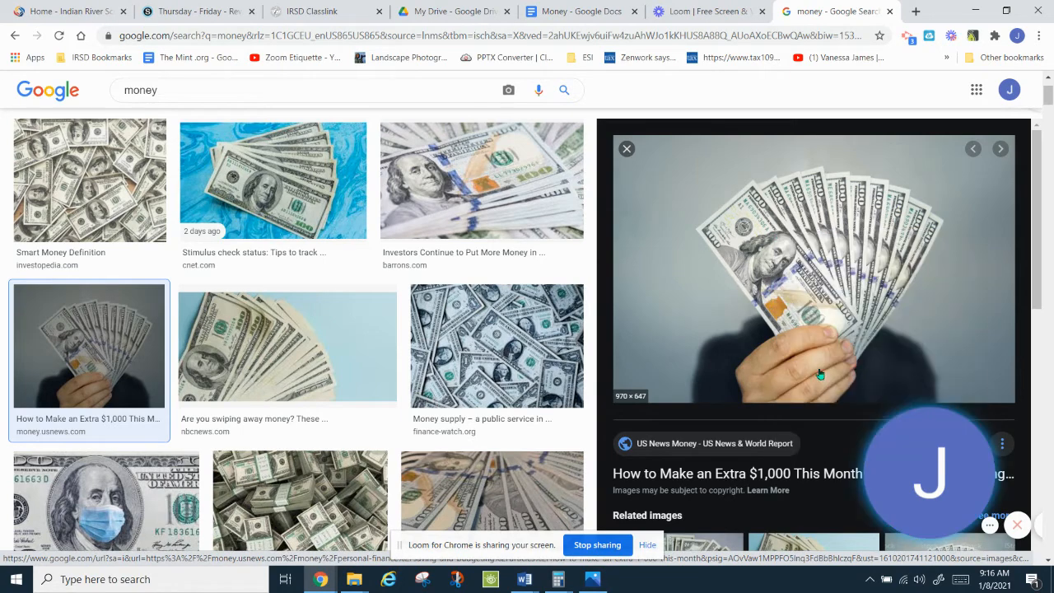
{"action": "left_click", "coordinate": [581, 12]}
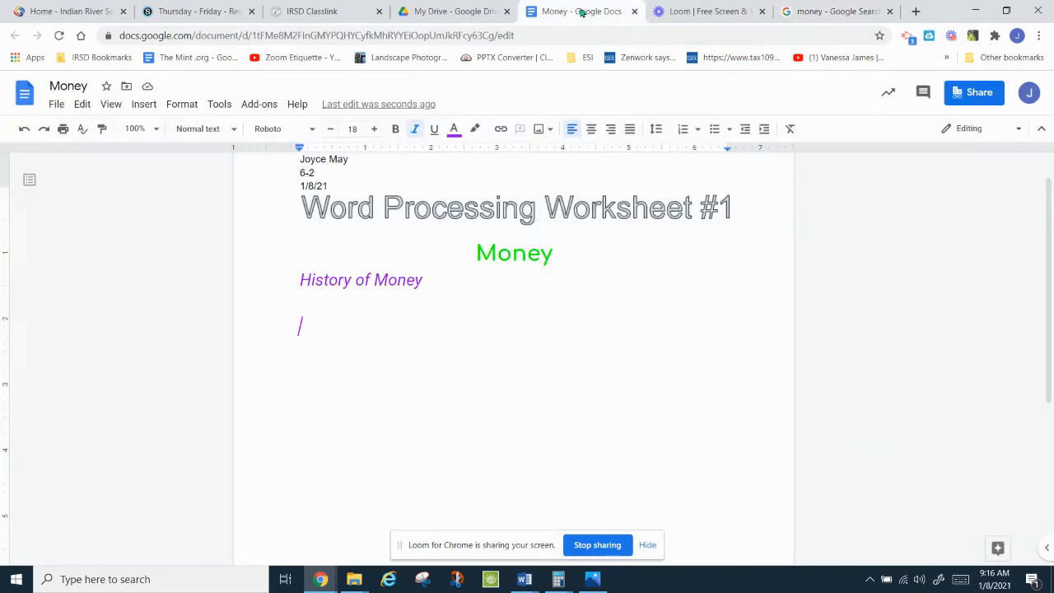
Step: Paste the fanned-bills photo and shrink it to a small thumbnail
{"action": "key", "text": "ctrl+v"}
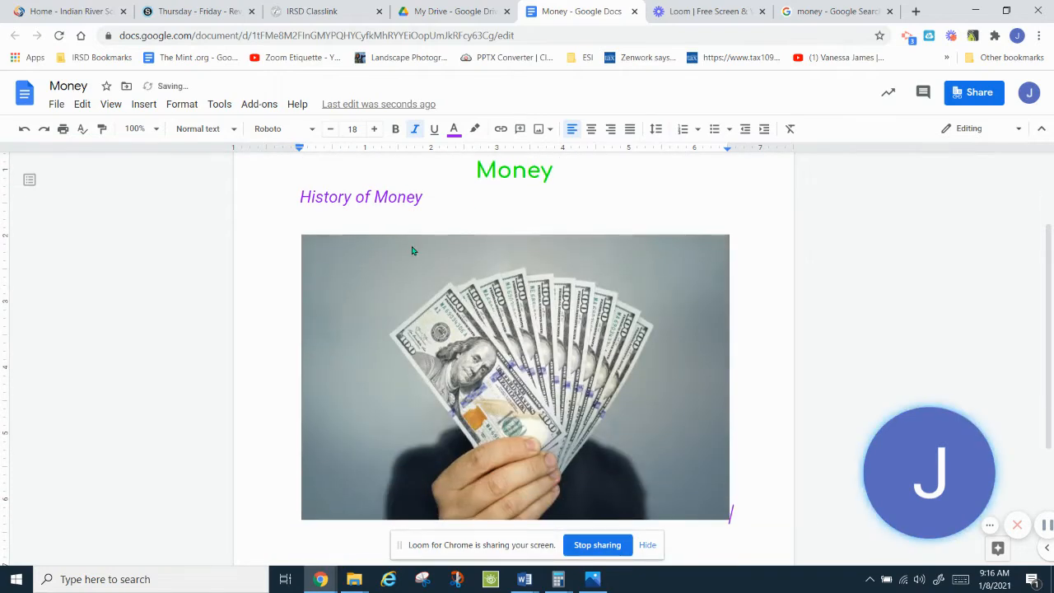
{"action": "left_click", "coordinate": [500, 346]}
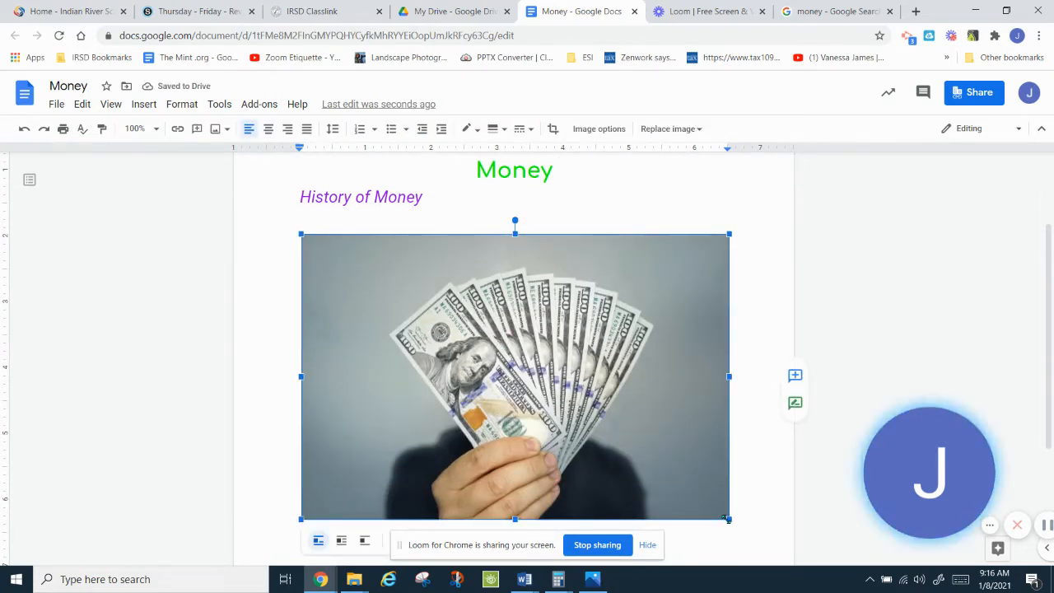
{"action": "left_click_drag", "start_coordinate": [727, 519], "coordinate": [378, 298]}
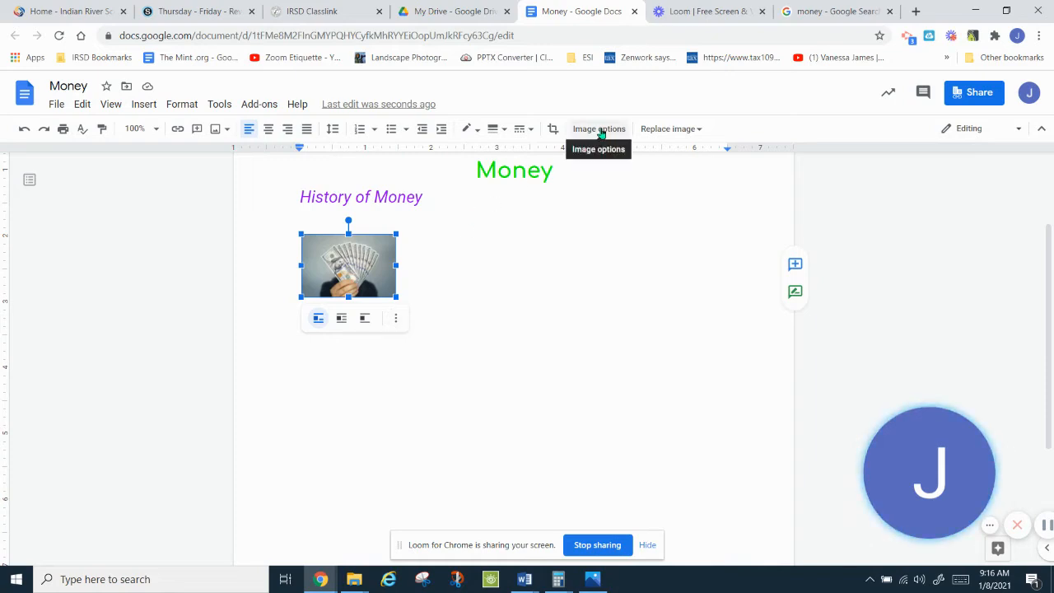
Step: Set the photo to wrap text and nudge it left under 'History of Money'
{"action": "left_click", "coordinate": [397, 322]}
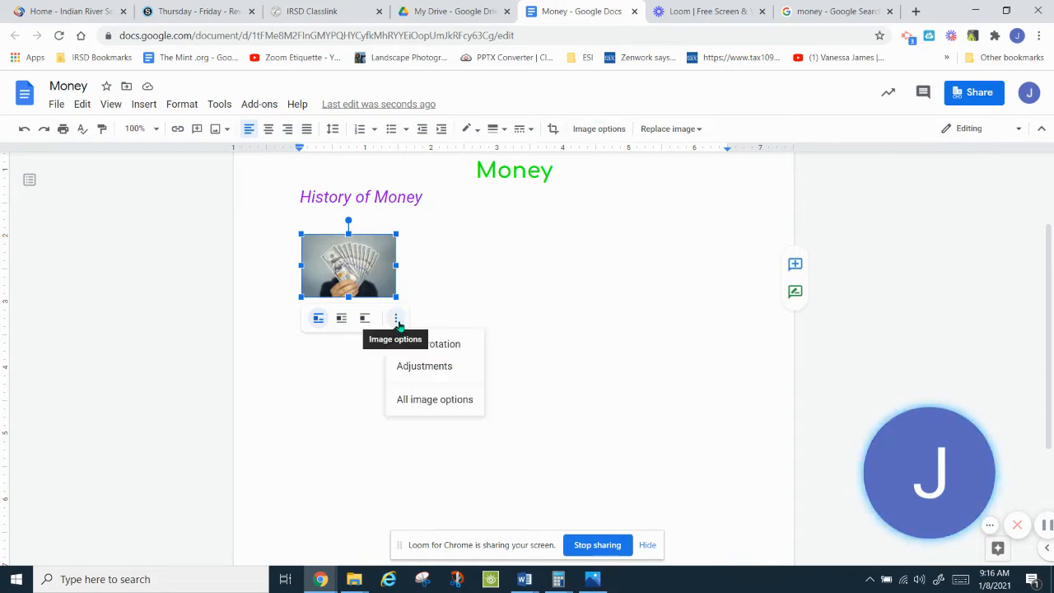
{"action": "left_click", "coordinate": [420, 366]}
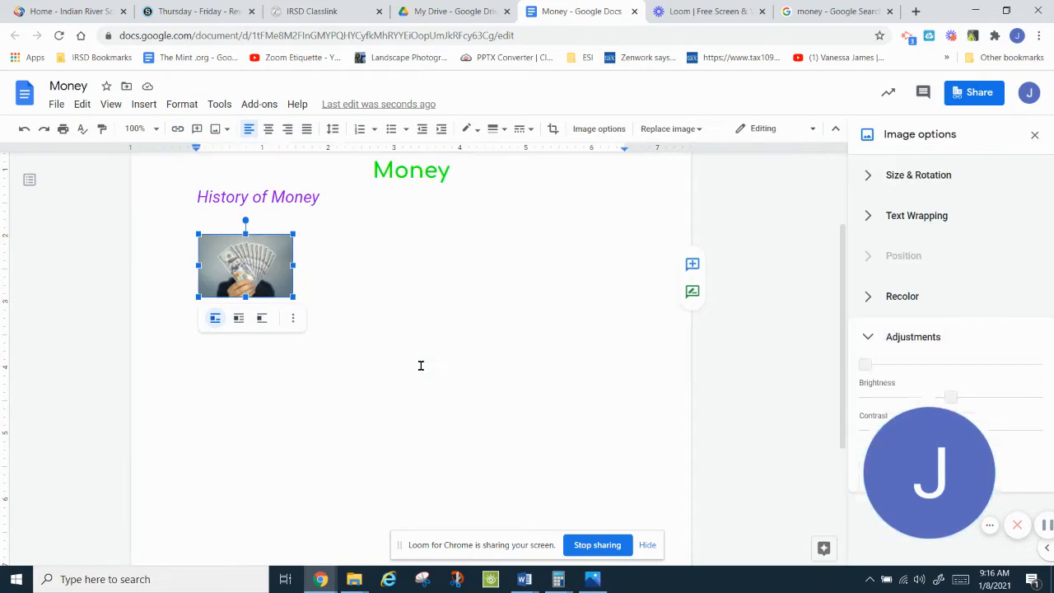
{"action": "left_click", "coordinate": [909, 226]}
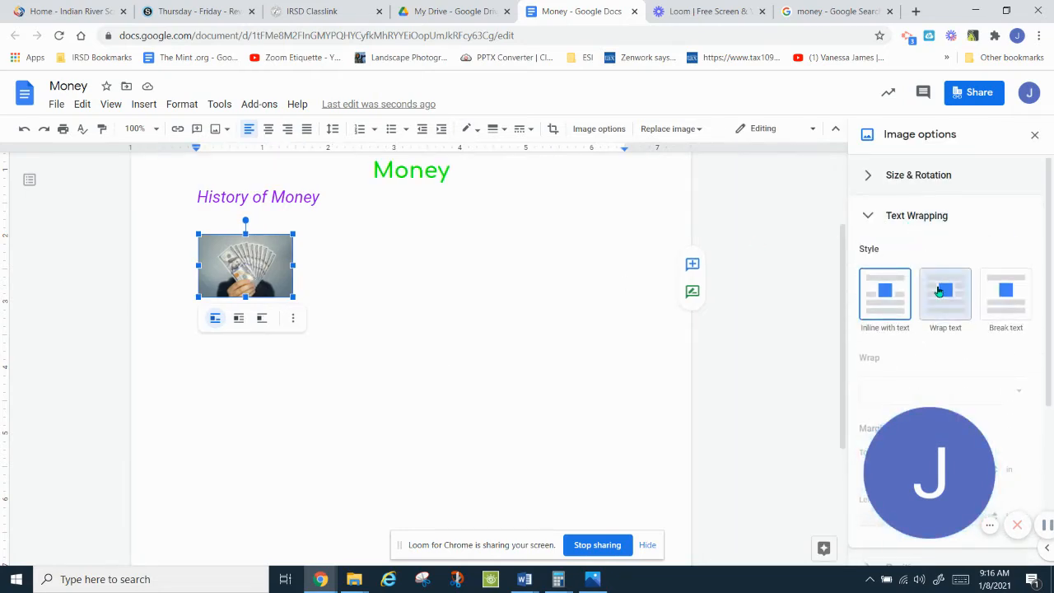
{"action": "left_click", "coordinate": [939, 292]}
{"action": "mouse_move", "coordinate": [248, 273]}
{"action": "left_mouse_down"}
{"action": "mouse_move", "coordinate": [307, 272]}
{"action": "mouse_move", "coordinate": [244, 272]}
{"action": "left_mouse_up"}
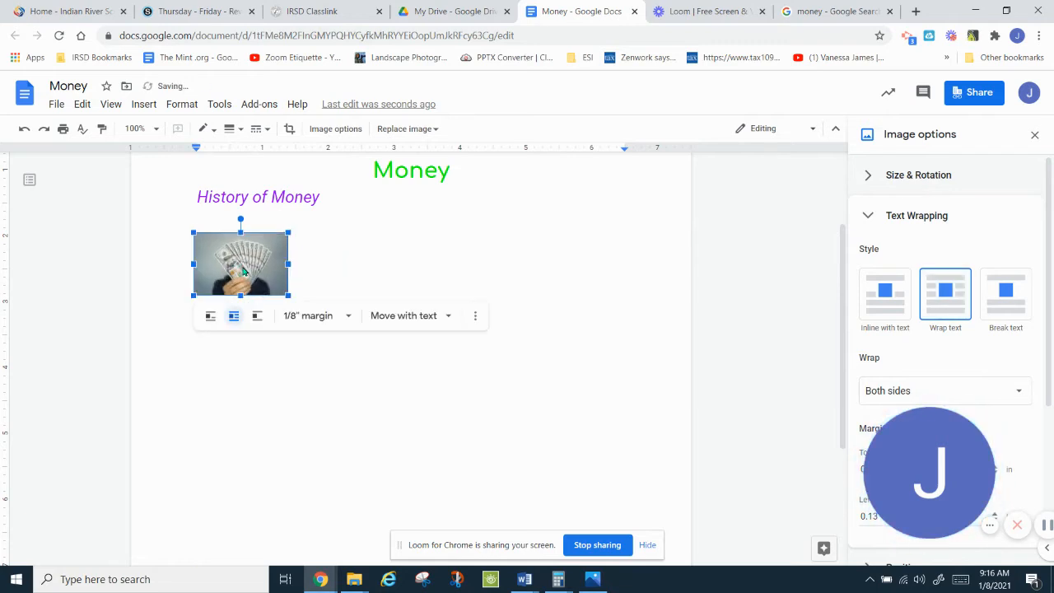
{"action": "left_click", "coordinate": [387, 259]}
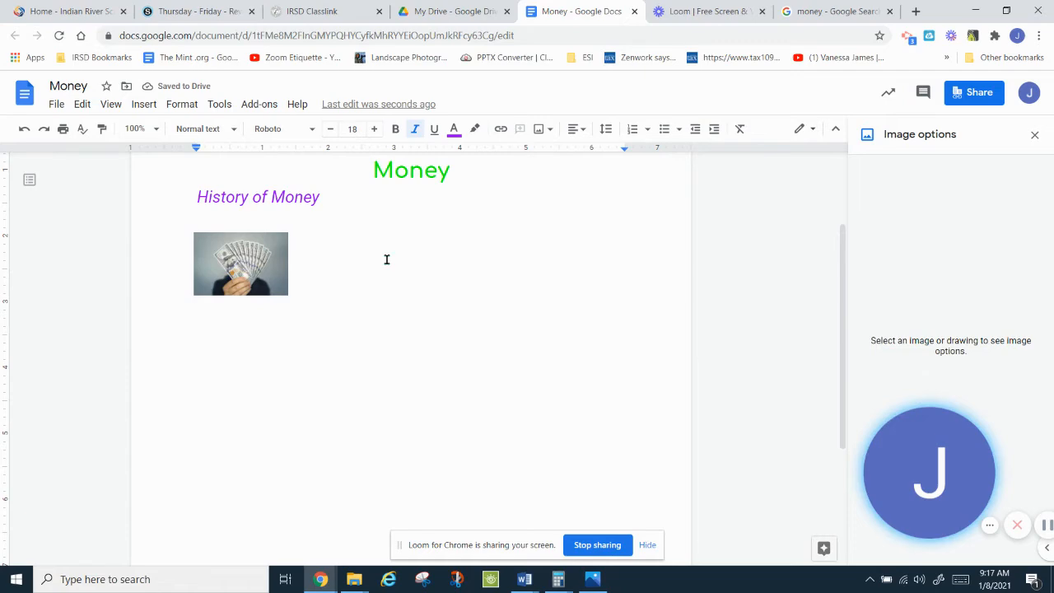
Step: Copy the cnet photo of dollar bills on a blue marbled background, then return to the document
{"action": "left_click", "coordinate": [814, 12]}
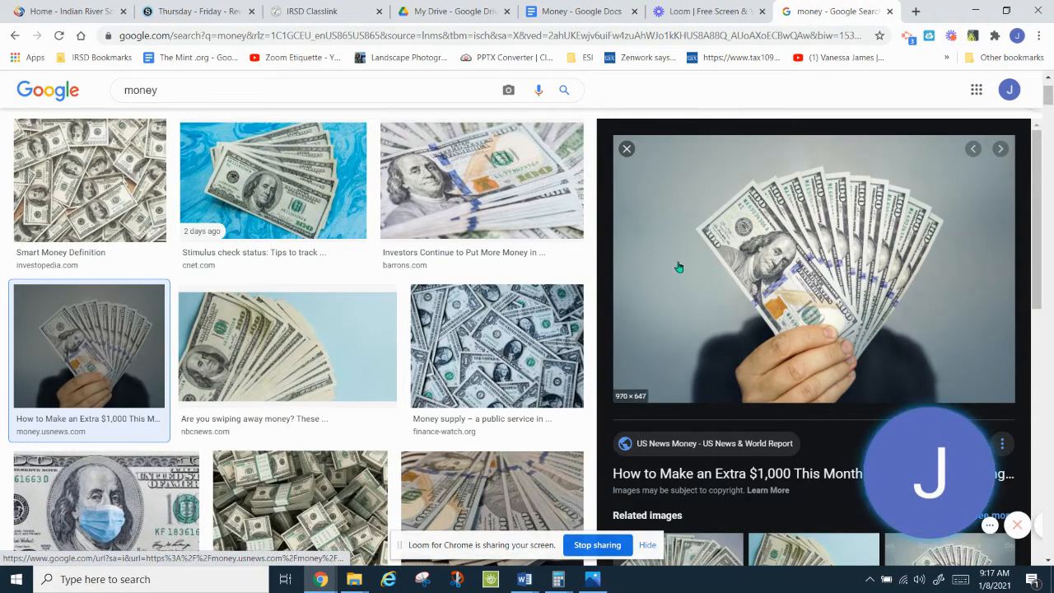
{"action": "left_click", "coordinate": [269, 183]}
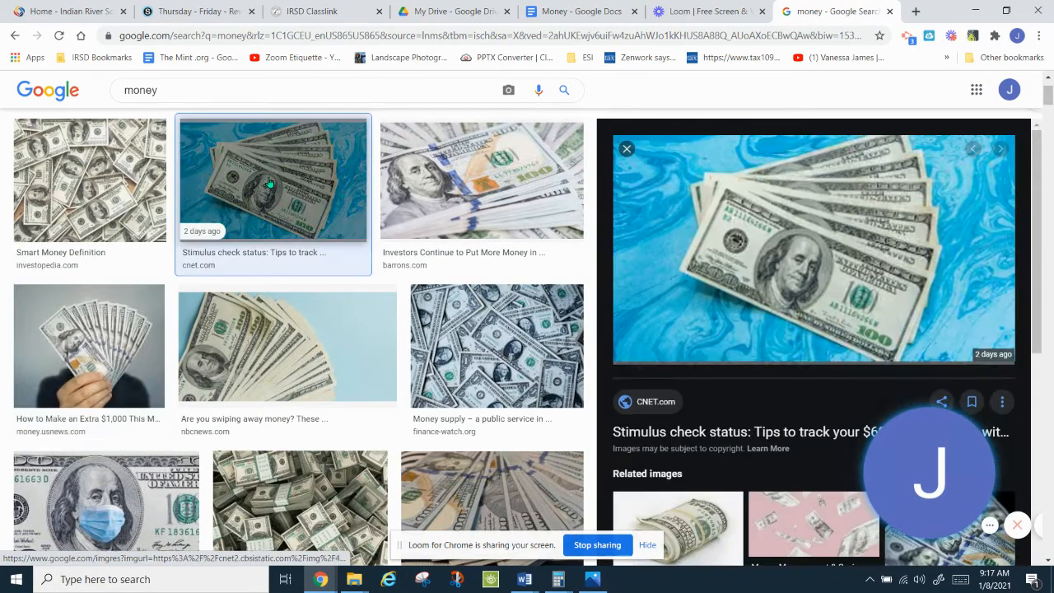
{"action": "right_click", "coordinate": [773, 249]}
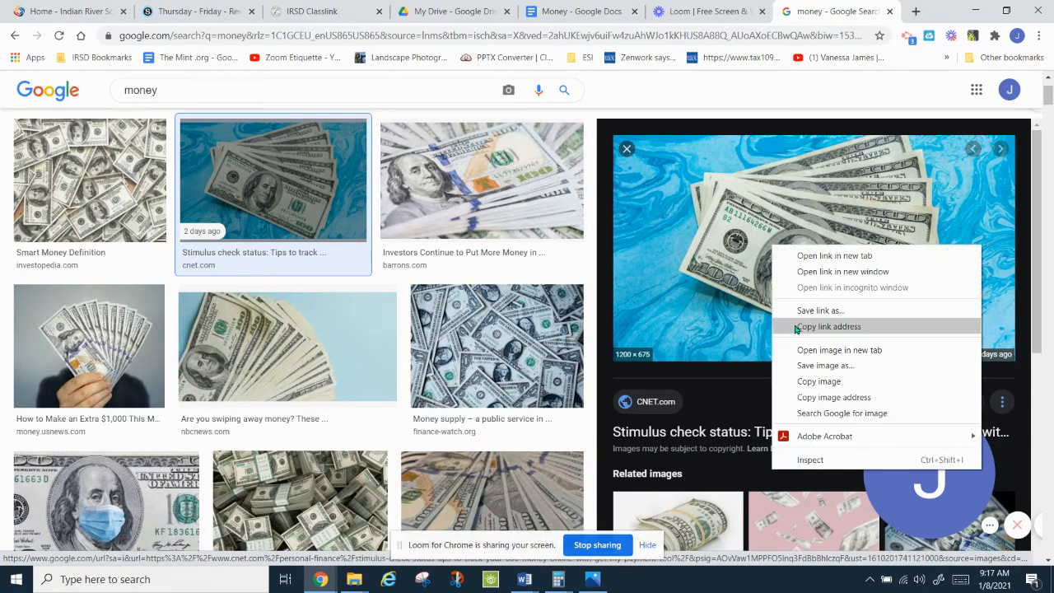
{"action": "left_click", "coordinate": [807, 382]}
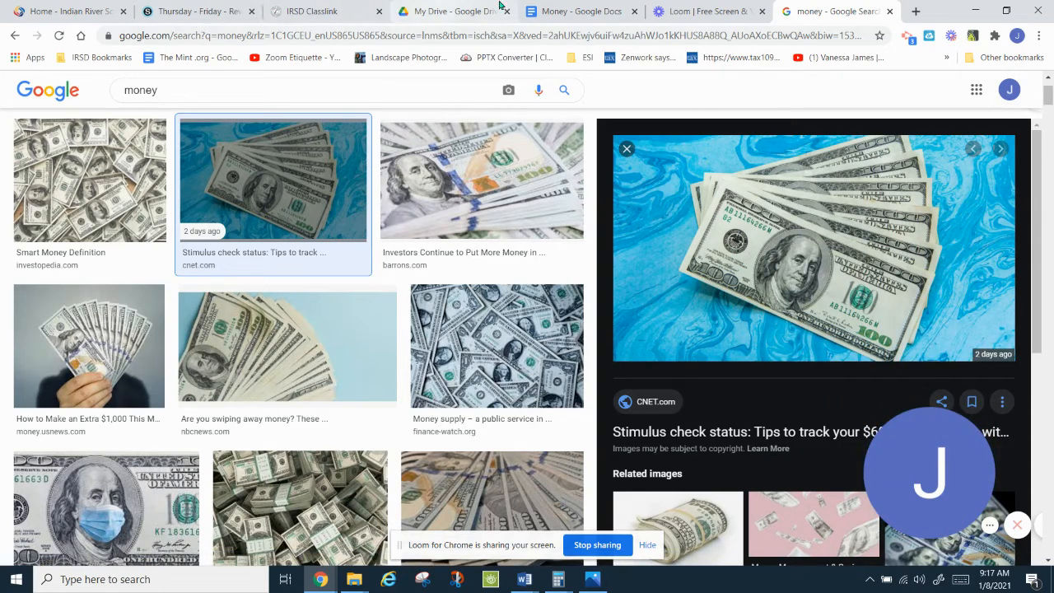
{"action": "left_click", "coordinate": [565, 11]}
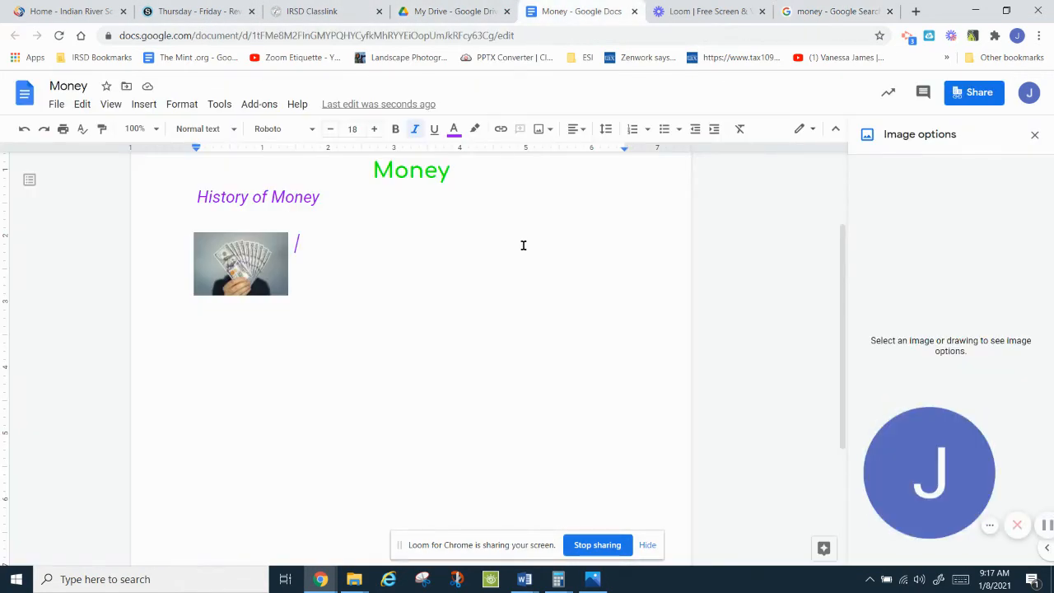
Step: Paste the blue-background bills photo and shrink it to match the first thumbnail
{"action": "key", "text": "ctrl+v"}
{"action": "left_click", "coordinate": [622, 311]}
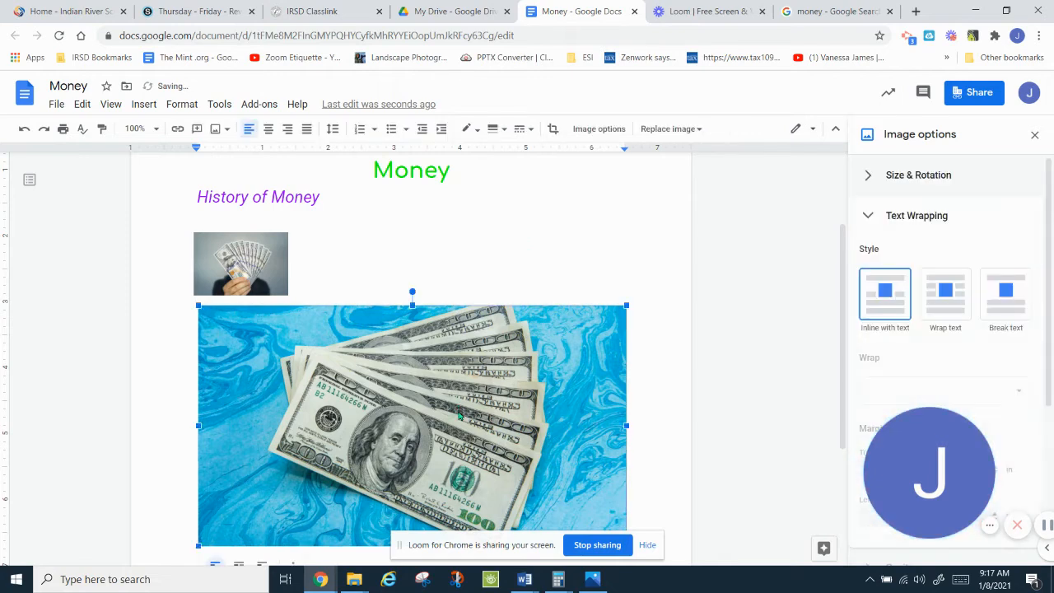
{"action": "left_click_drag", "start_coordinate": [624, 306], "coordinate": [277, 489]}
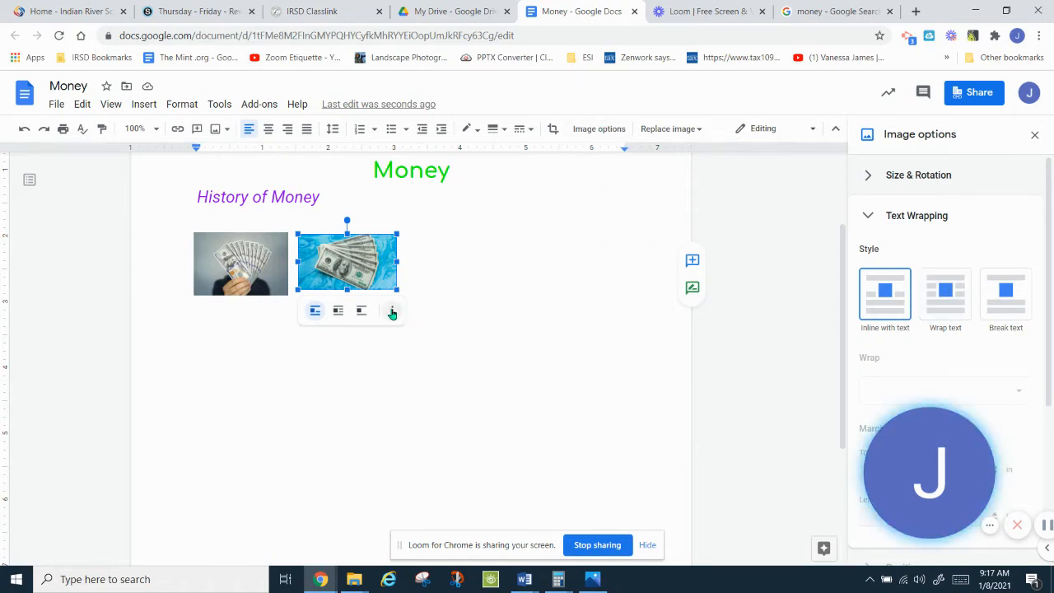
Step: Set the blue-background photo to wrap text and move it to the right margin
{"action": "left_click", "coordinate": [947, 307]}
{"action": "left_click_drag", "start_coordinate": [368, 278], "coordinate": [589, 268]}
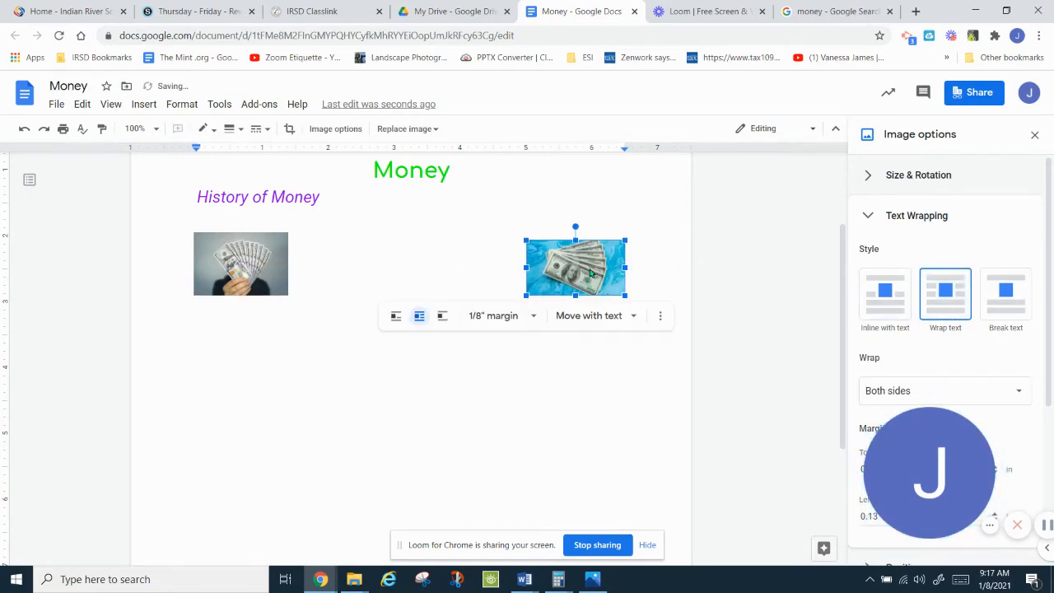
{"action": "left_click", "coordinate": [257, 365]}
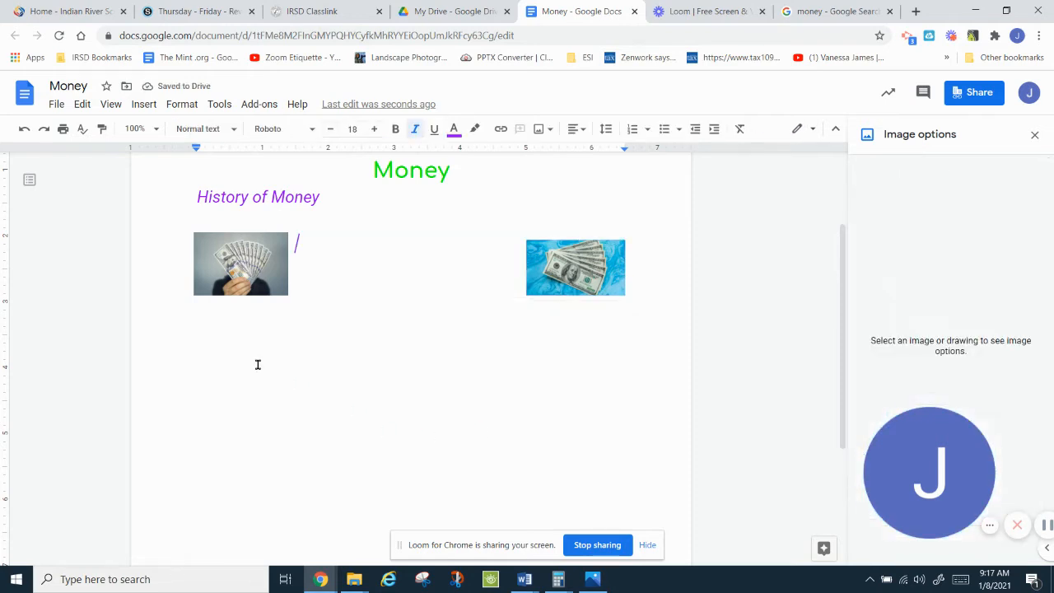
Step: Create a new empty line below the two dollar-bill photos
{"action": "double_click", "coordinate": [258, 365]}
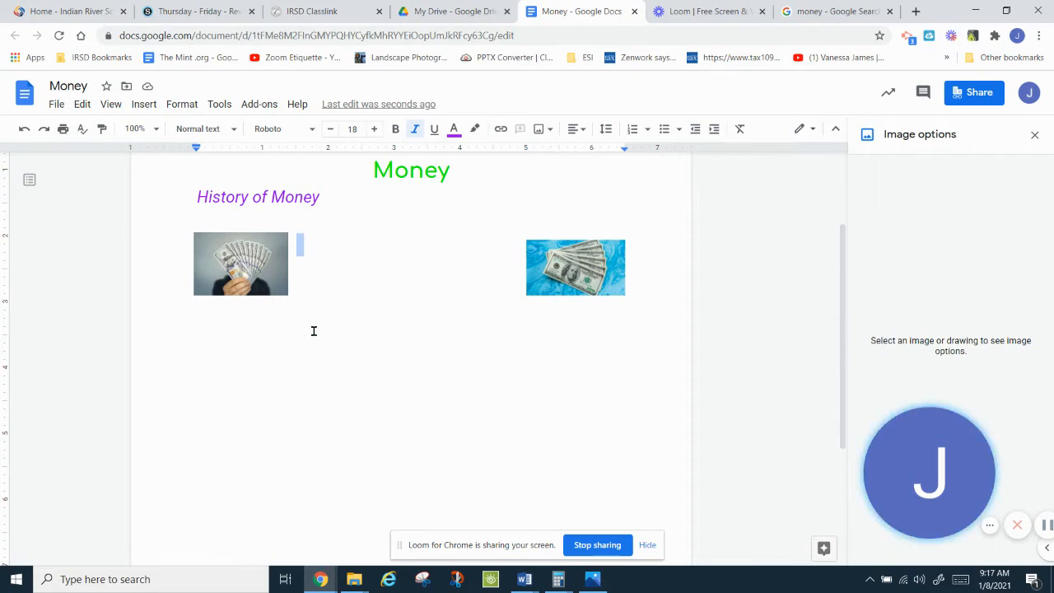
{"action": "key", "text": "Return"}
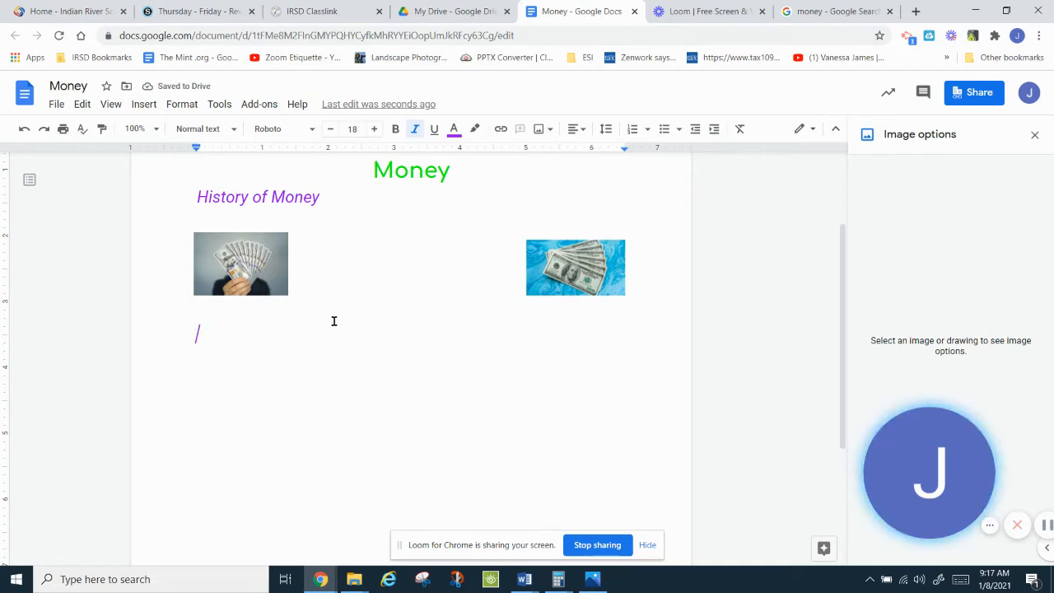
Step: Start a non-italic numbered list with 'Money has been used for many centuries.'
{"action": "left_click", "coordinate": [631, 133]}
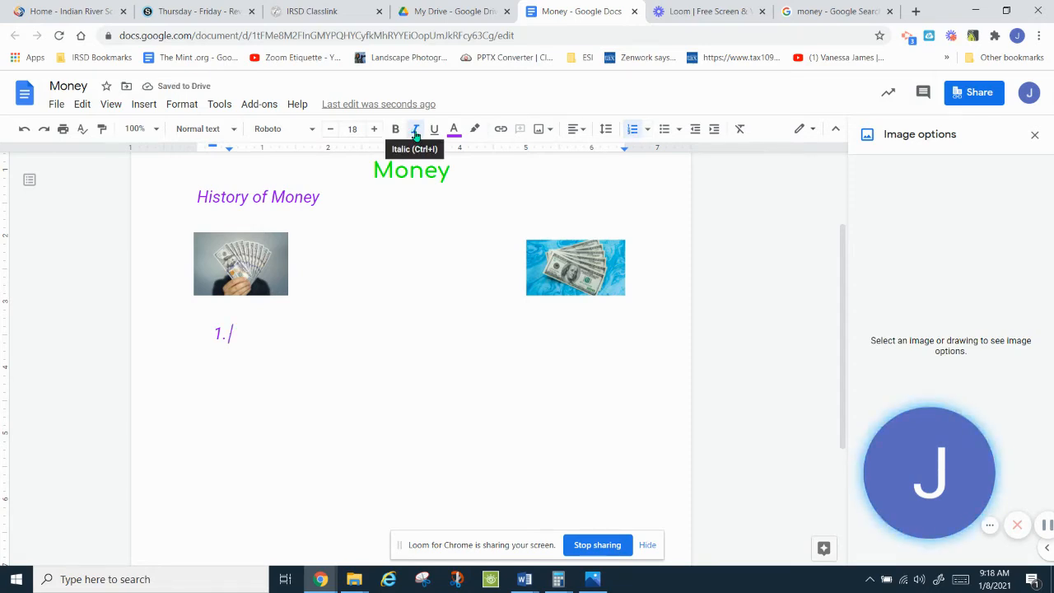
{"action": "left_click", "coordinate": [416, 132]}
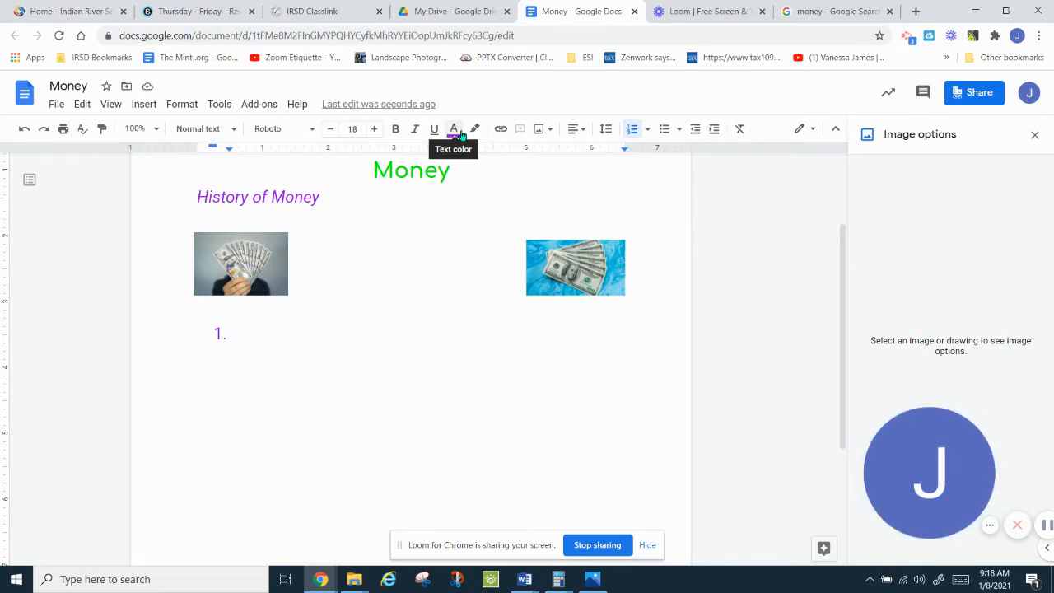
{"action": "type", "text": "Money ha"}
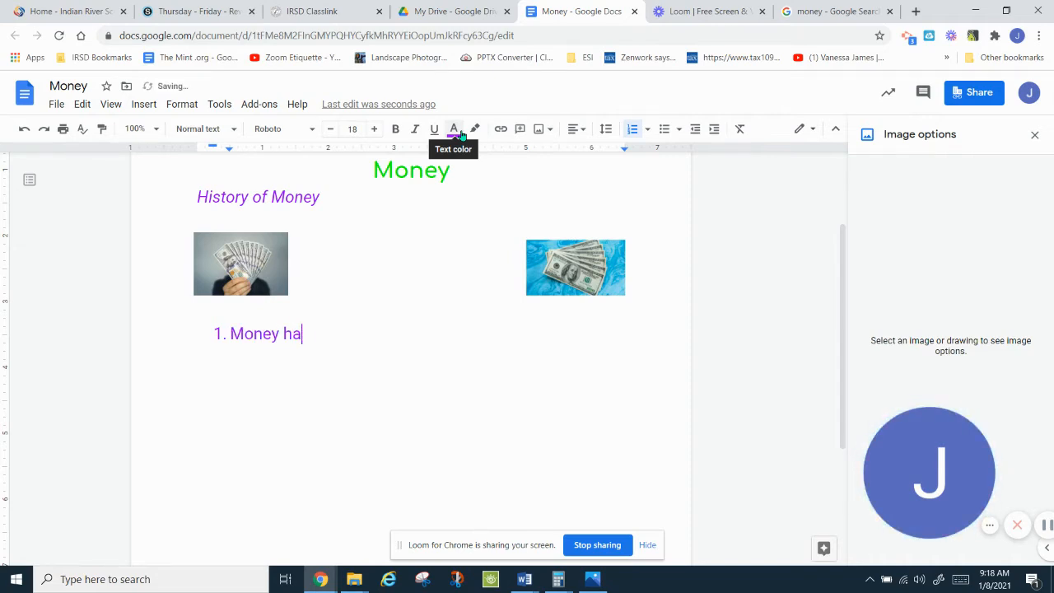
{"action": "type", "text": "s been used"}
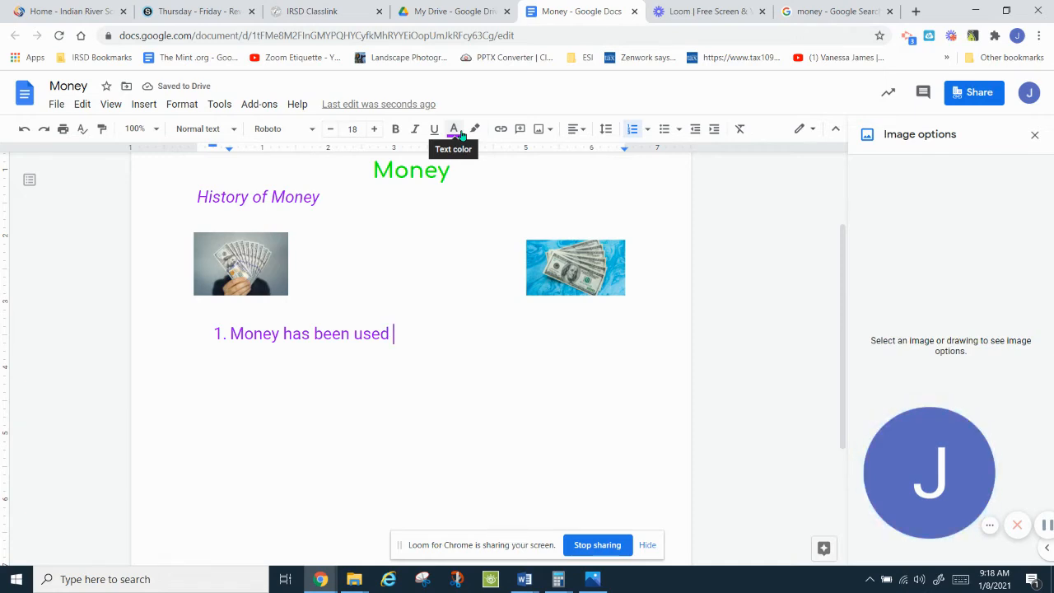
{"action": "type", "text": "for many"}
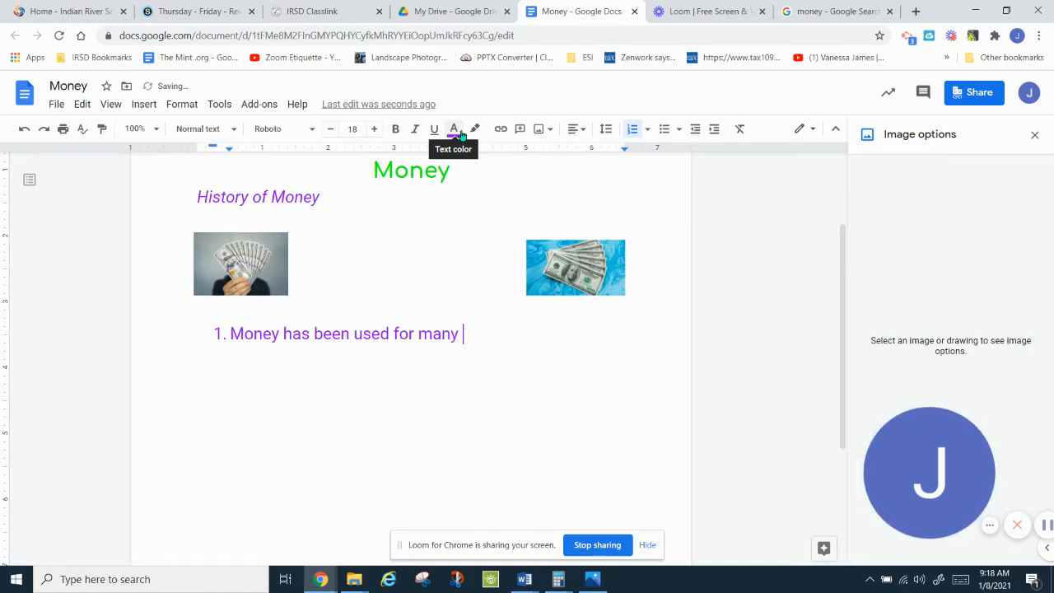
{"action": "type", "text": " cent"}
{"action": "key", "text": "Tab"}
{"action": "type", "text": "."}
{"action": "key", "text": "Return"}
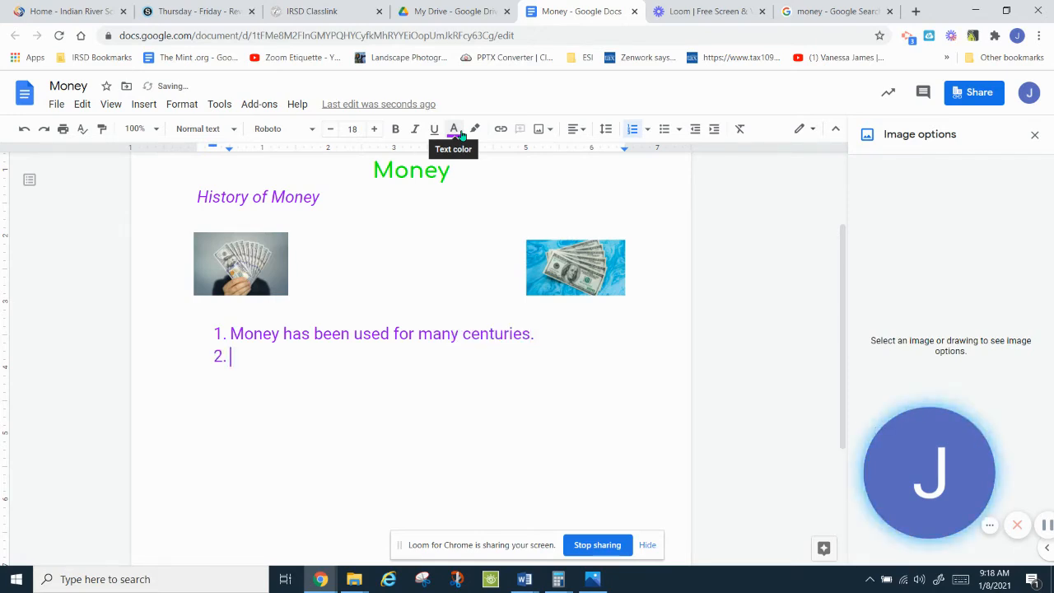
Step: Add 'Money helps us buy things.' and 'We need money to survive.', then exit the list
{"action": "type", "text": "Money helps us "}
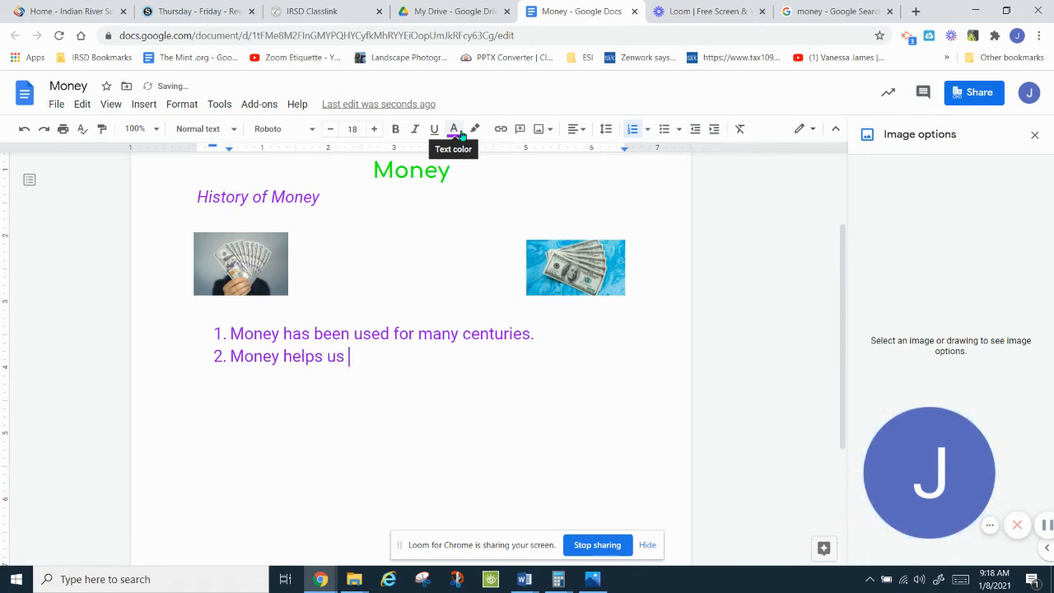
{"action": "type", "text": "buy things."}
{"action": "key", "text": "Return"}
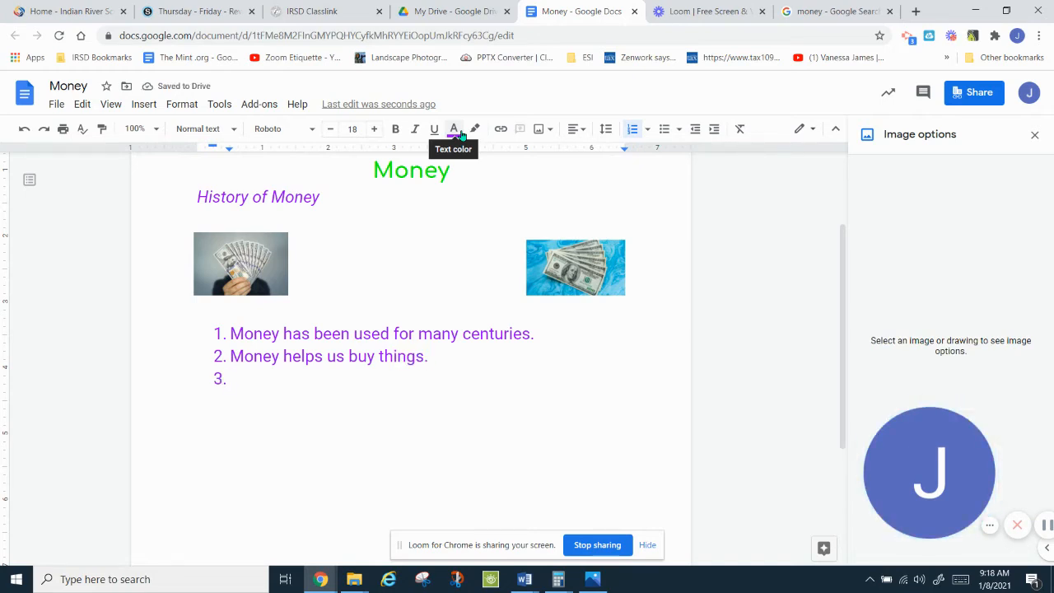
{"action": "type", "text": "We need mo"}
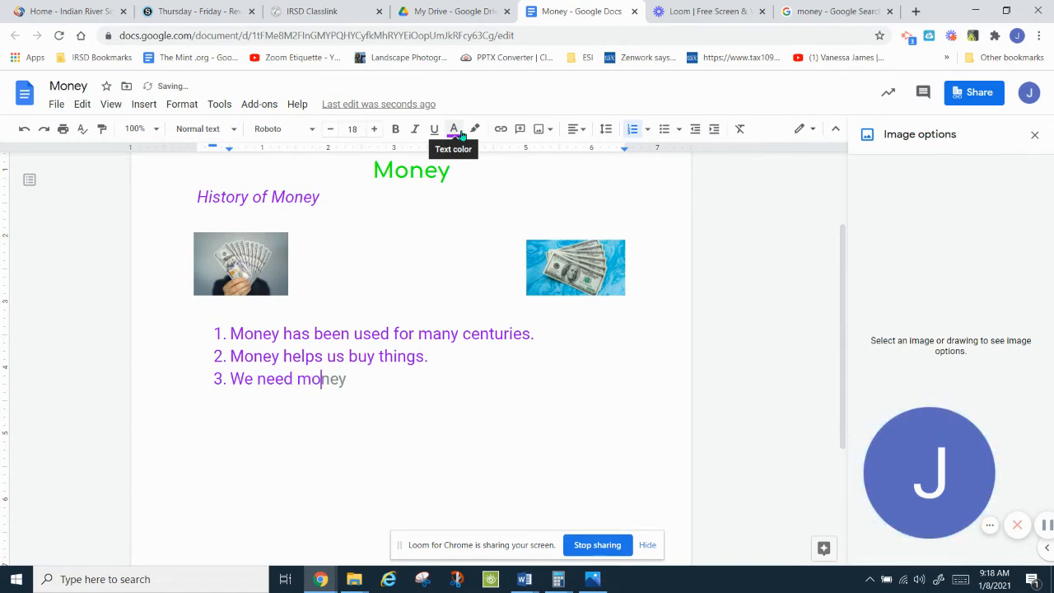
{"action": "key", "text": "Tab"}
{"action": "type", "text": "tosur"}
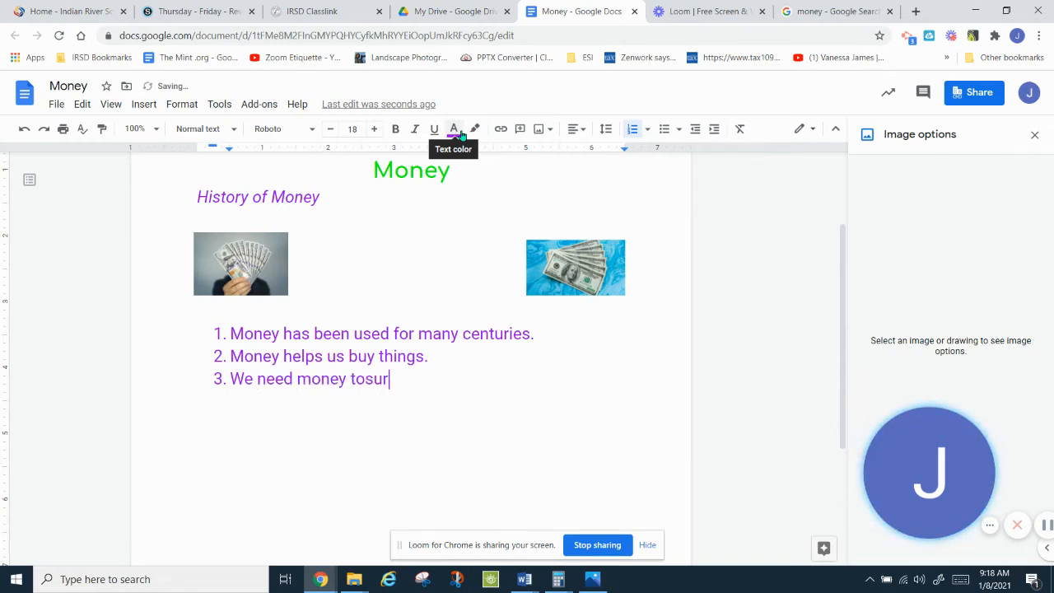
{"action": "key", "text": "BackSpace"}
{"action": "key", "text": "BackSpace"}
{"action": "key", "text": "BackSpace"}
{"action": "type", "text": "surv"}
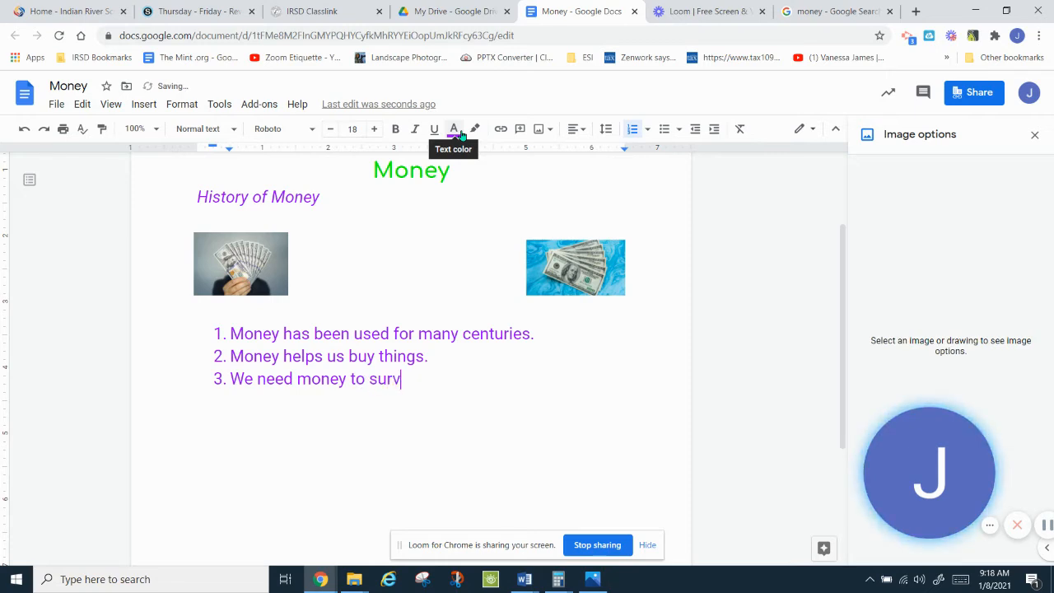
{"action": "type", "text": "ive."}
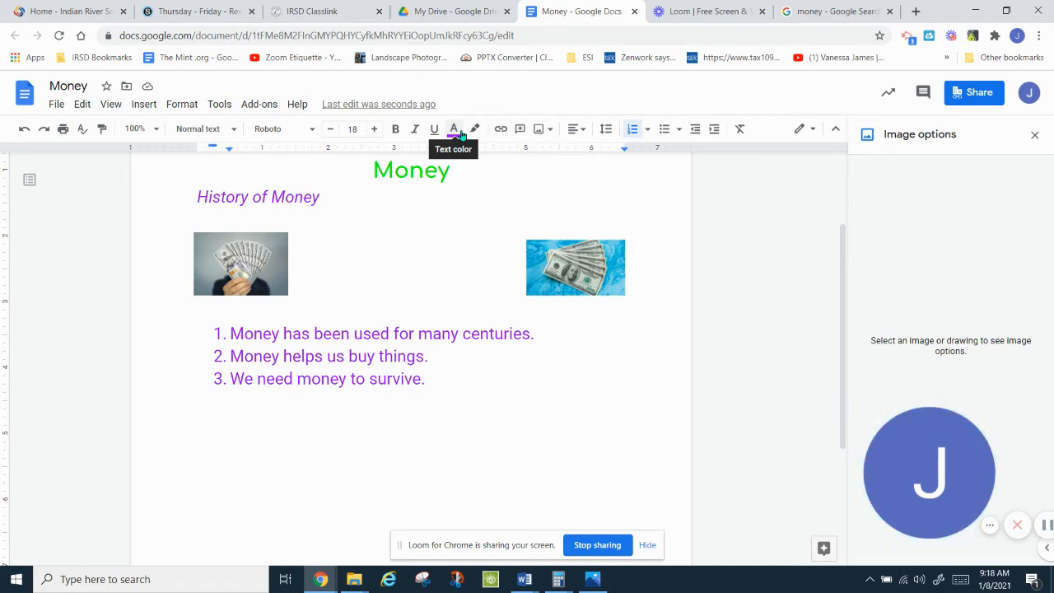
{"action": "key", "text": "Return"}
{"action": "key", "text": "Return"}
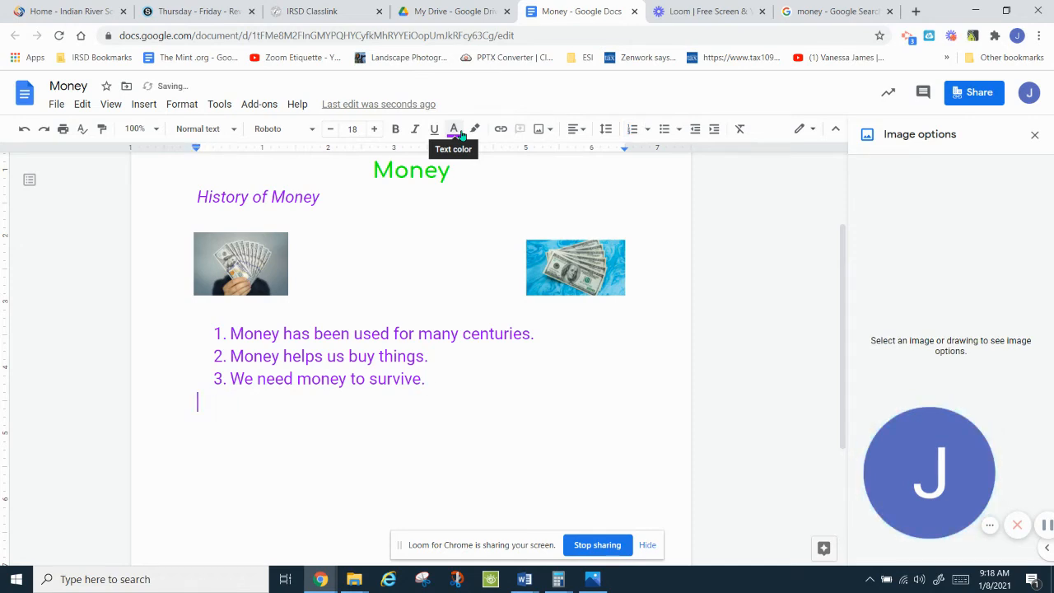
{"action": "key", "text": "Return"}
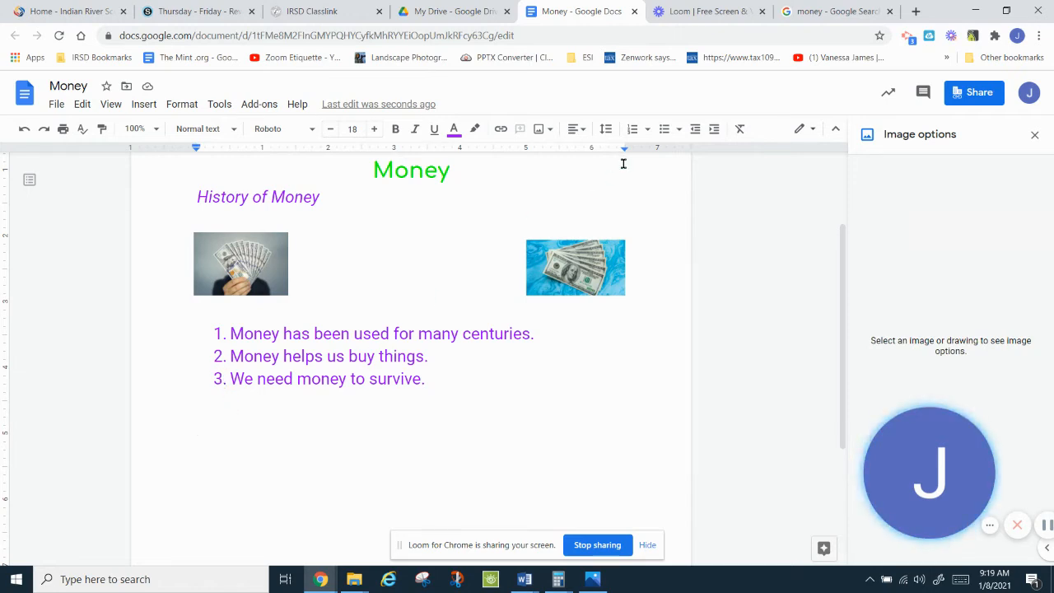
Step: Start a star-bulleted list with the question 'Why don't I have a lot of money?'
{"action": "left_click", "coordinate": [679, 130]}
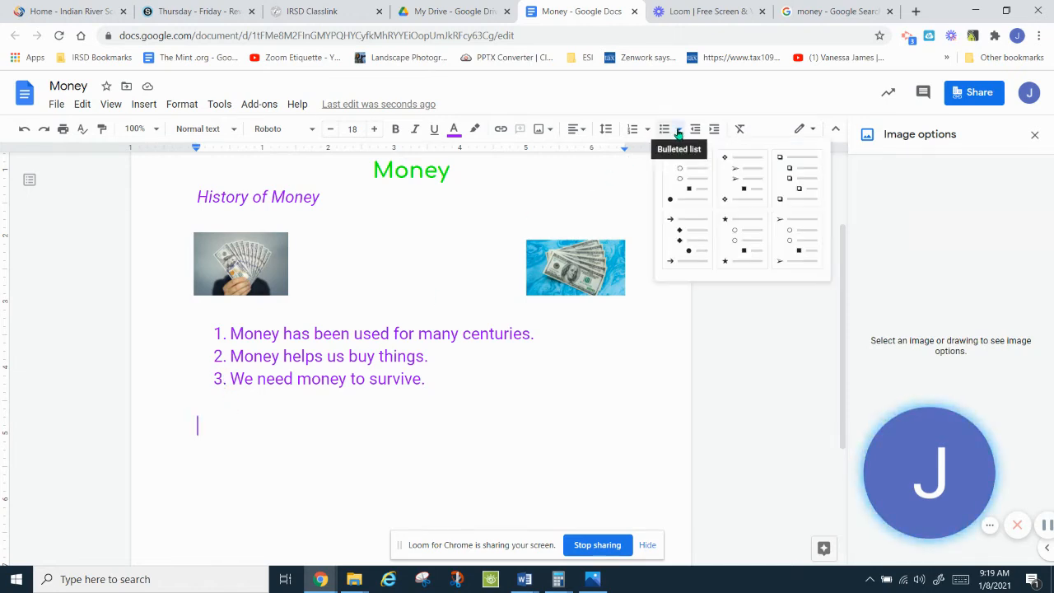
{"action": "left_click", "coordinate": [740, 249]}
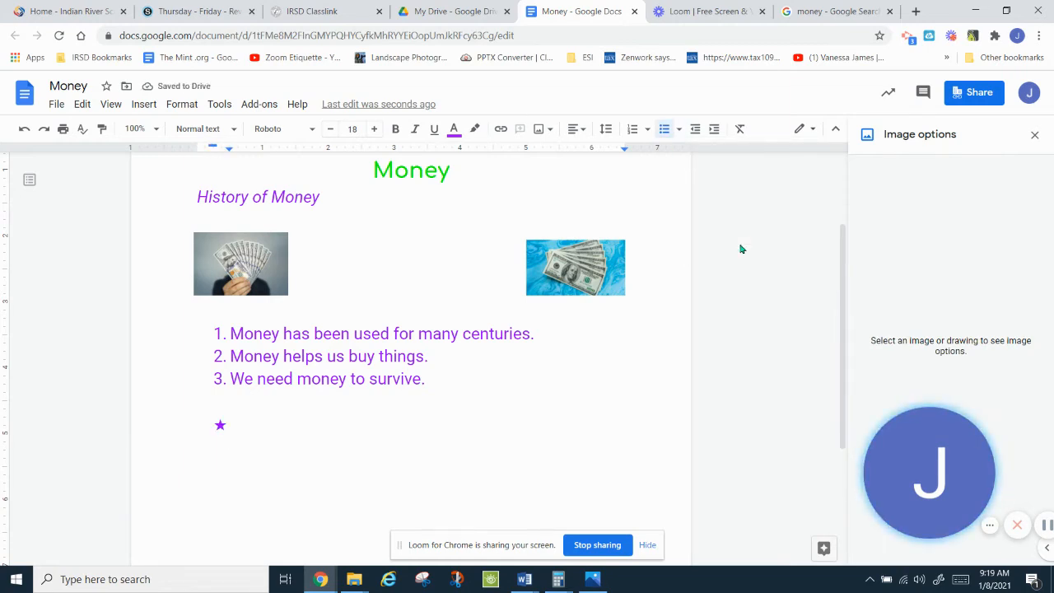
{"action": "type", "text": "Wh"}
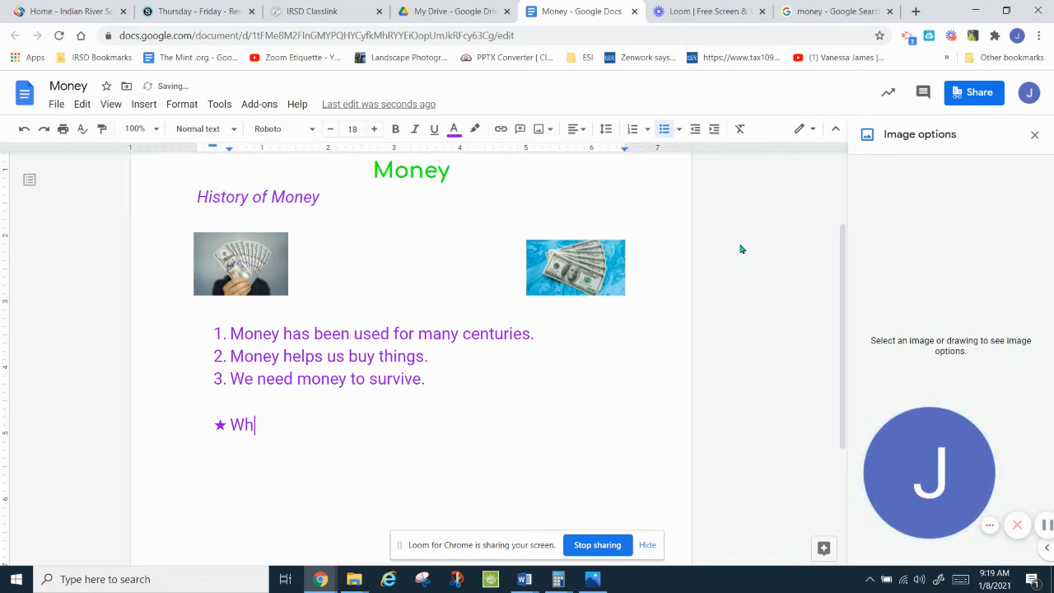
{"action": "type", "text": "y don't "}
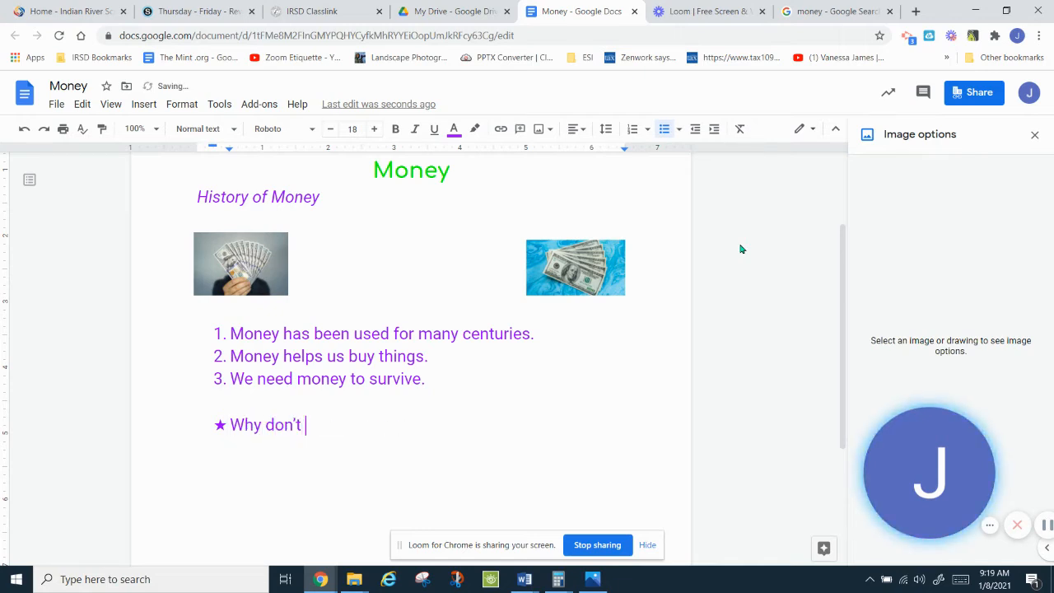
{"action": "type", "text": "I have a"}
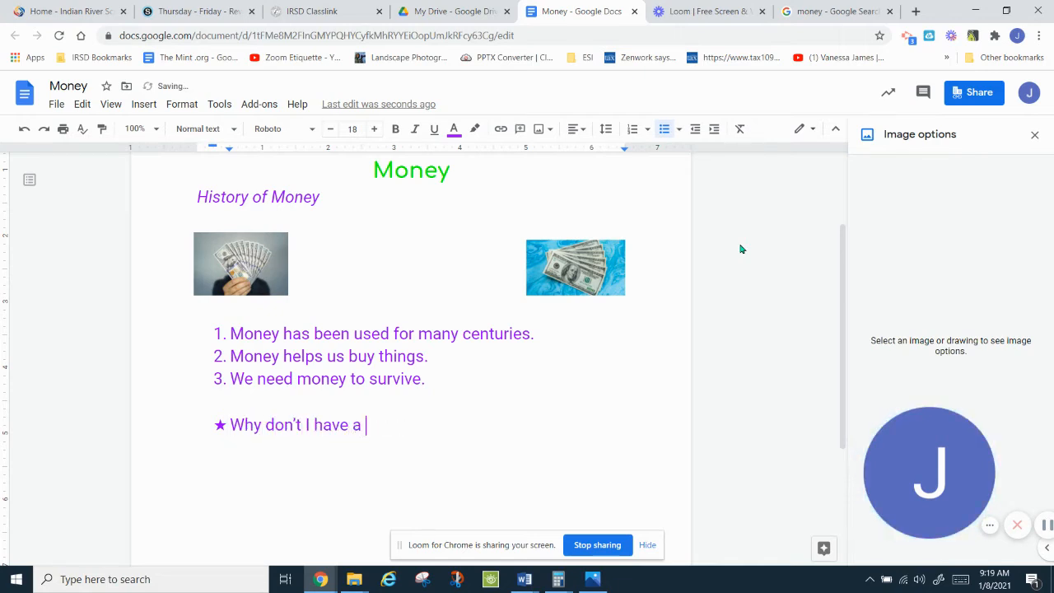
{"action": "type", "text": " lot money?"}
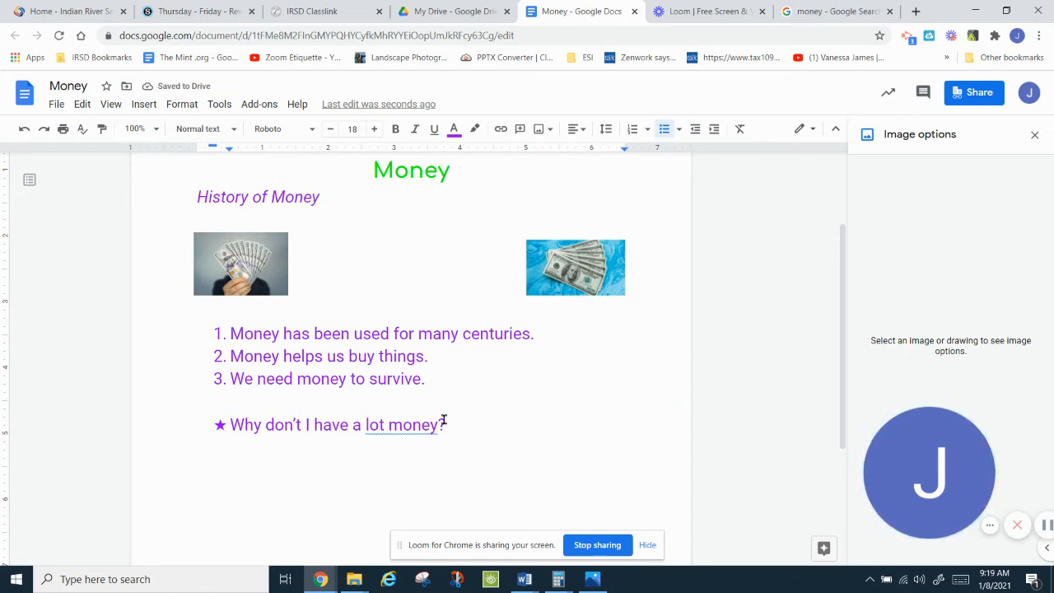
{"action": "left_click", "coordinate": [386, 424]}
{"action": "type", "text": "of"}
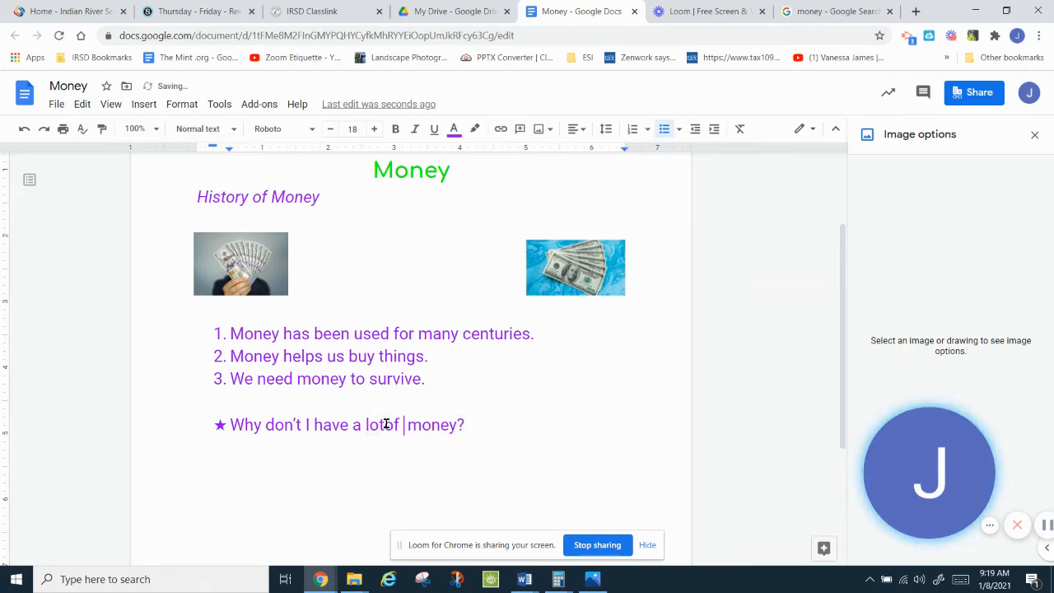
{"action": "left_click", "coordinate": [384, 428]}
{"action": "left_click", "coordinate": [476, 426]}
{"action": "key", "text": "Return"}
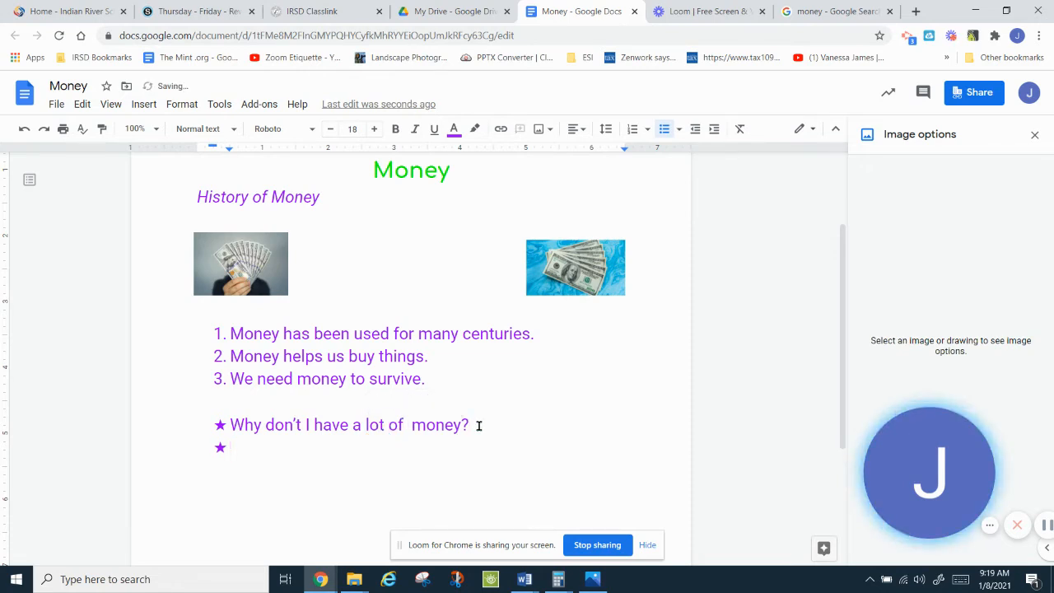
Step: Add 'When did the idea of money begin?' and 'How do people become rich?', then end the list
{"action": "type", "text": "When did th"}
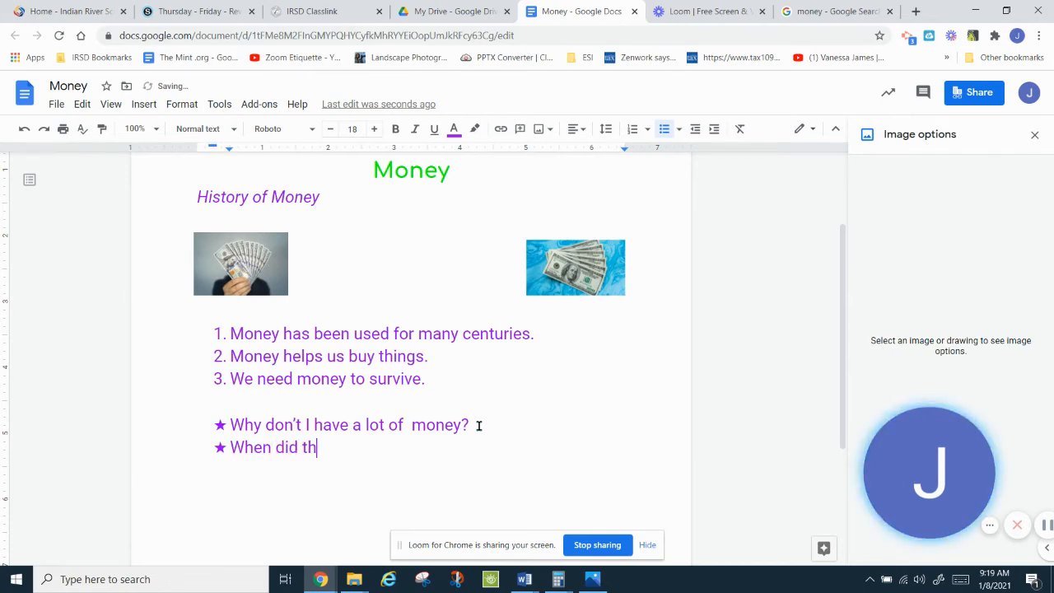
{"action": "type", "text": "e idea"}
{"action": "key", "text": "Tab"}
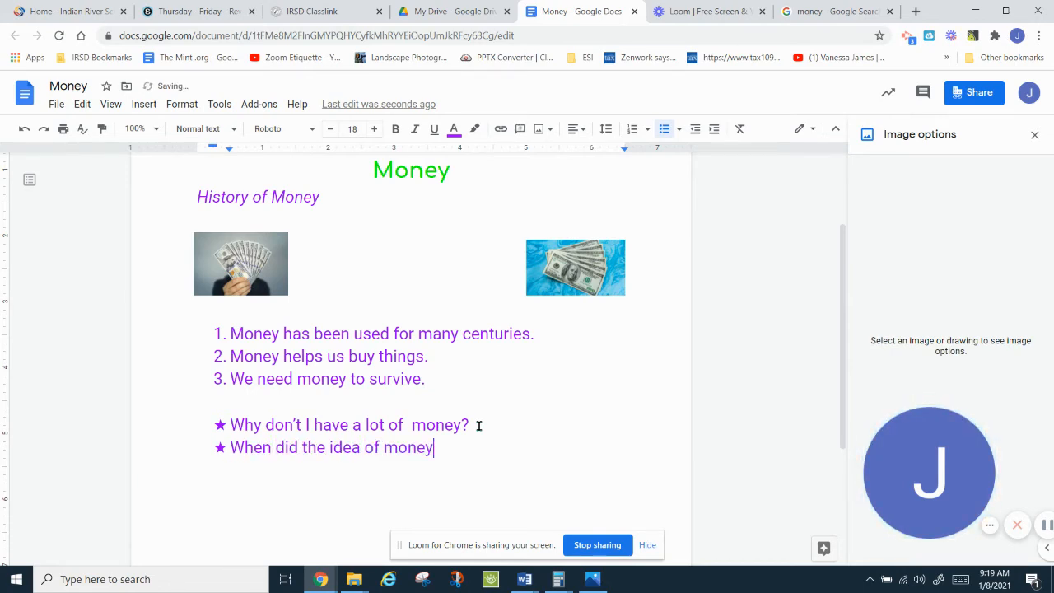
{"action": "type", "text": "begin?"}
{"action": "key", "text": "Return"}
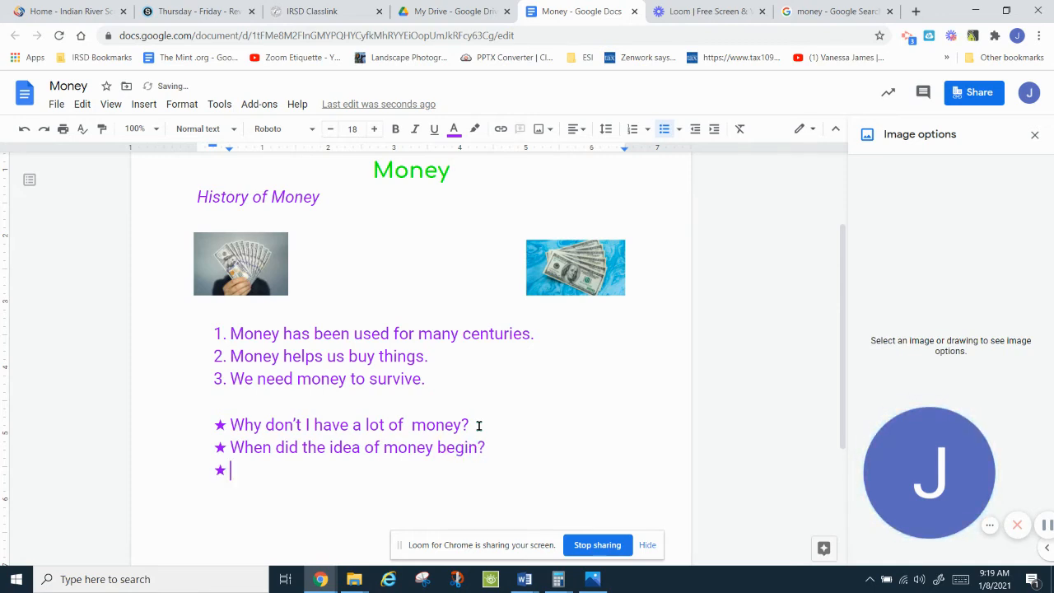
{"action": "type", "text": "How do"}
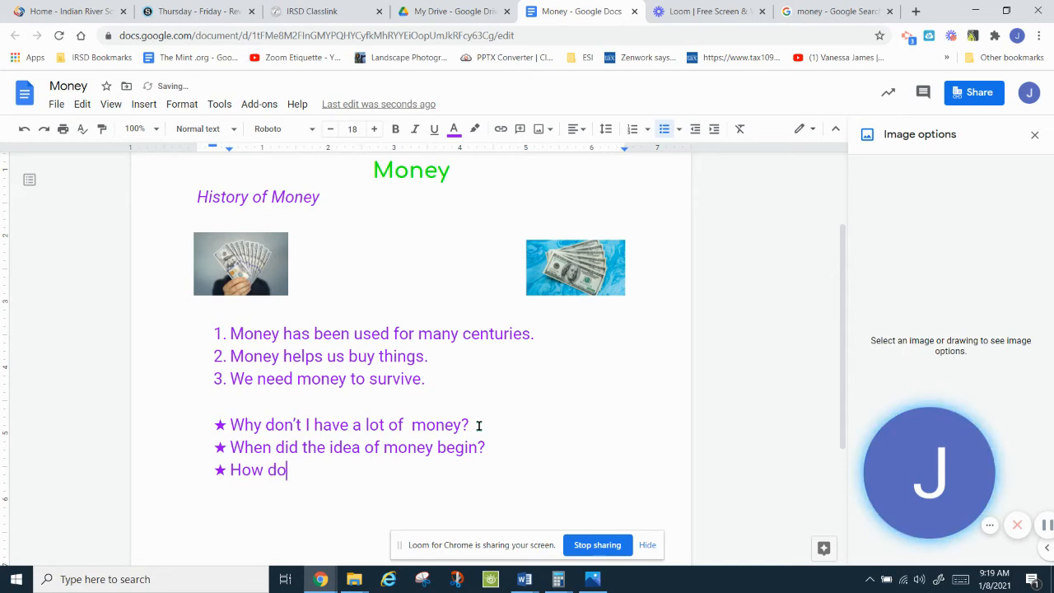
{"action": "type", "text": " people "}
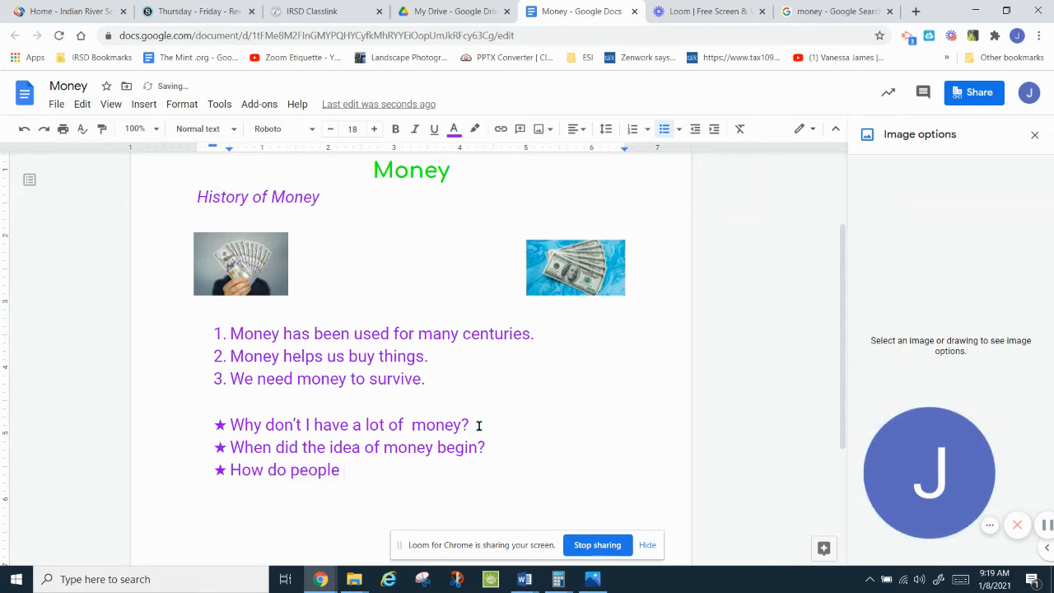
{"action": "type", "text": "become rich?"}
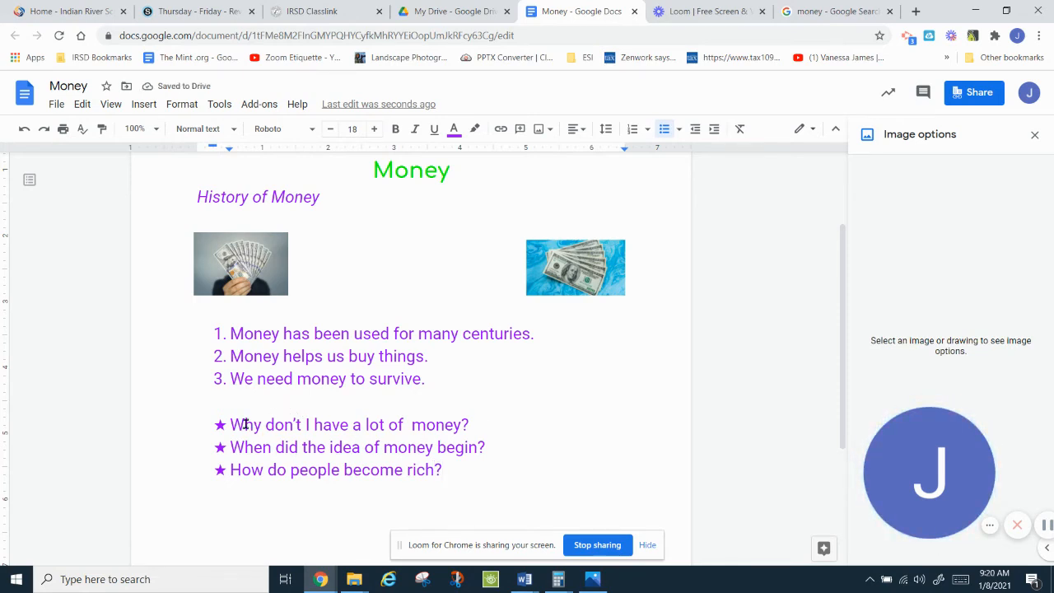
{"action": "left_click", "coordinate": [473, 425]}
{"action": "key", "text": "Return"}
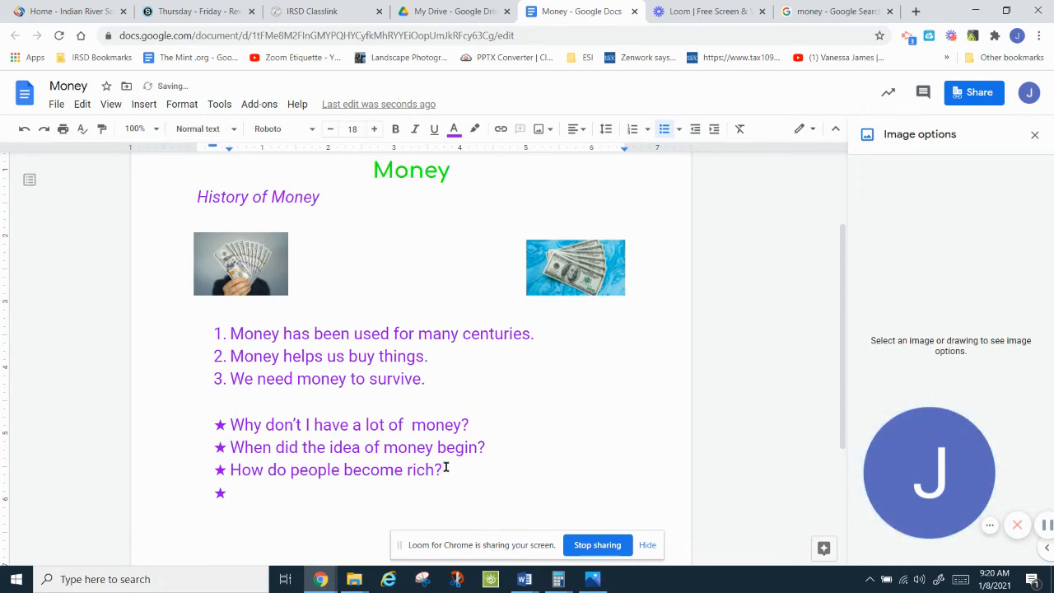
{"action": "key", "text": "Return"}
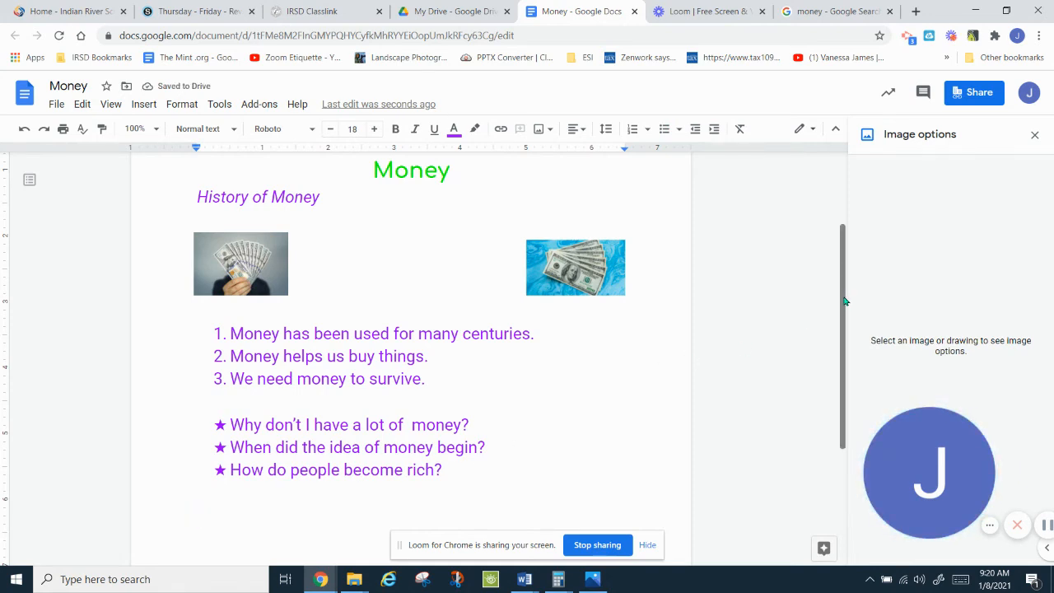
{"action": "scroll", "coordinate": [836, 393], "scroll_direction": "down", "scroll_amount": 2}
Step: Type an indented million-dollar paragraph: 10% to charity, paying children's debts, a two-week Australia vacation
{"action": "scroll", "coordinate": [835, 393], "scroll_direction": "down", "scroll_amount": 1}
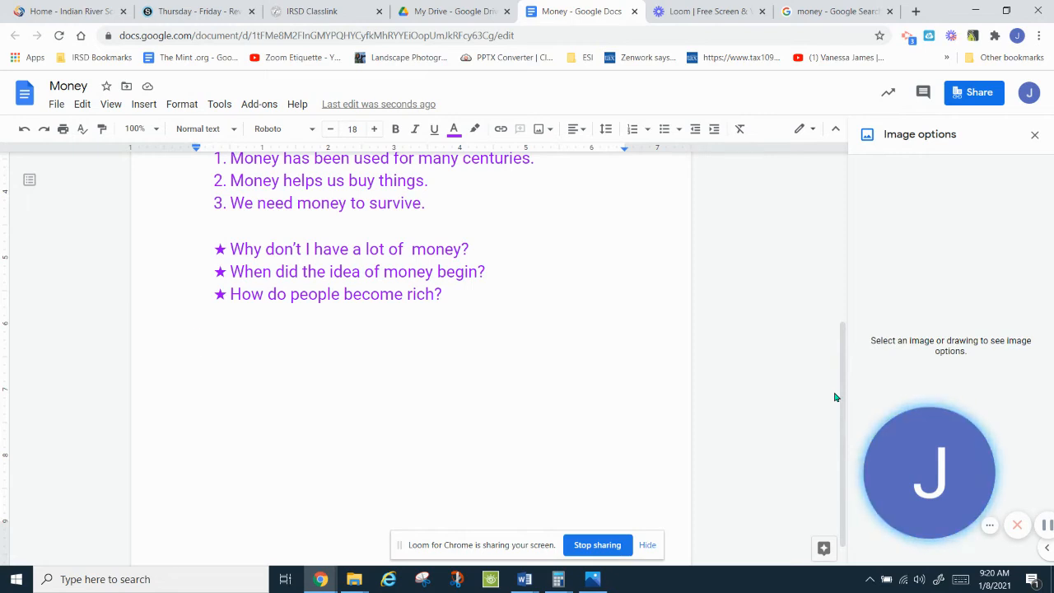
{"action": "key", "text": "Tab"}
{"action": "type", "text": "If"}
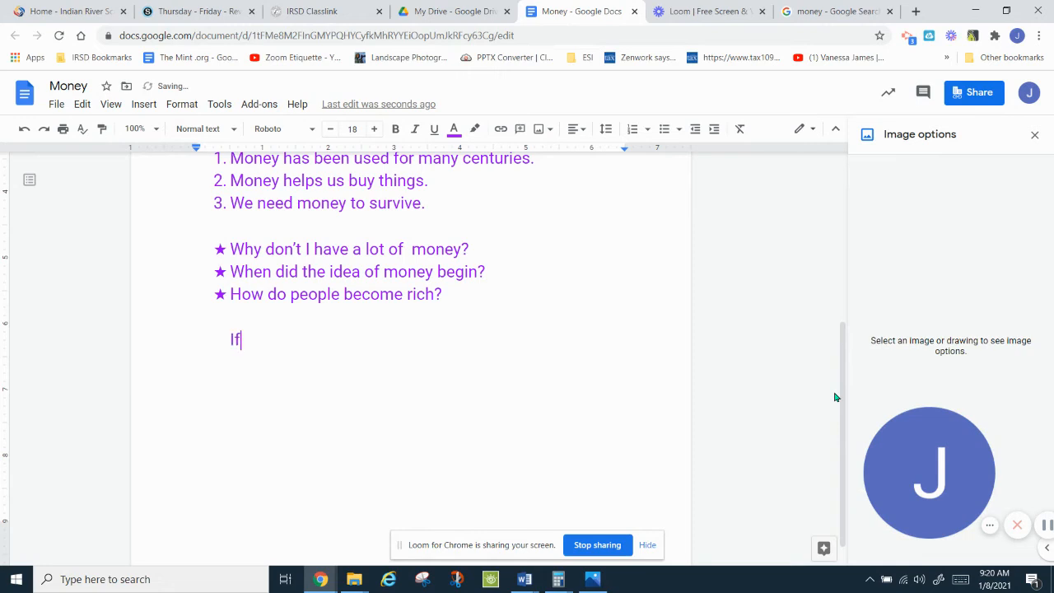
{"action": "type", "text": " I had a million dollars"}
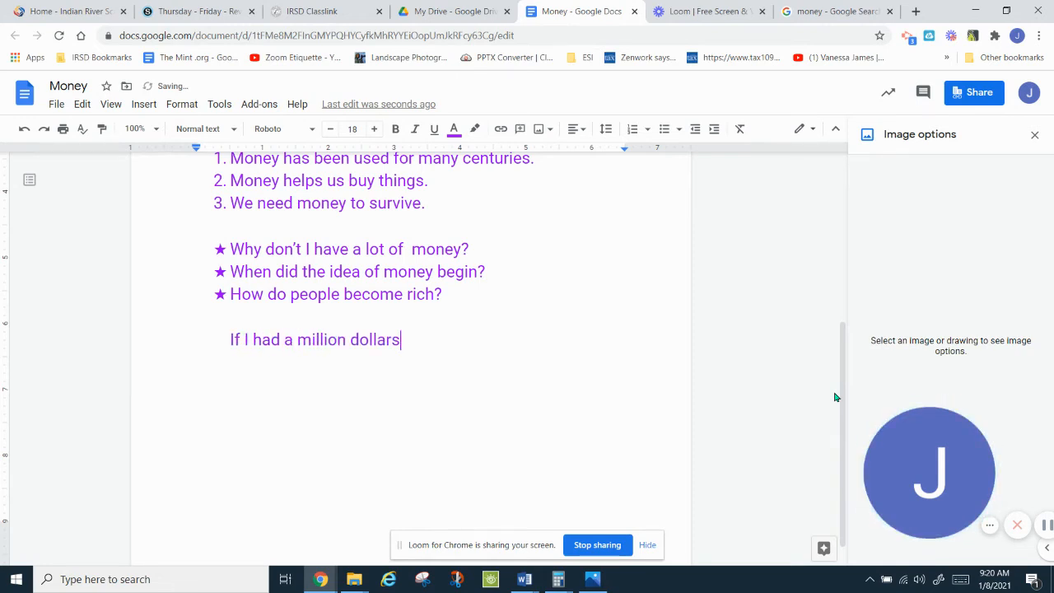
{"action": "type", "text": ", I would"}
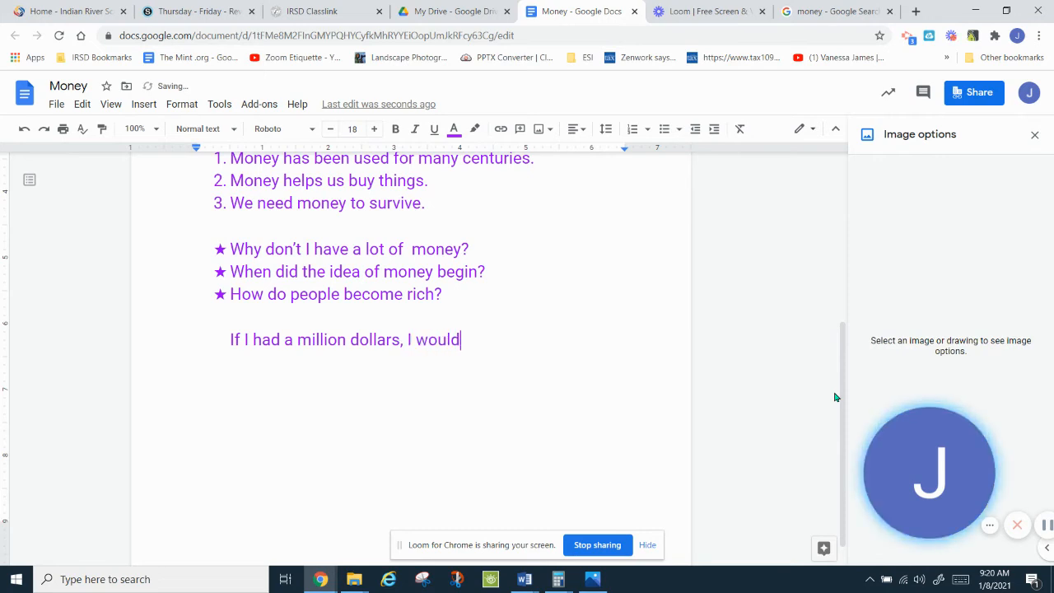
{"action": "type", "text": " first giv"}
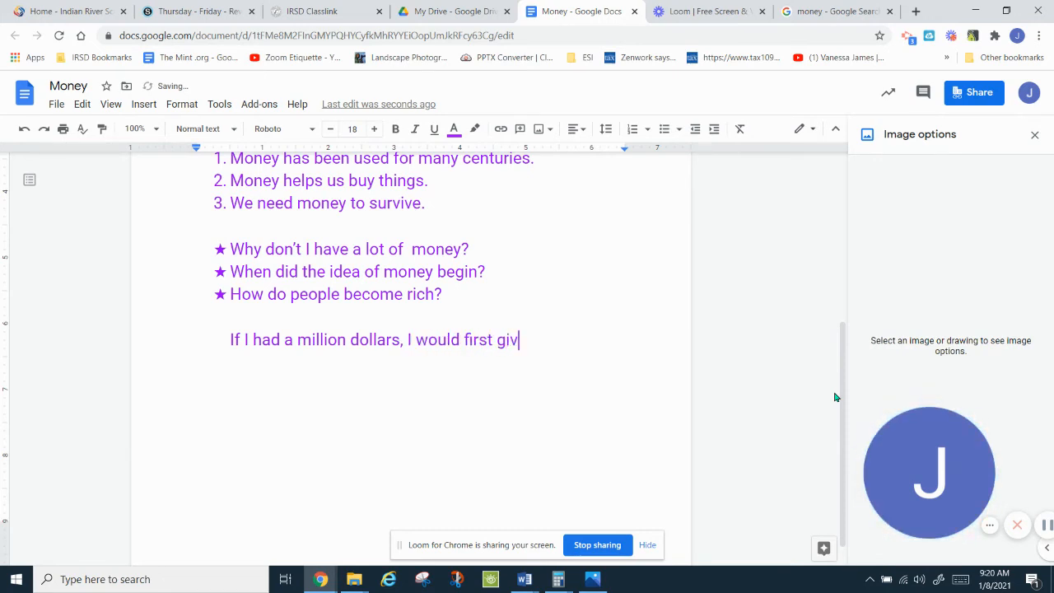
{"action": "type", "text": "e 10% away t"}
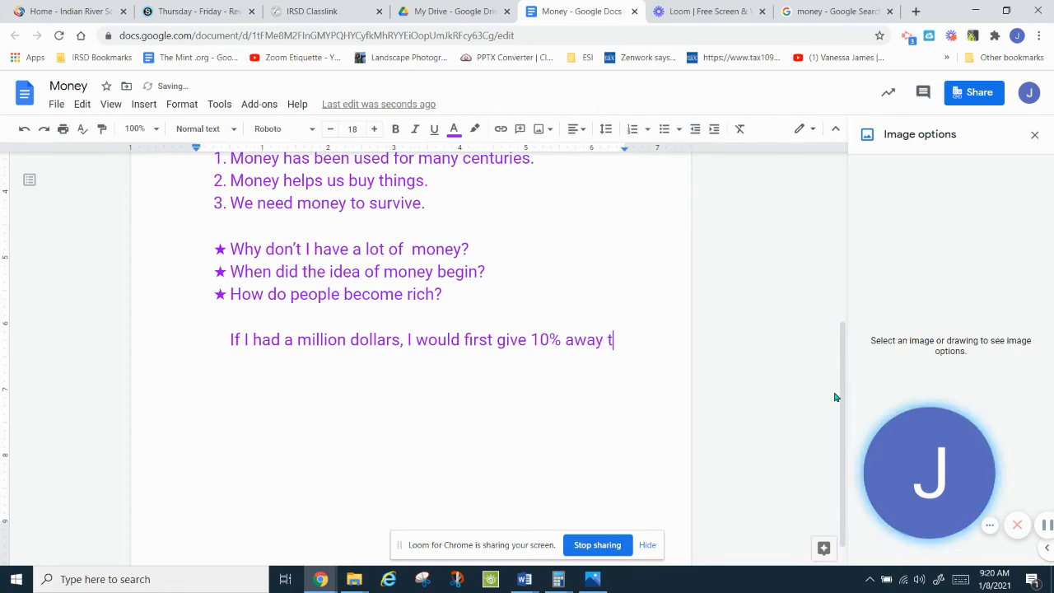
{"action": "type", "text": "o charity"}
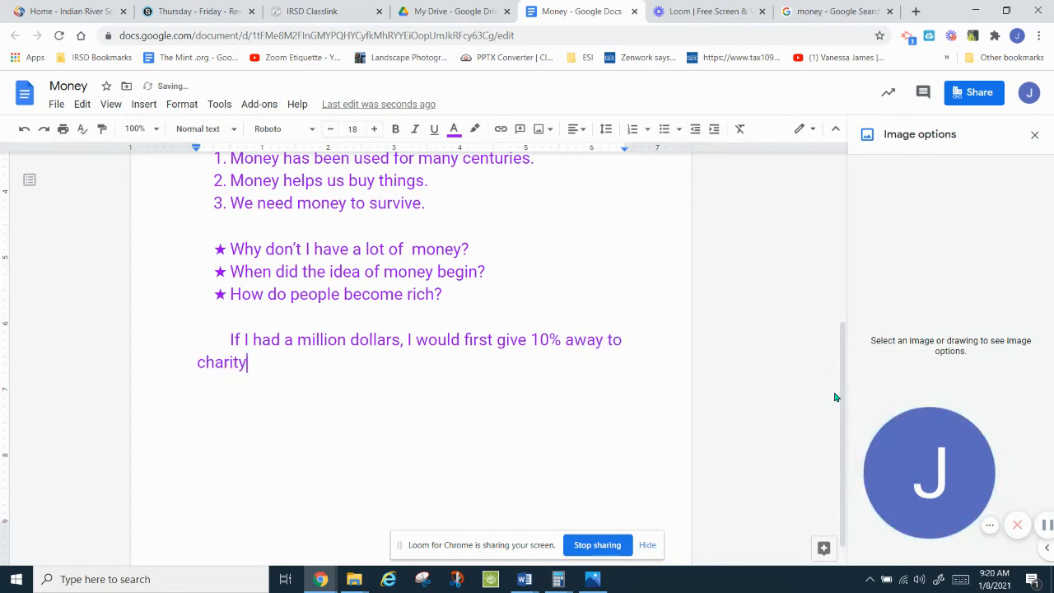
{"action": "type", "text": ".  Next, I would pay"}
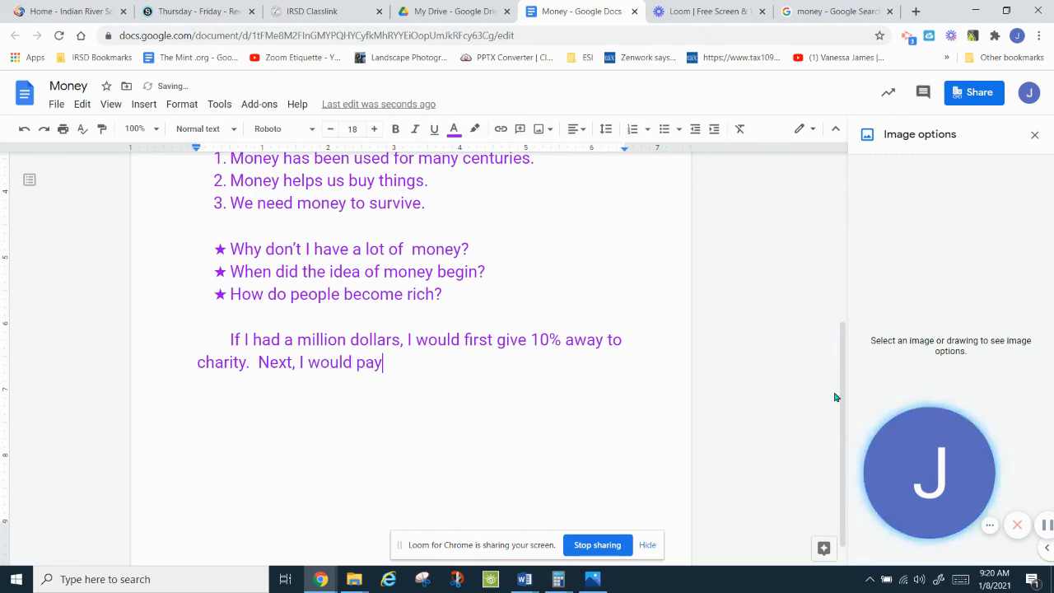
{"action": "type", "text": " off all my b"}
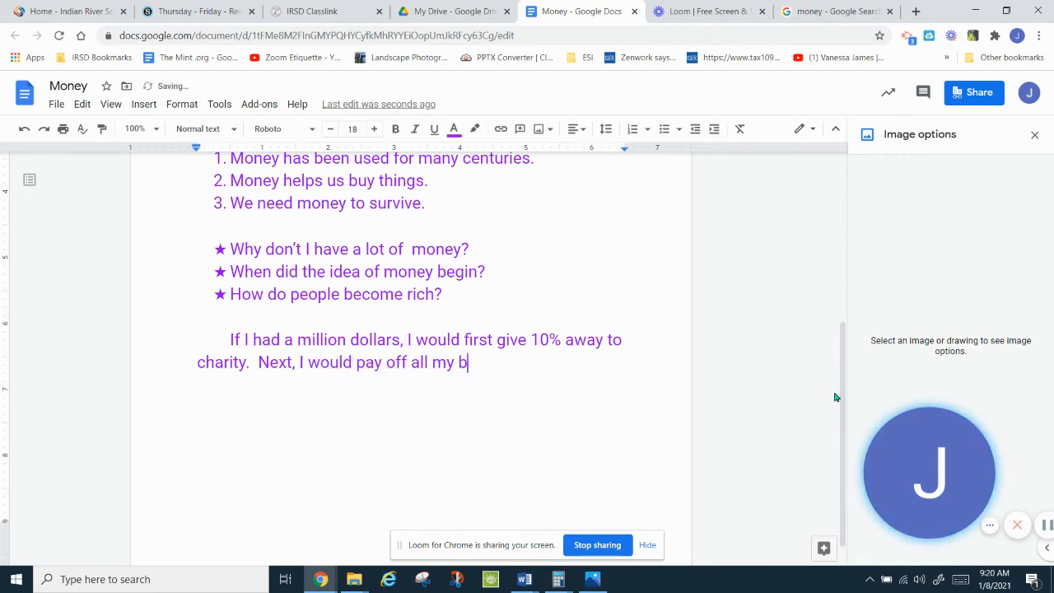
{"action": "type", "text": "ills,"}
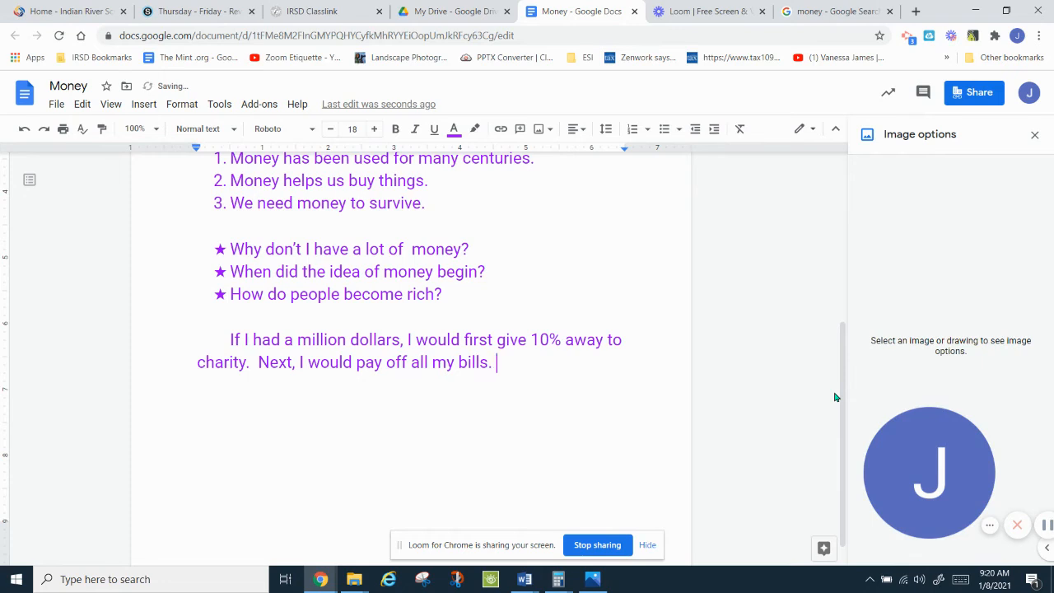
{"action": "type", "text": " the"}
{"action": "type", "text": "Then, I would give "}
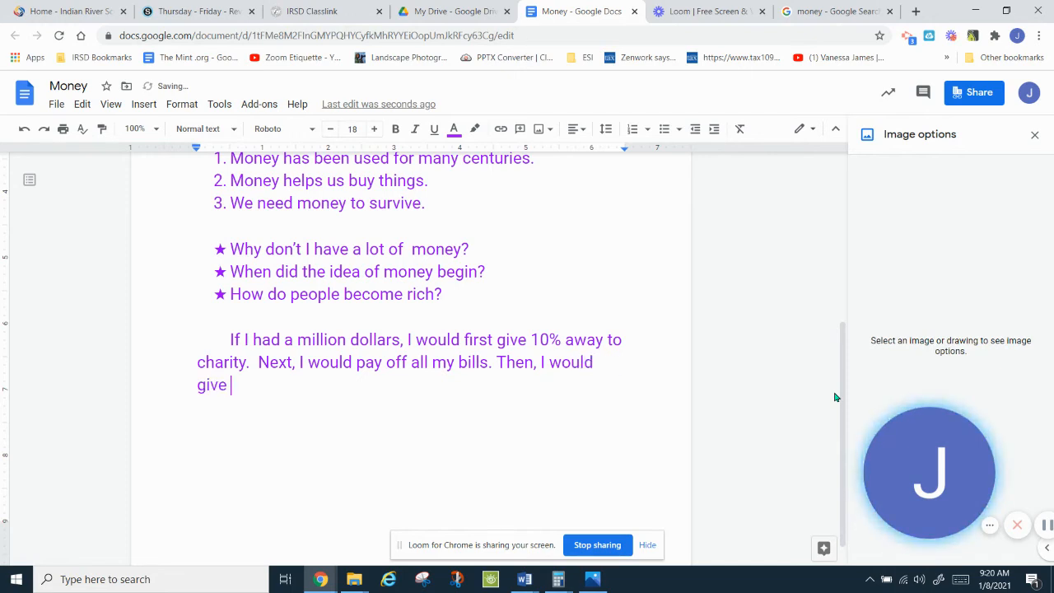
{"action": "type", "text": "my children mon"}
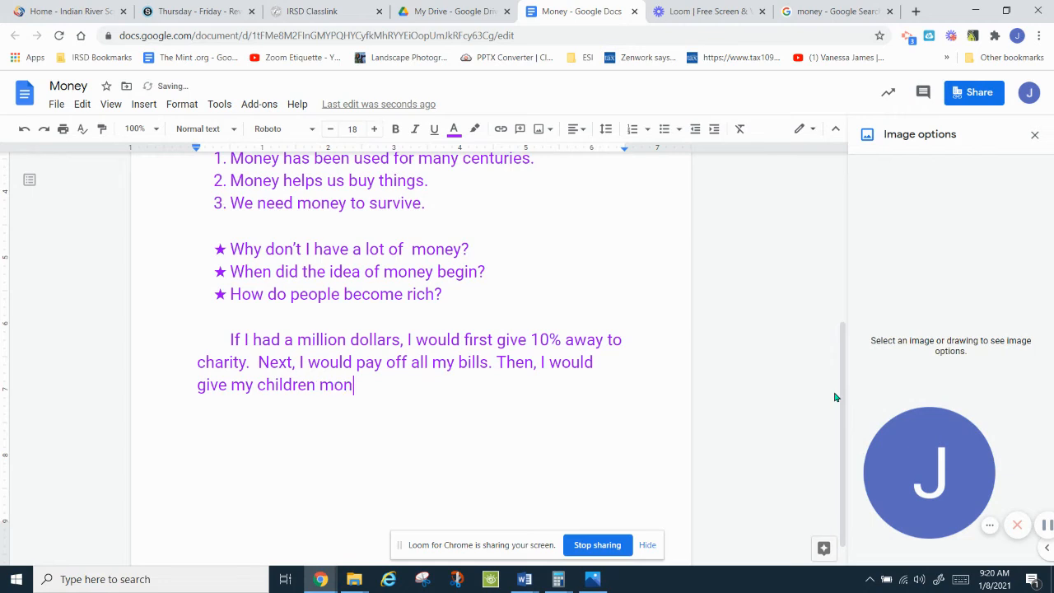
{"action": "type", "text": "ey to pay o"}
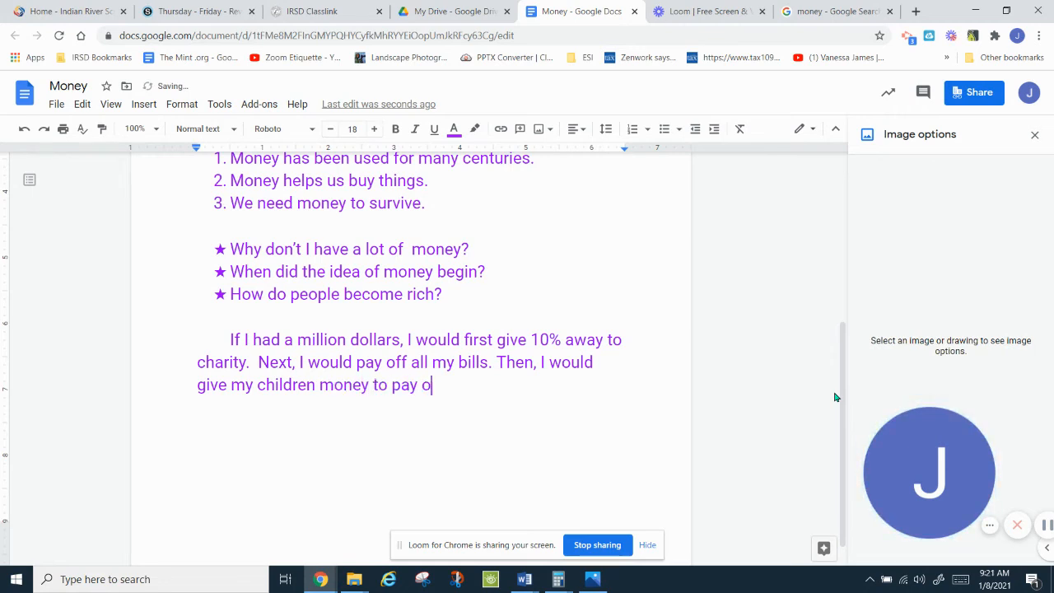
{"action": "type", "text": "ff tll their de"}
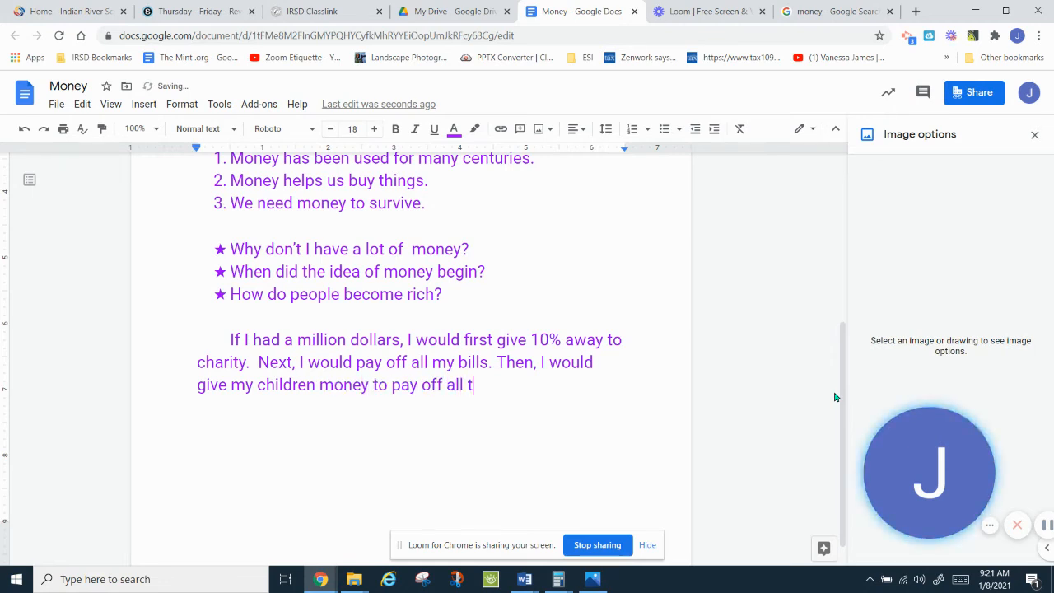
{"action": "type", "text": "bts."}
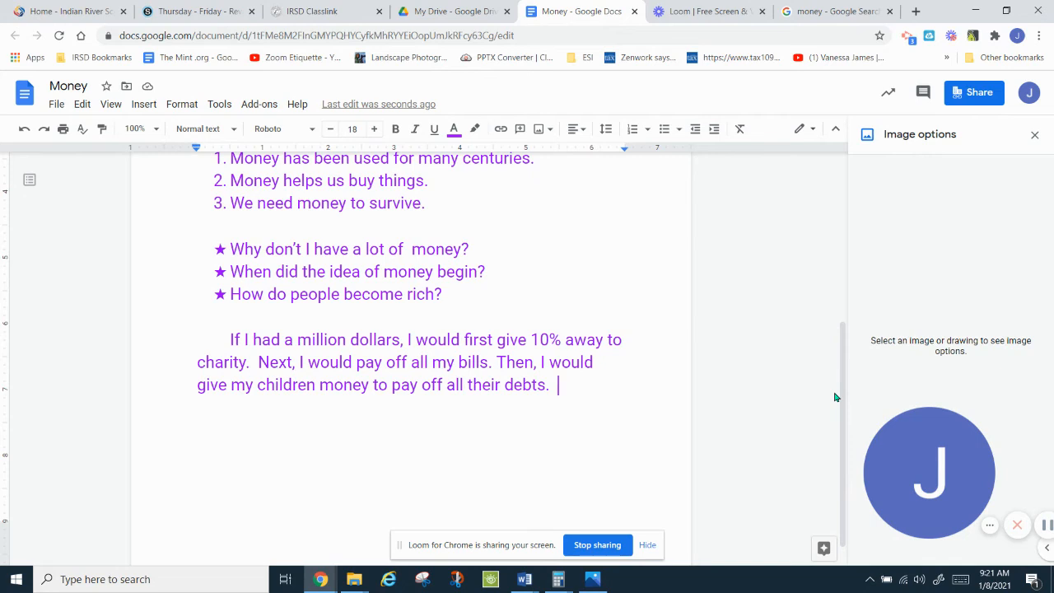
{"action": "type", "text": "We would "}
{"action": "type", "text": "all go on a"}
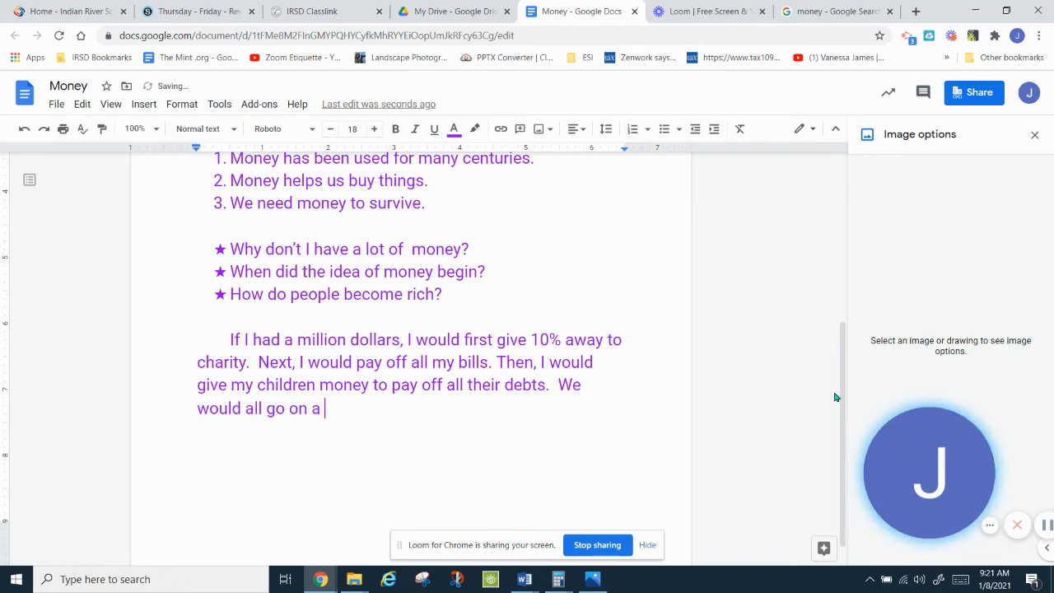
{"action": "type", "text": " 2"}
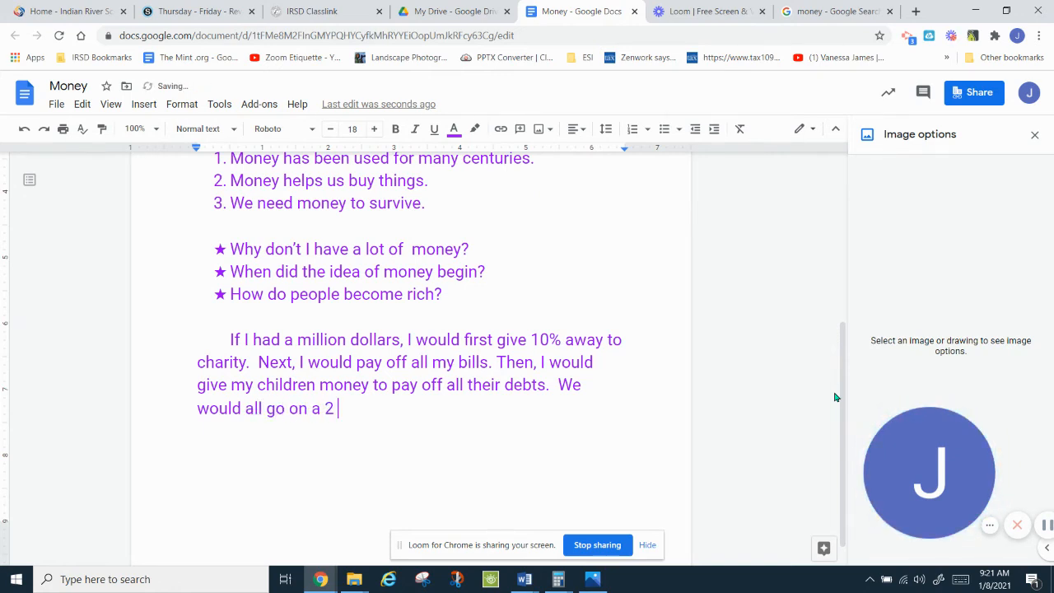
{"action": "key", "text": "BackSpace"}
{"action": "type", "text": "two week vacation"}
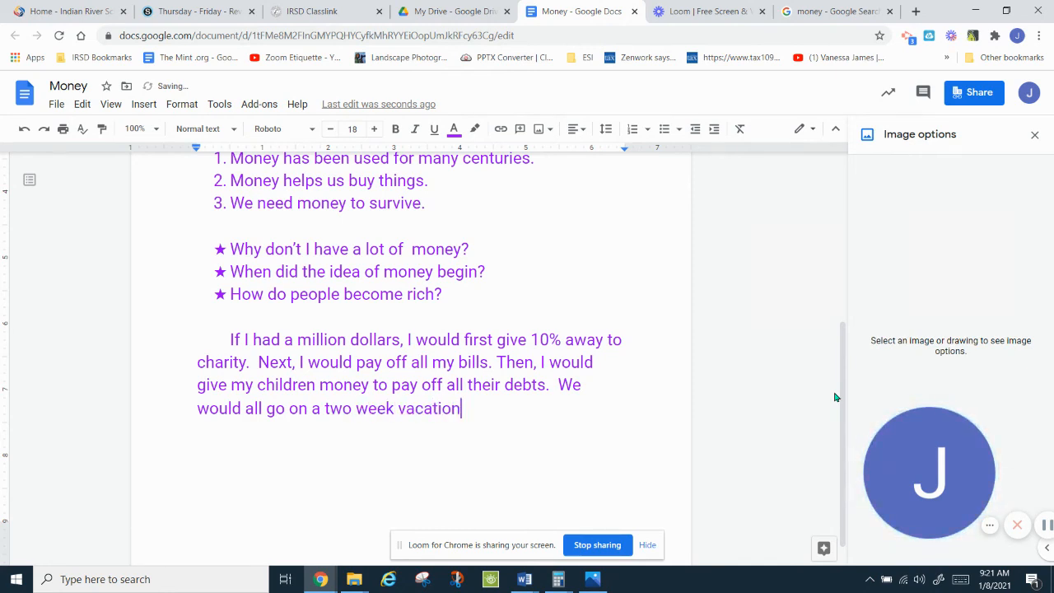
{"action": "type", "text": " to A"}
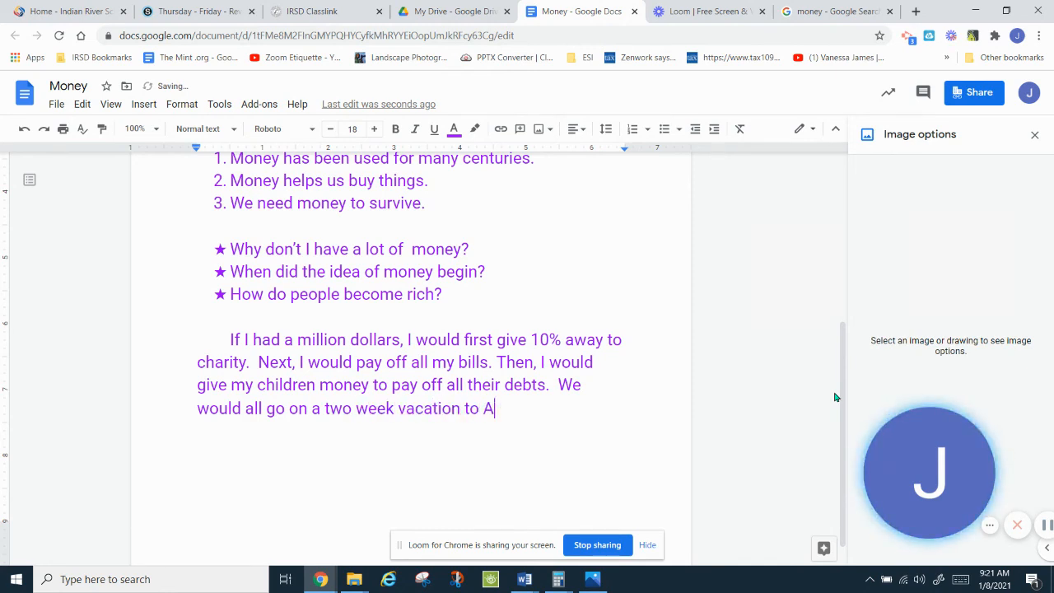
{"action": "type", "text": "ustr"}
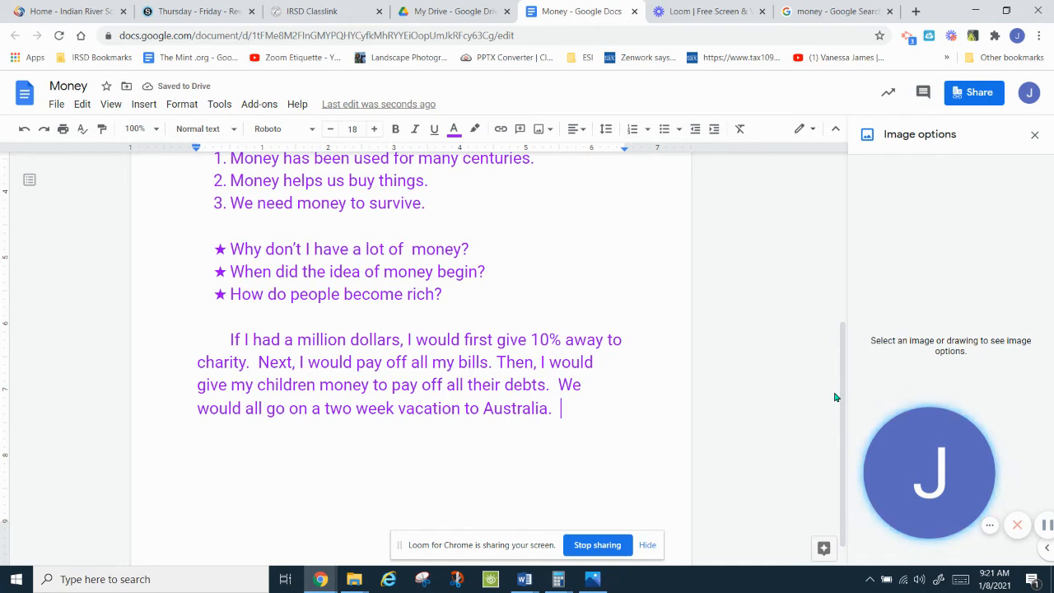
{"action": "type", "text": "alia.  "}
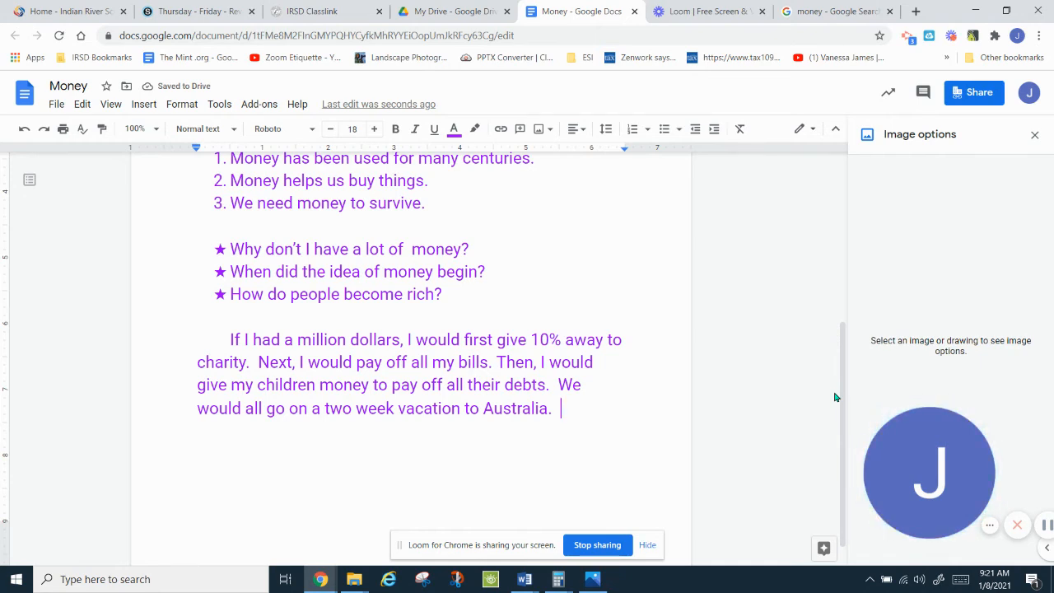
{"action": "type", "text": "Finally,"}
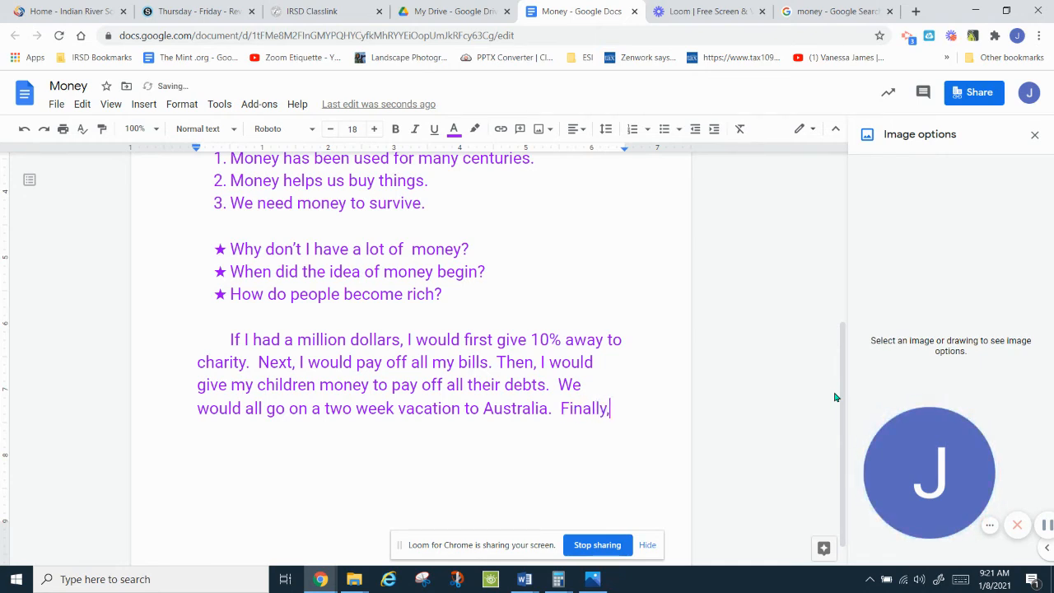
{"action": "type", "text": " I would sa"}
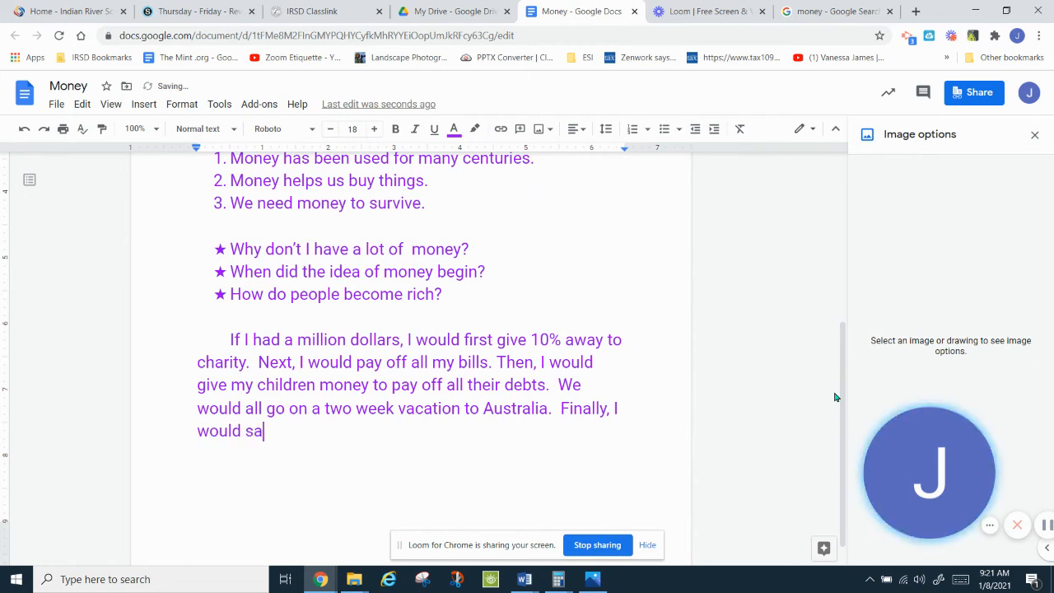
{"action": "type", "text": "ve the res"}
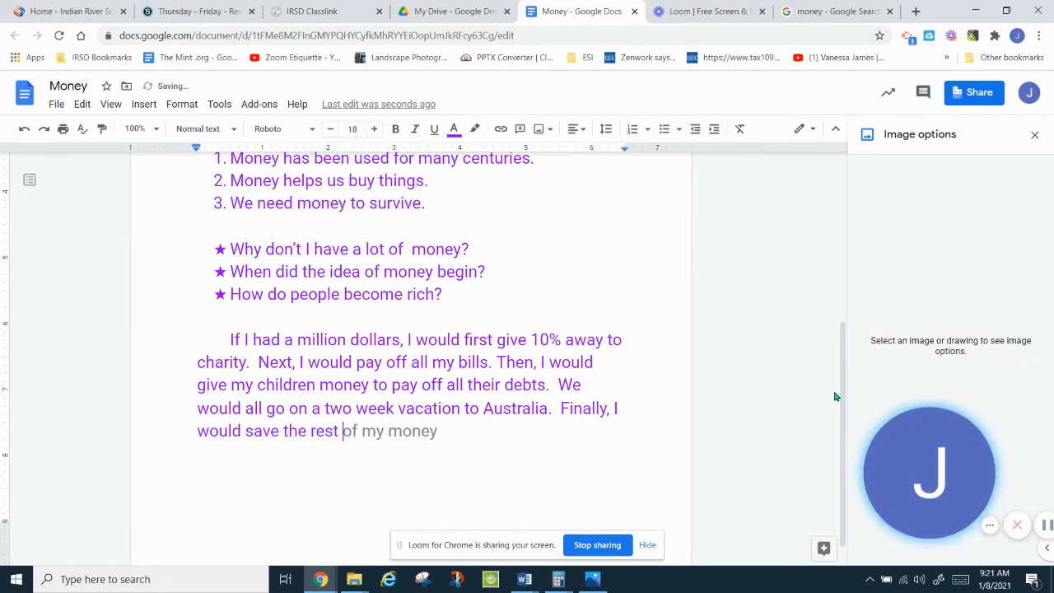
{"action": "type", "text": "t"}
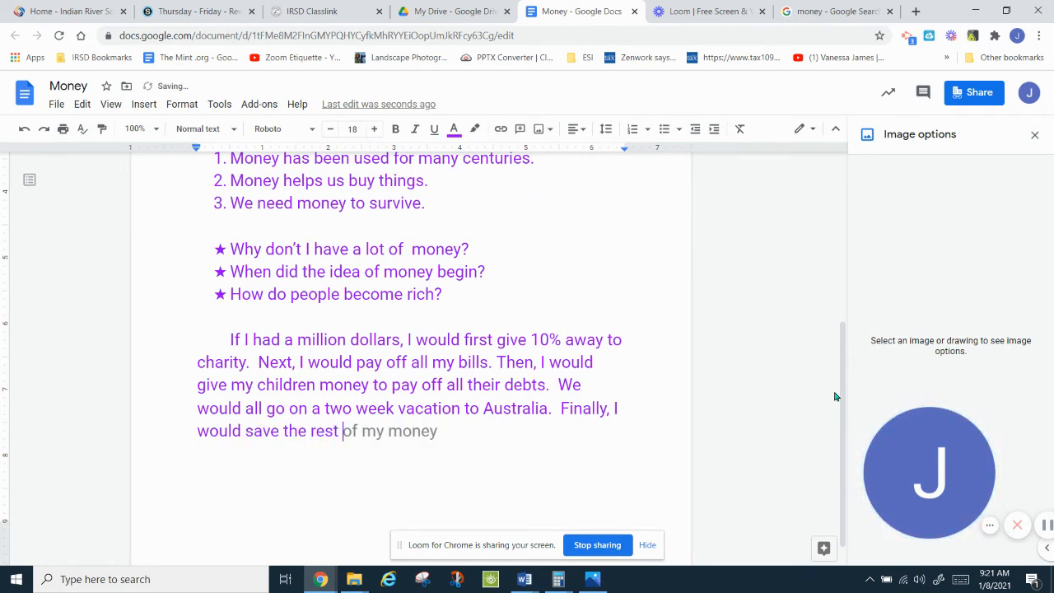
Step: End with saving the rest to help others, then type and select 'Money' below
{"action": "key", "text": "Tab"}
{"action": "type", "text": "and us"}
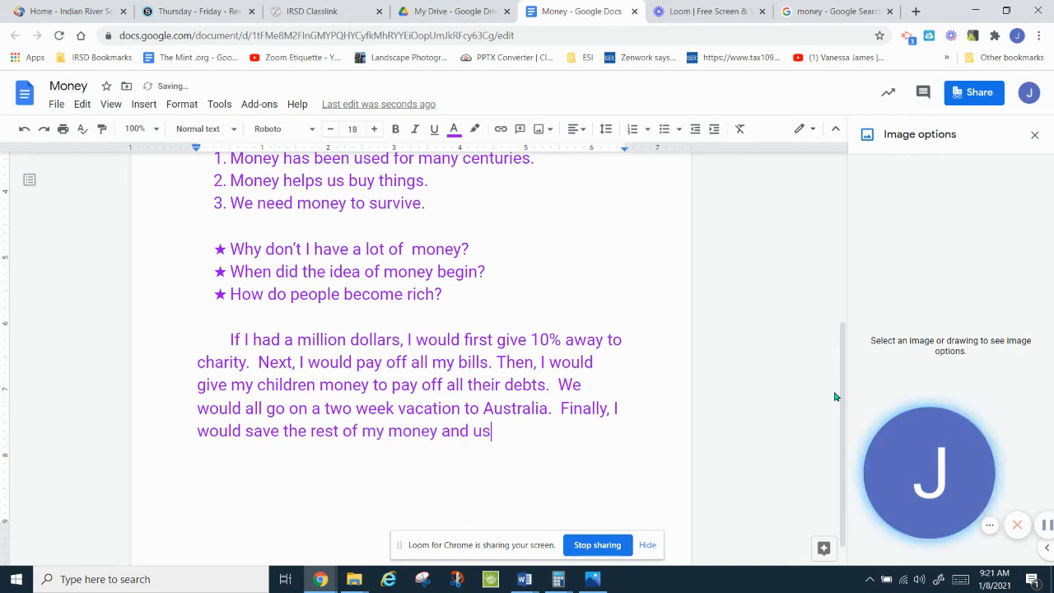
{"action": "type", "text": "e it to help others."}
{"action": "key", "text": "Return"}
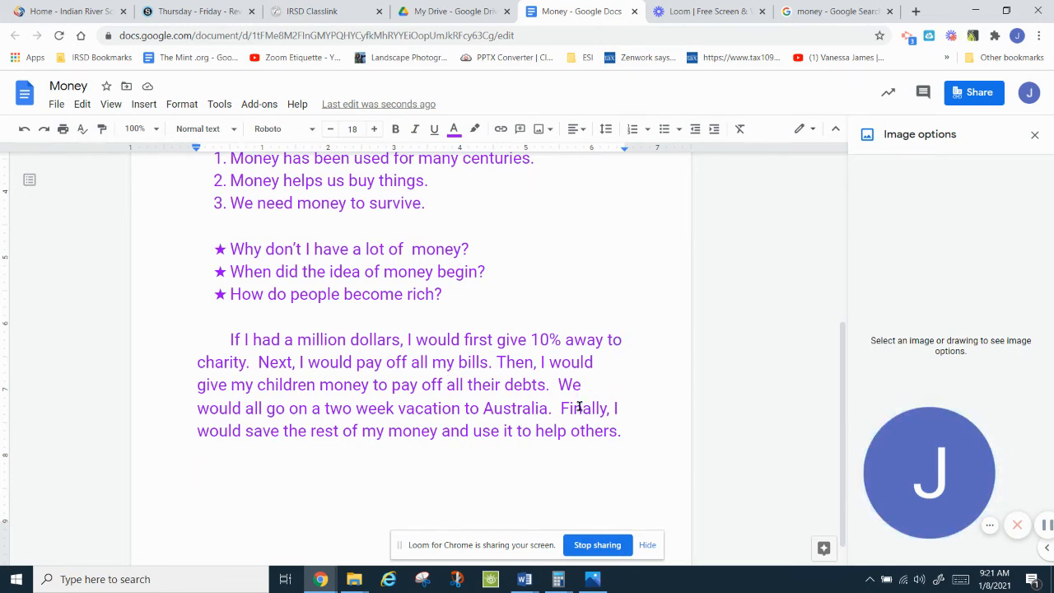
{"action": "left_click", "coordinate": [220, 495]}
{"action": "type", "text": "Money"}
{"action": "left_click_drag", "start_coordinate": [195, 476], "coordinate": [256, 481]}
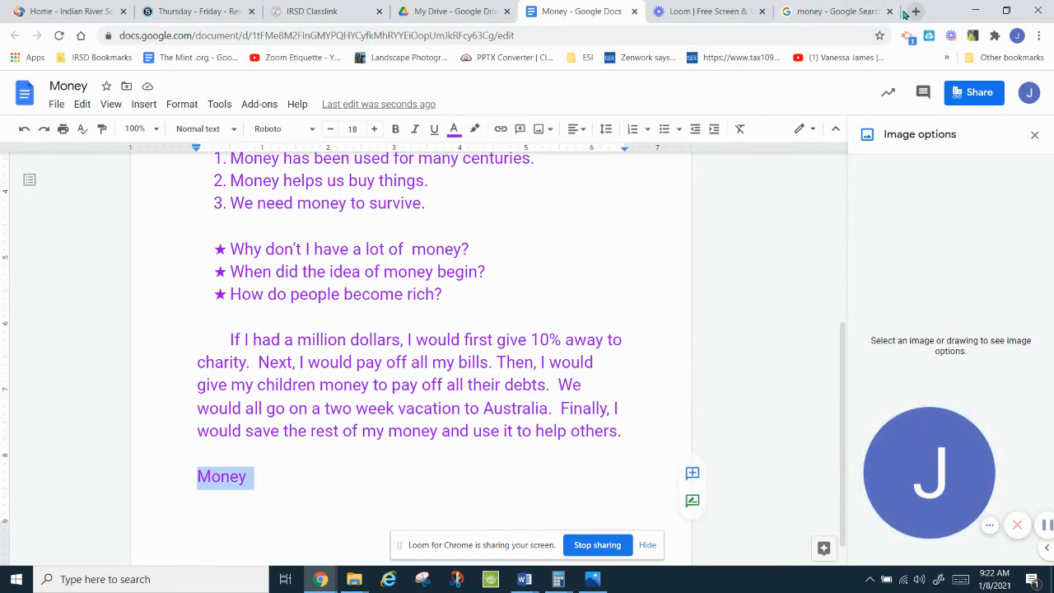
Step: Search Google for 'thesaurus' and open the Merriam-Webster Thesaurus result
{"action": "left_click", "coordinate": [861, 10]}
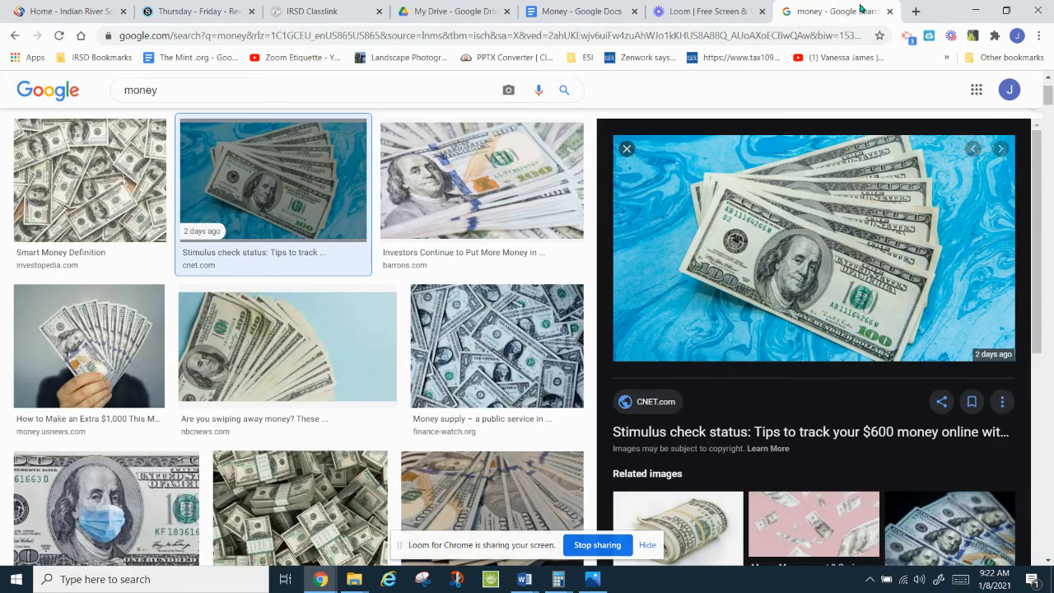
{"action": "left_click", "coordinate": [183, 95]}
{"action": "key", "text": "BackSpace"}
{"action": "key", "text": "BackSpace"}
{"action": "key", "text": "BackSpace"}
{"action": "key", "text": "BackSpace"}
{"action": "key", "text": "BackSpace"}
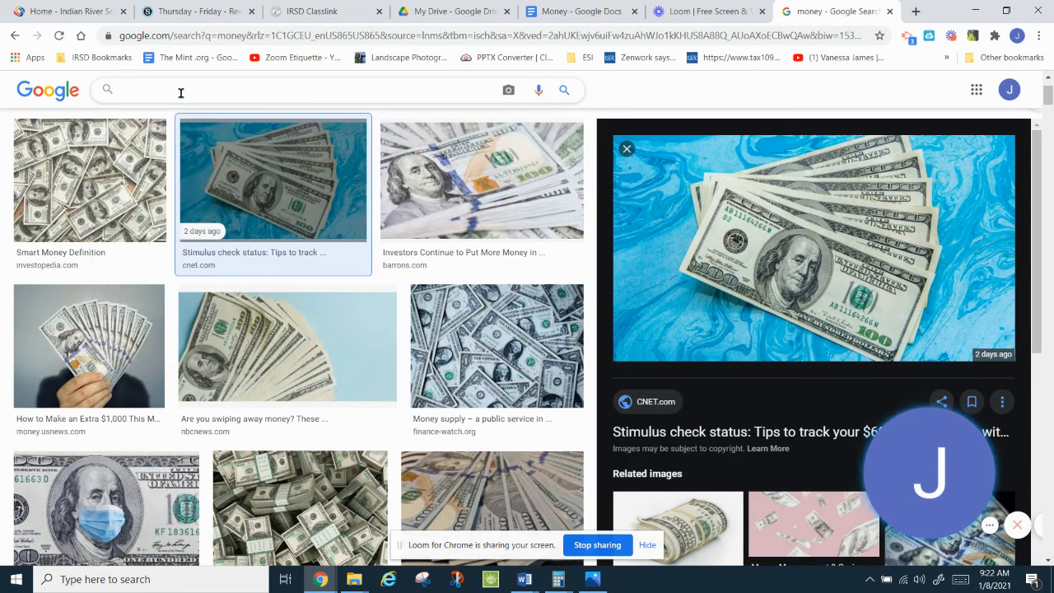
{"action": "type", "text": "Thes"}
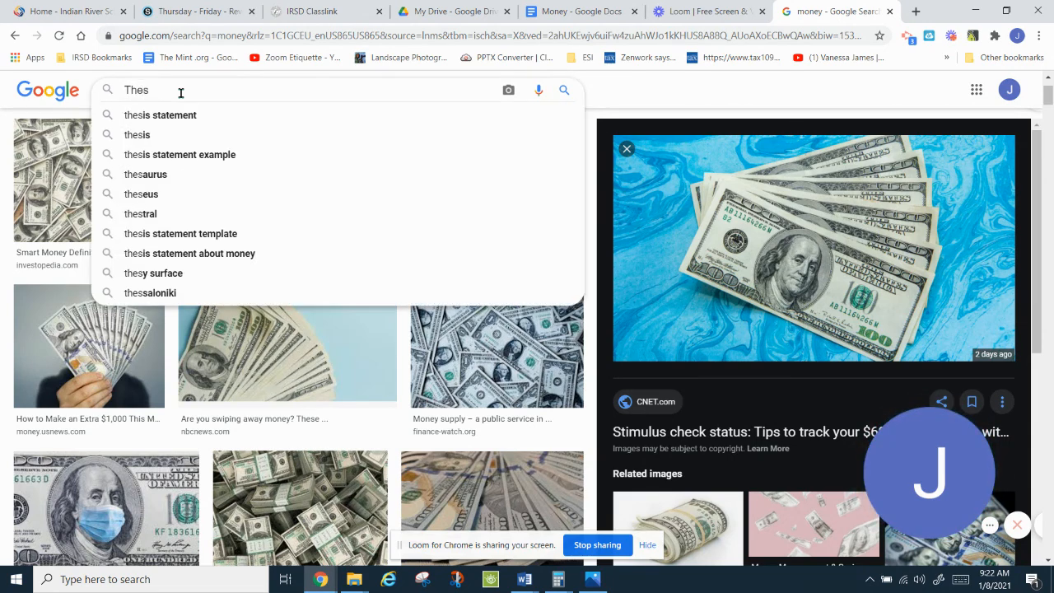
{"action": "type", "text": "aur"}
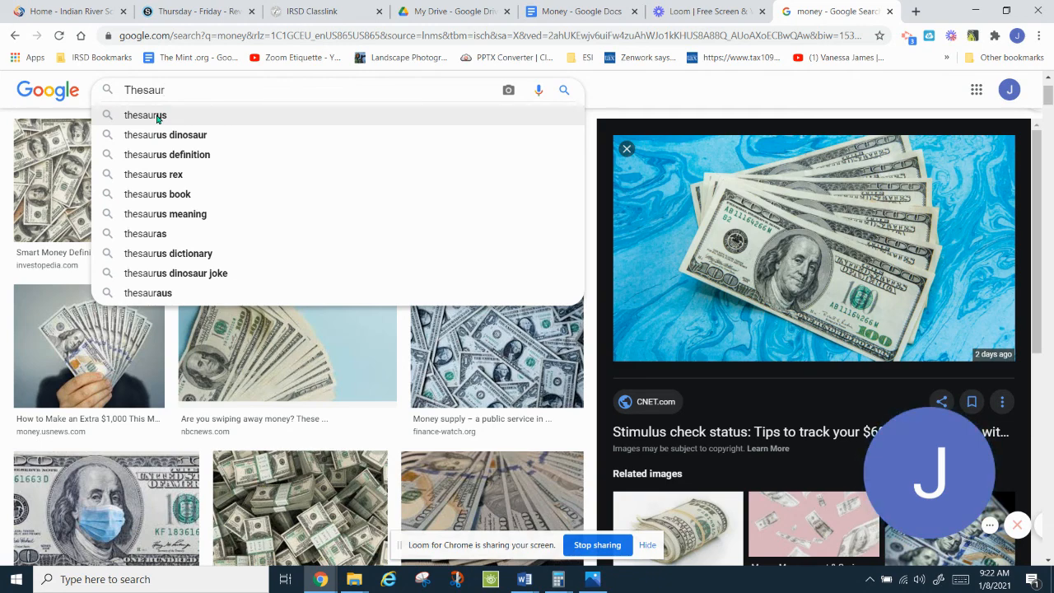
{"action": "left_click", "coordinate": [157, 117]}
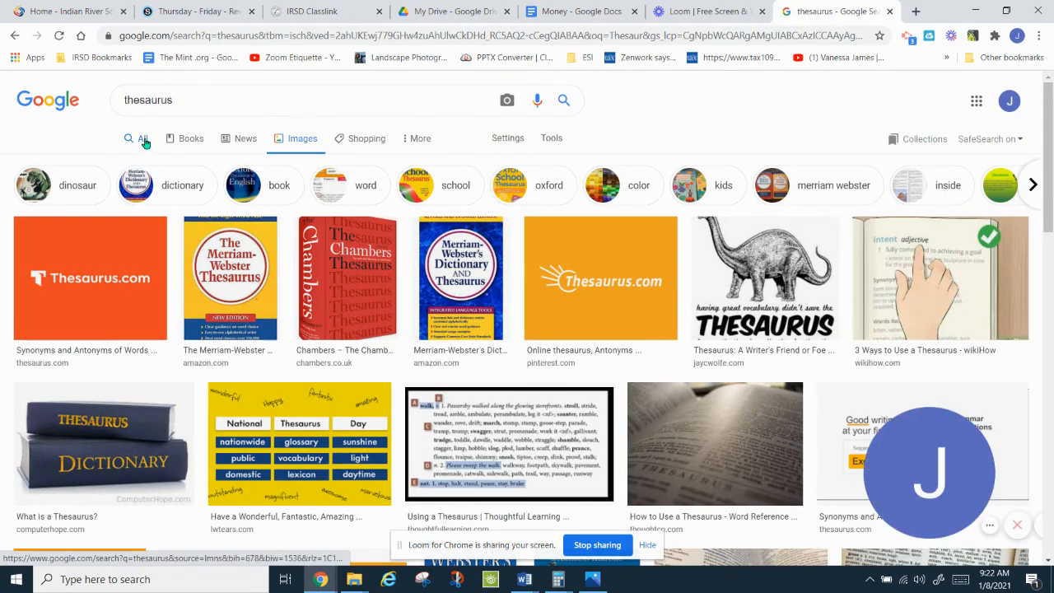
{"action": "left_click", "coordinate": [143, 140]}
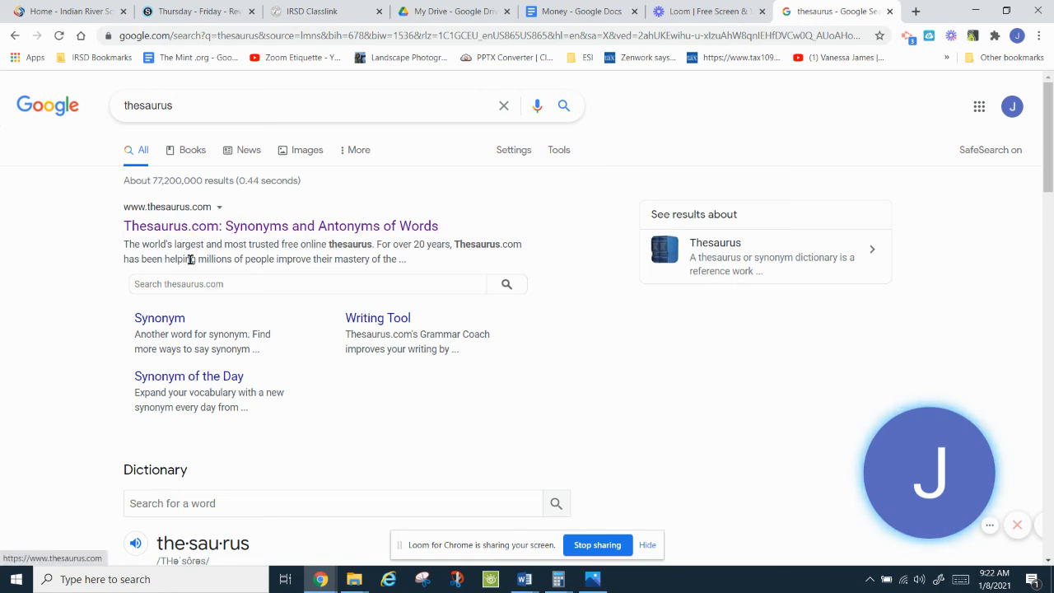
{"action": "scroll", "coordinate": [1050, 159], "scroll_direction": "down", "scroll_amount": 3}
{"action": "scroll", "coordinate": [1050, 159], "scroll_direction": "down", "scroll_amount": 3}
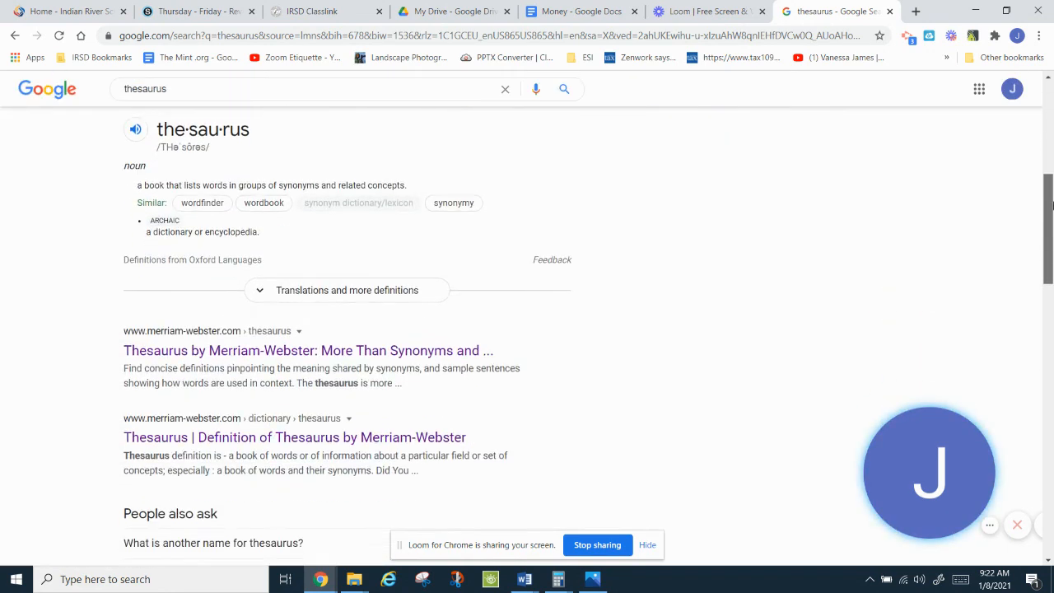
{"action": "left_click", "coordinate": [363, 338]}
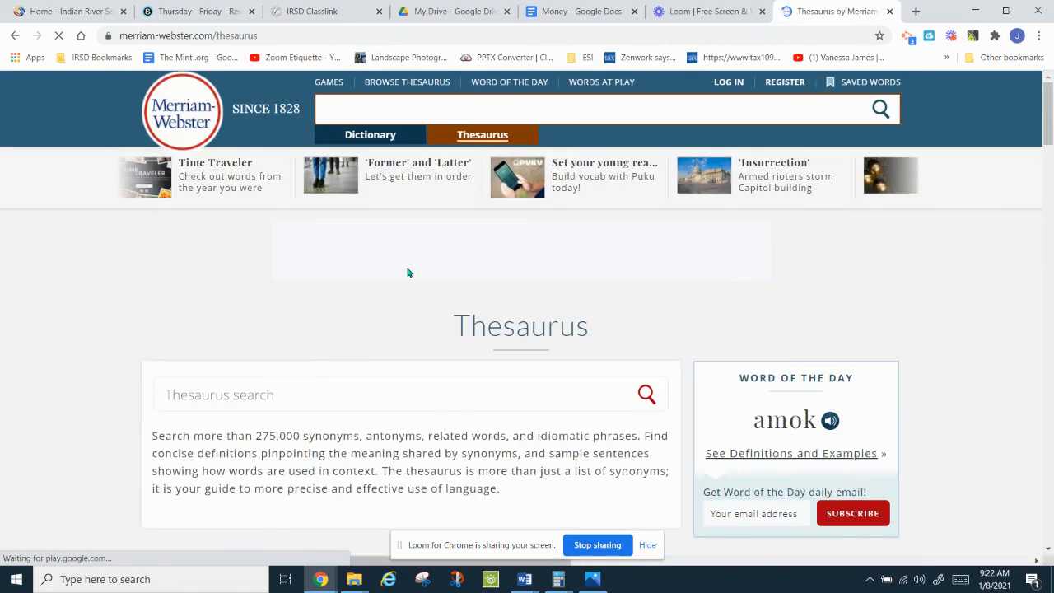
Step: Search the Merriam-Webster Thesaurus for synonyms of 'money'
{"action": "left_click", "coordinate": [410, 110]}
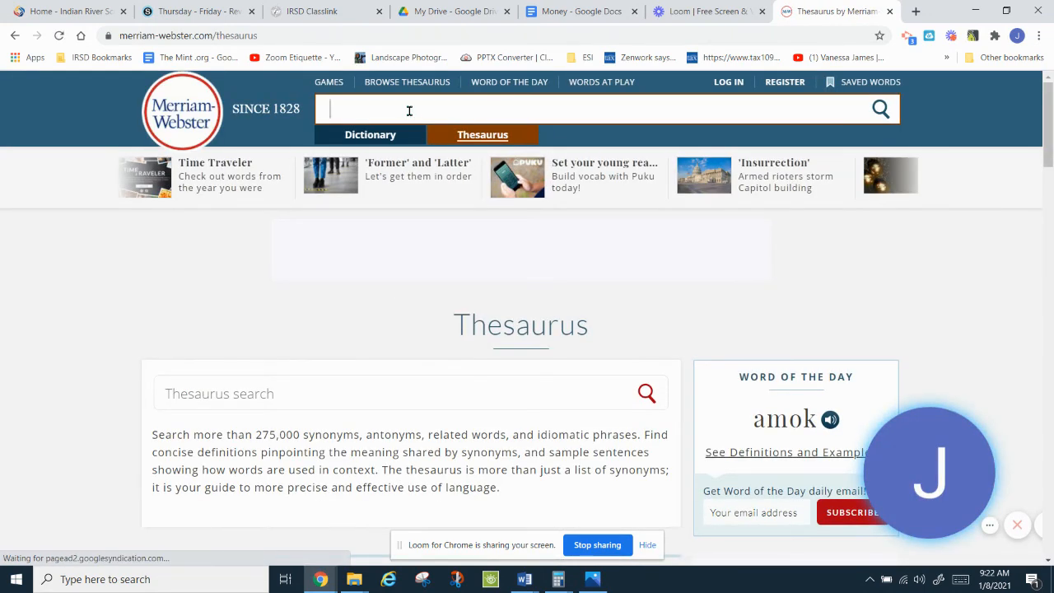
{"action": "type", "text": "money"}
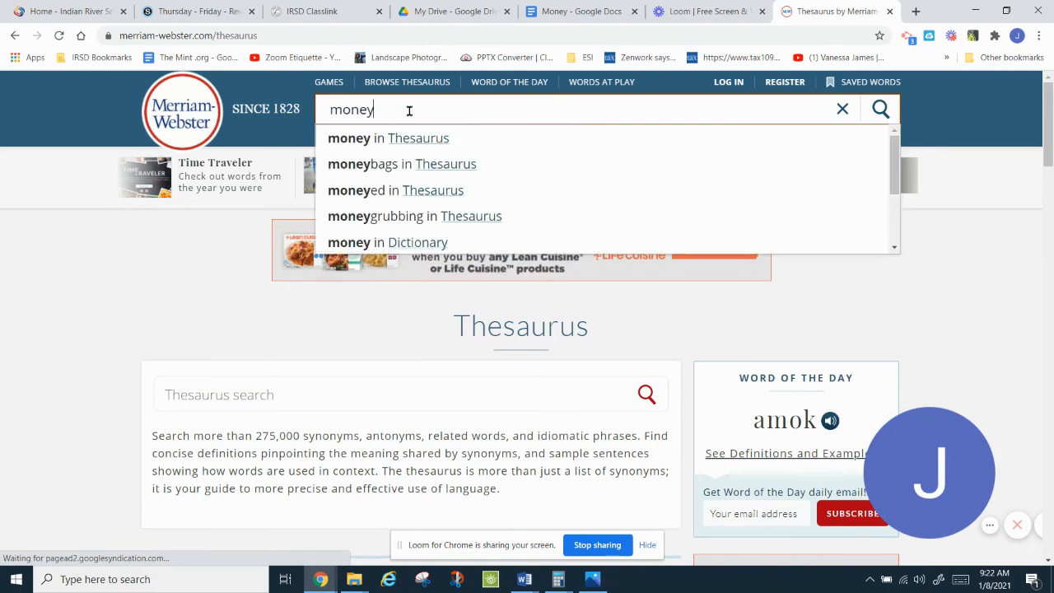
{"action": "key", "text": "Return"}
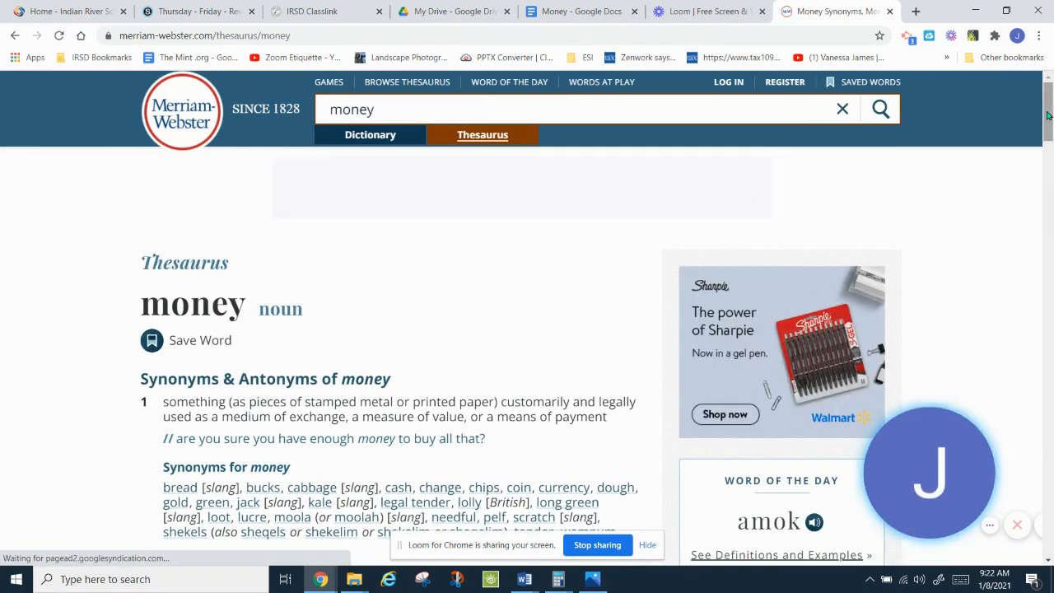
Step: Select the synonym 'dough' from the results and go to the Schoology tab
{"action": "left_click_drag", "start_coordinate": [1048, 115], "coordinate": [1048, 139]}
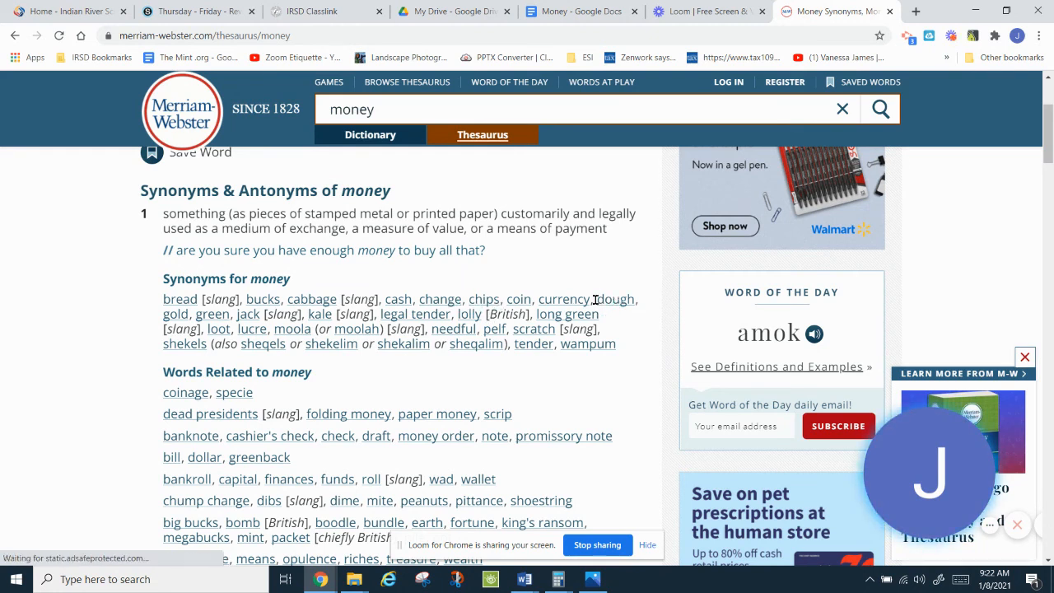
{"action": "left_click_drag", "start_coordinate": [595, 299], "coordinate": [614, 300]}
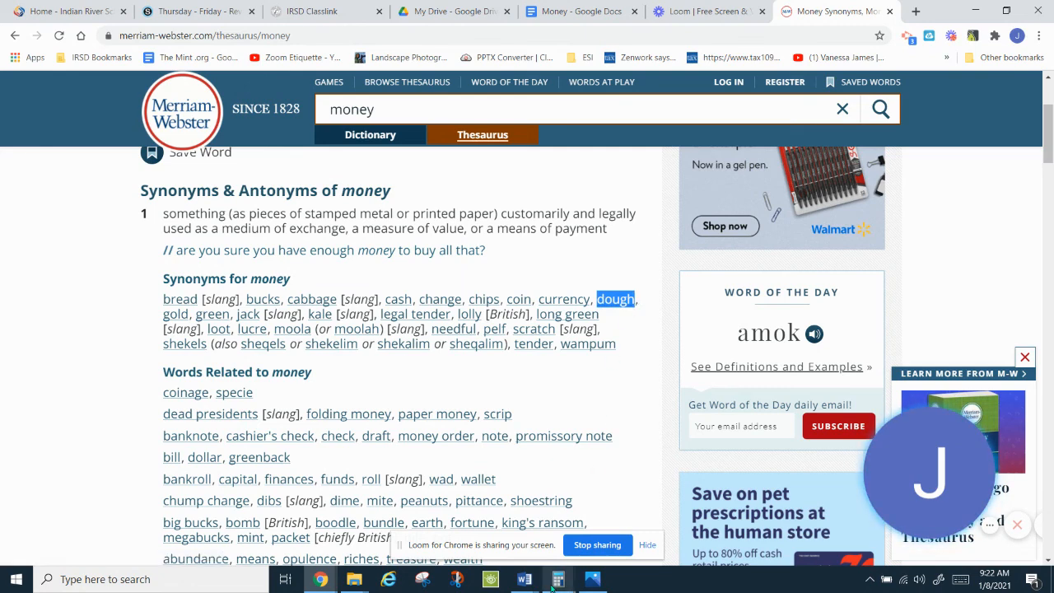
{"action": "mouse_move", "coordinate": [324, 579]}
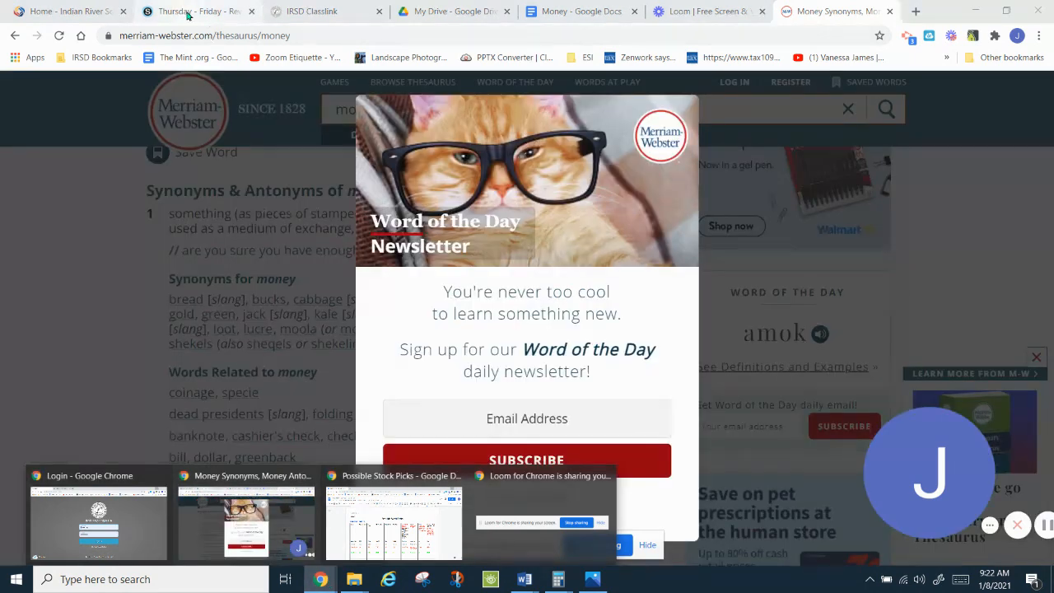
{"action": "left_click", "coordinate": [188, 13]}
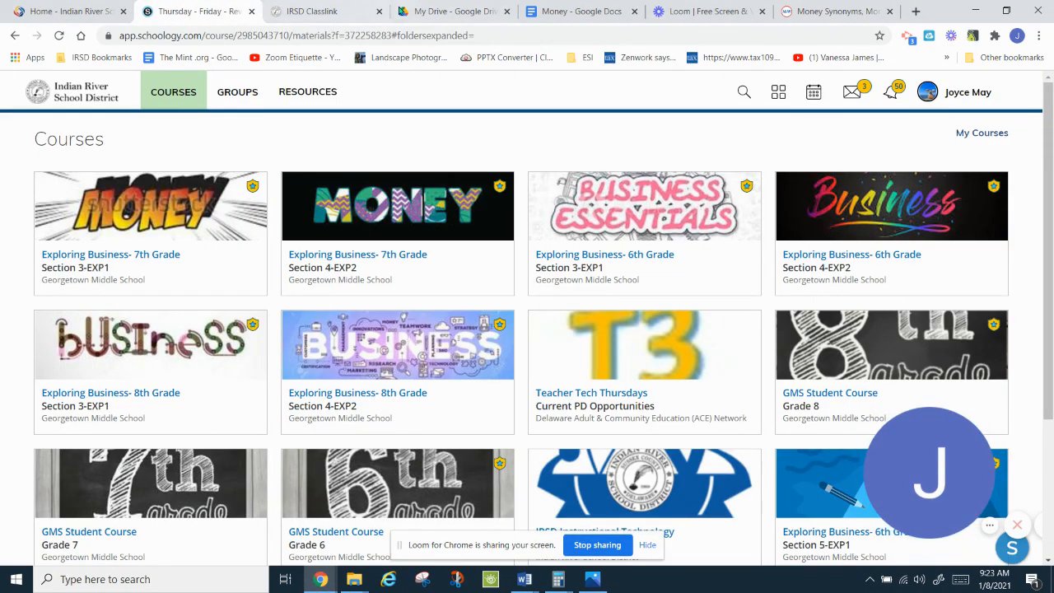
Step: In the Money doc, paste 'dough' over the bulleted word Money below the paragraph
{"action": "left_click", "coordinate": [568, 11]}
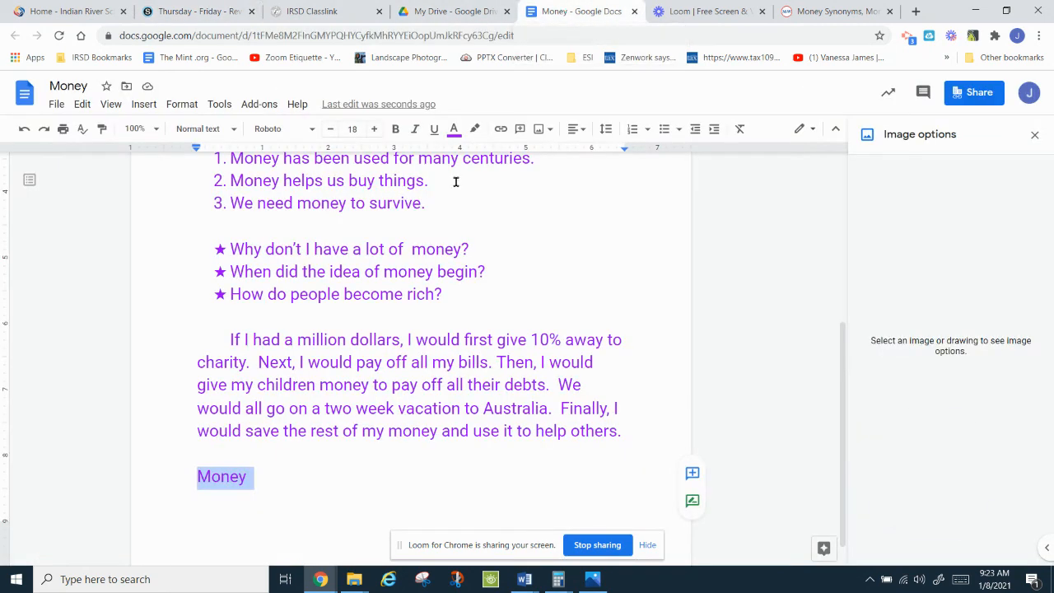
{"action": "type", "text": "dough"}
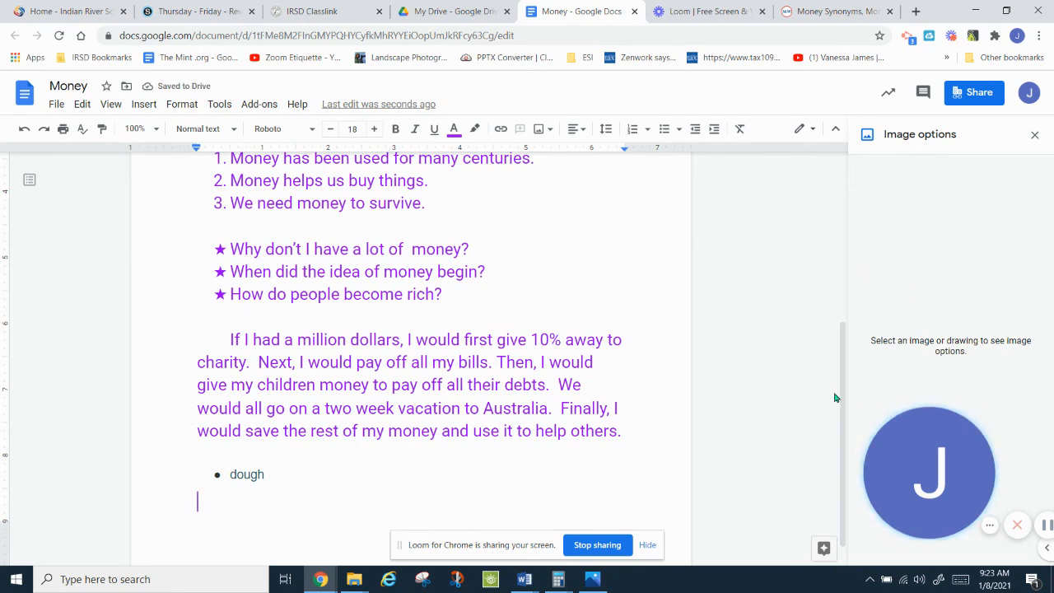
{"action": "scroll", "coordinate": [829, 201], "scroll_direction": "up", "scroll_amount": 4}
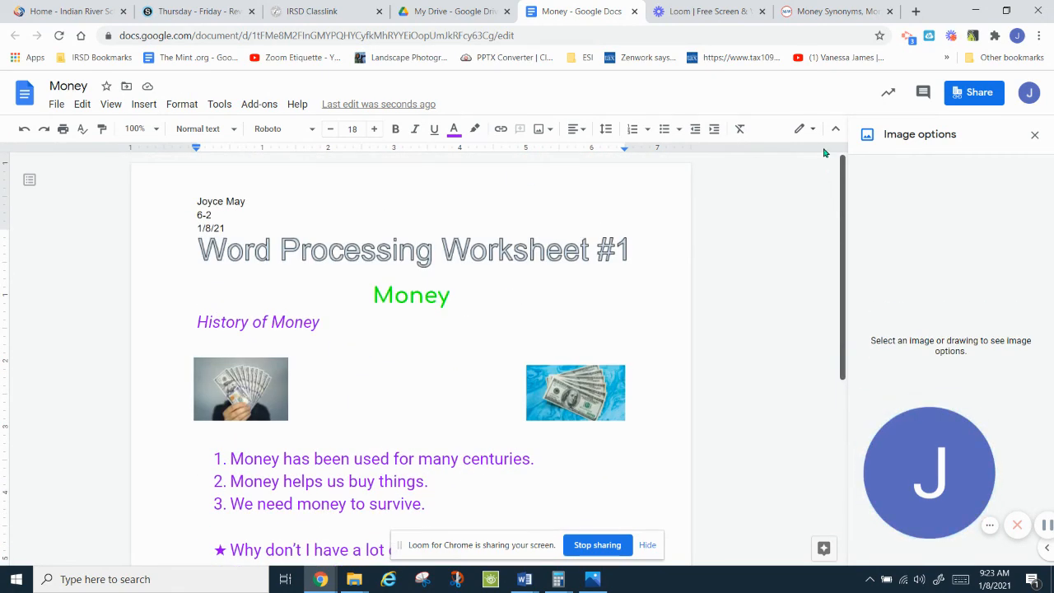
{"action": "scroll", "coordinate": [824, 346], "scroll_direction": "down", "scroll_amount": 5}
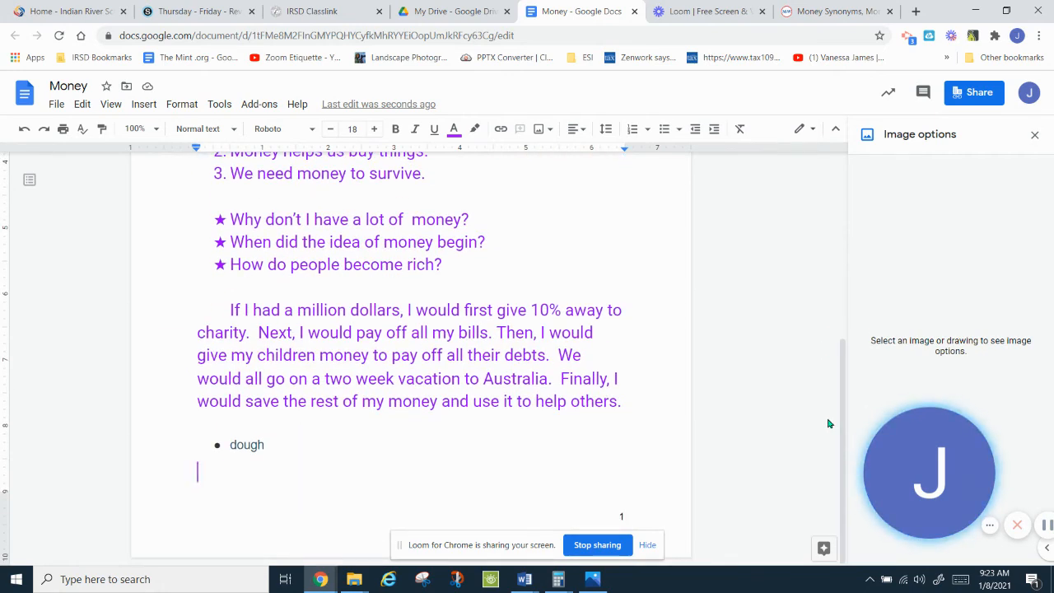
{"action": "left_click", "coordinate": [208, 11]}
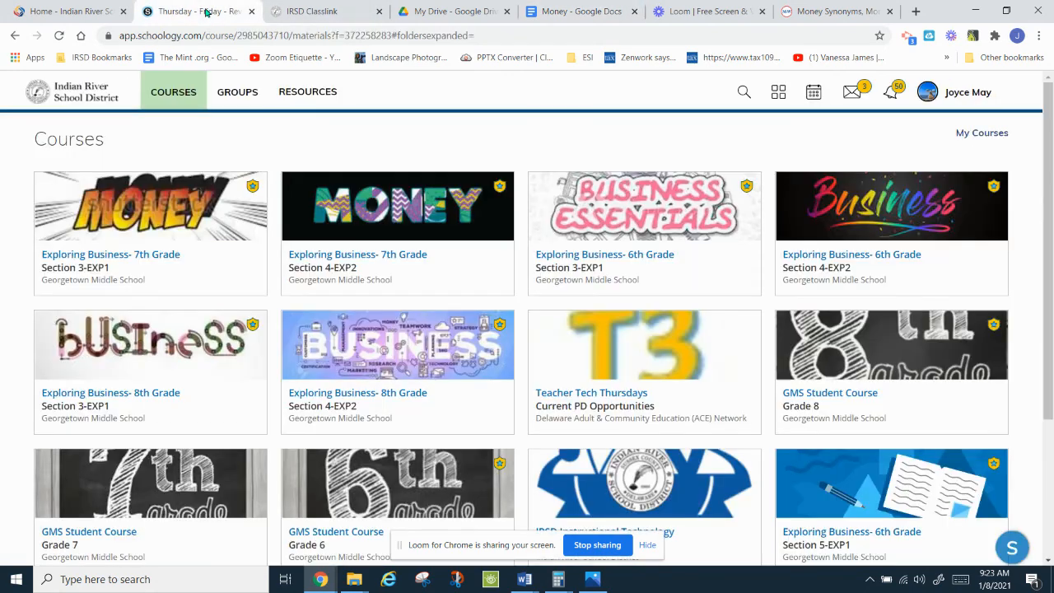
Step: Open the Money - Google Docs assignment in Week 4 of Exploring Business 6th Grade Section 4-EXP2
{"action": "left_click", "coordinate": [842, 234]}
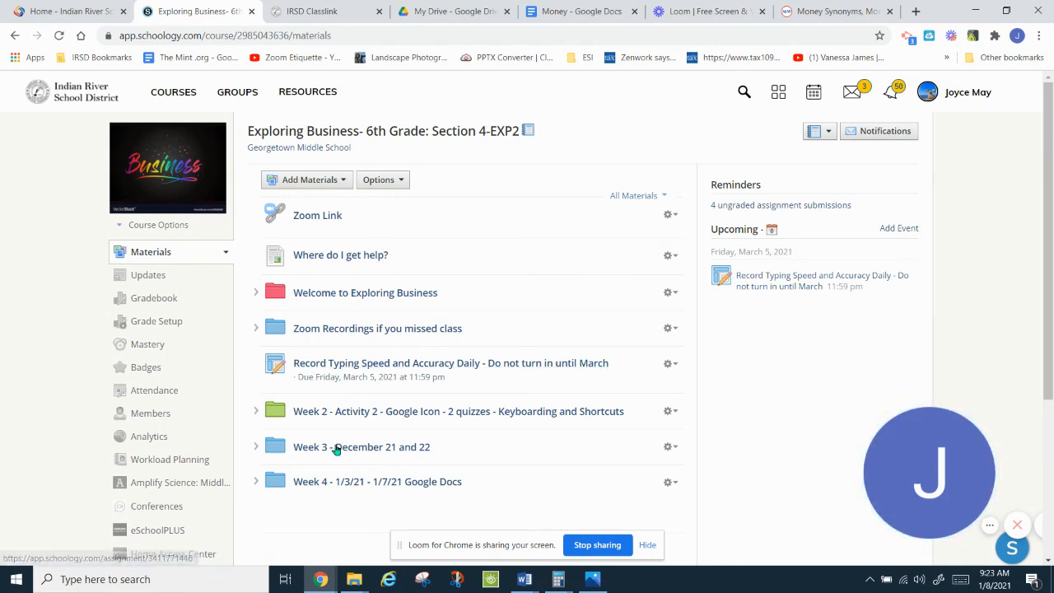
{"action": "left_click", "coordinate": [337, 485]}
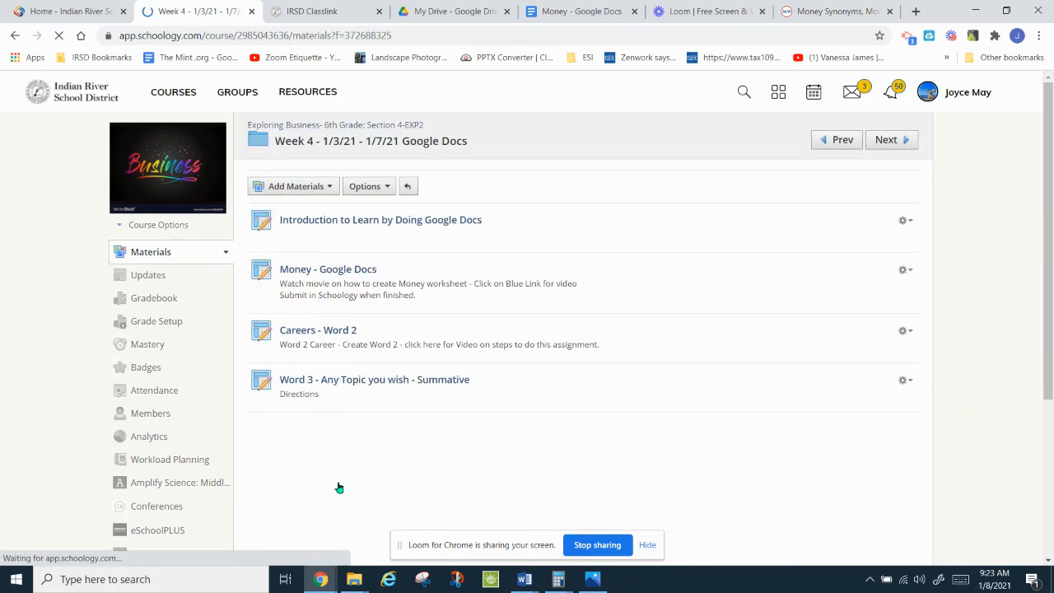
{"action": "left_click", "coordinate": [306, 274]}
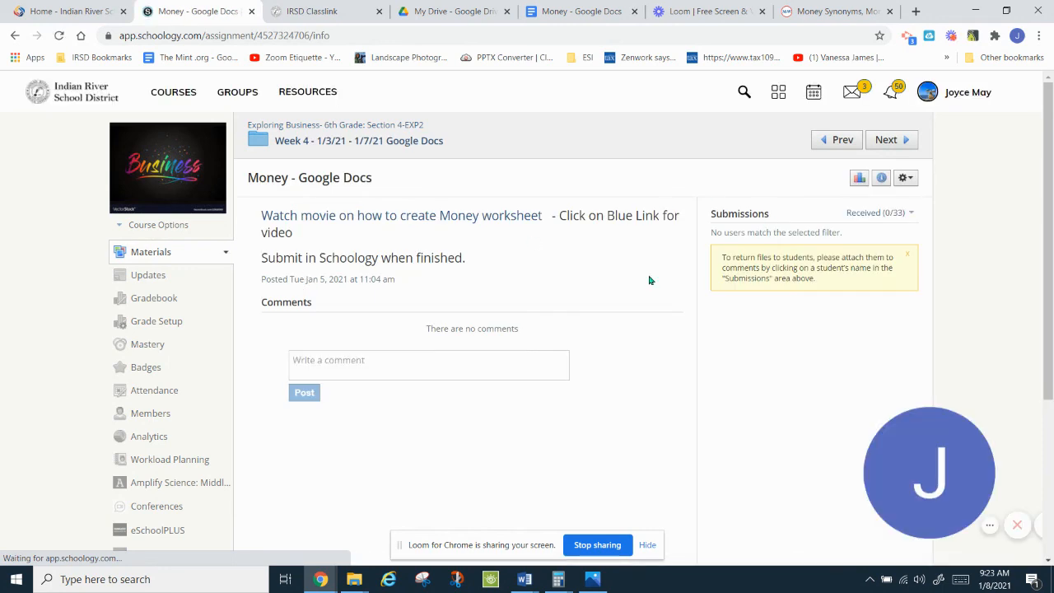